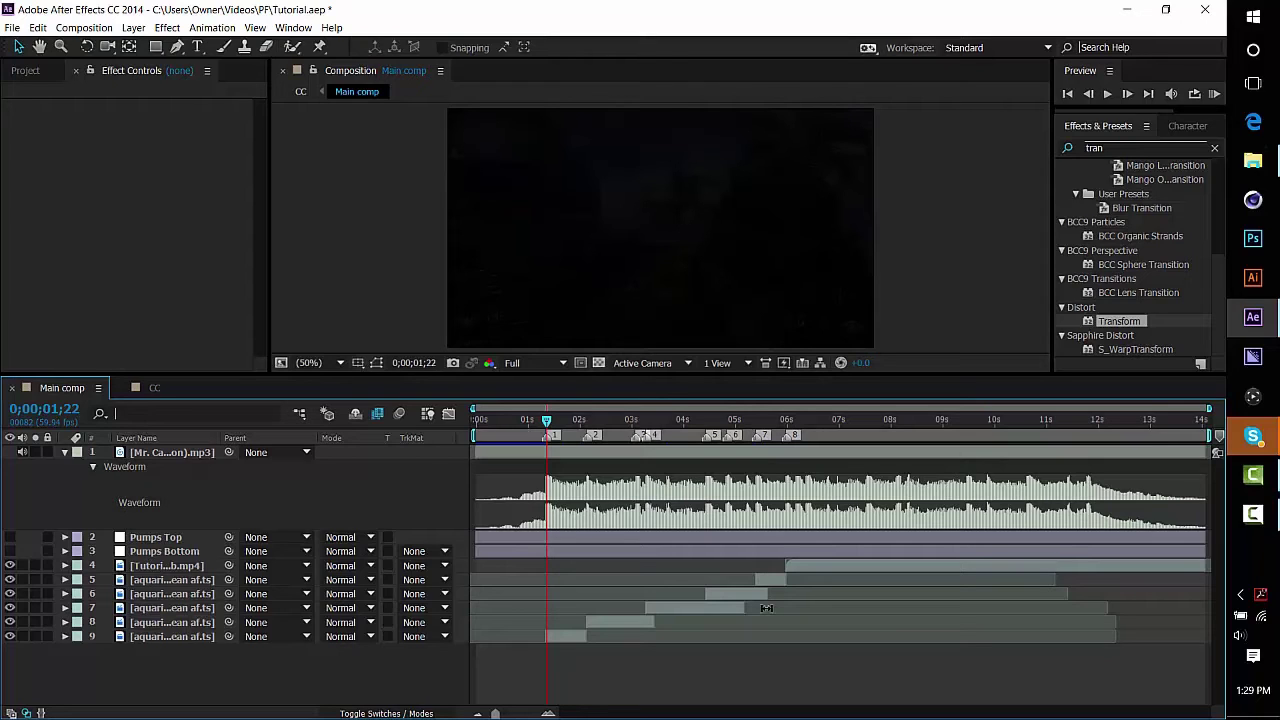
Step: Review the keyframed properties of the Pumps Top and Pumps Bottom layers and collapse both layers again
{"action": "left_click", "coordinate": [170, 539]}
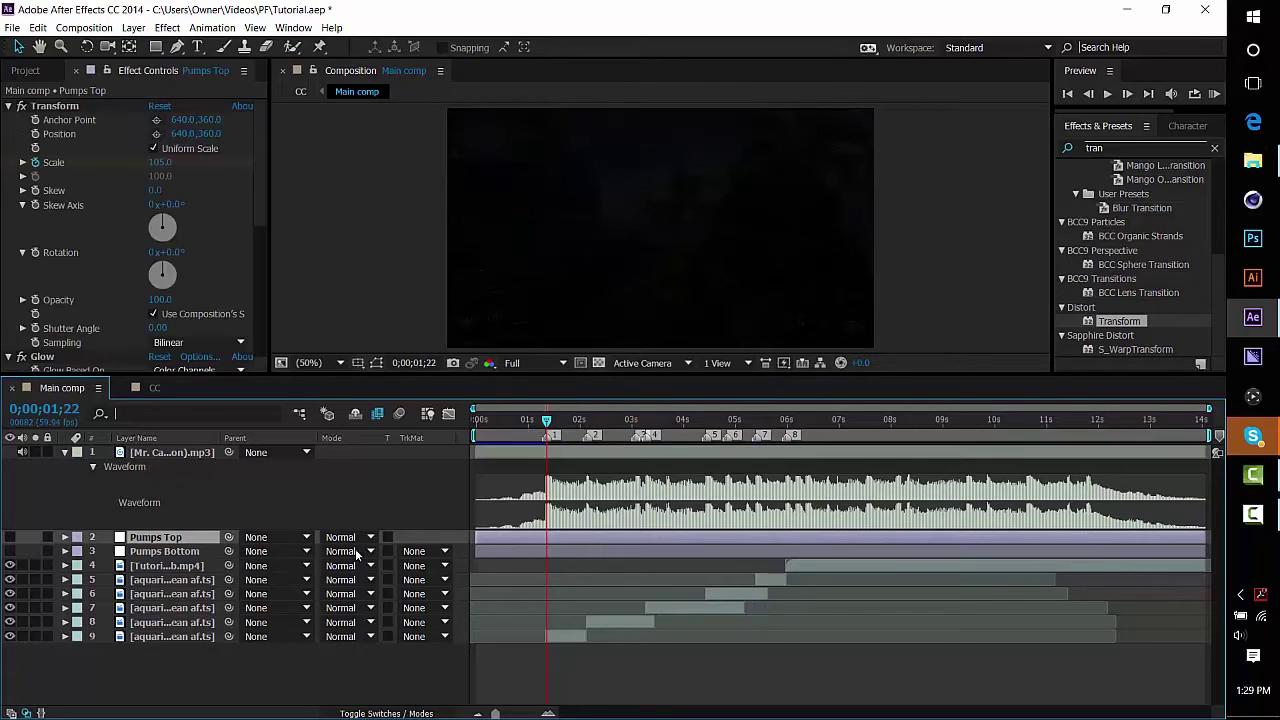
{"action": "key", "text": "u"}
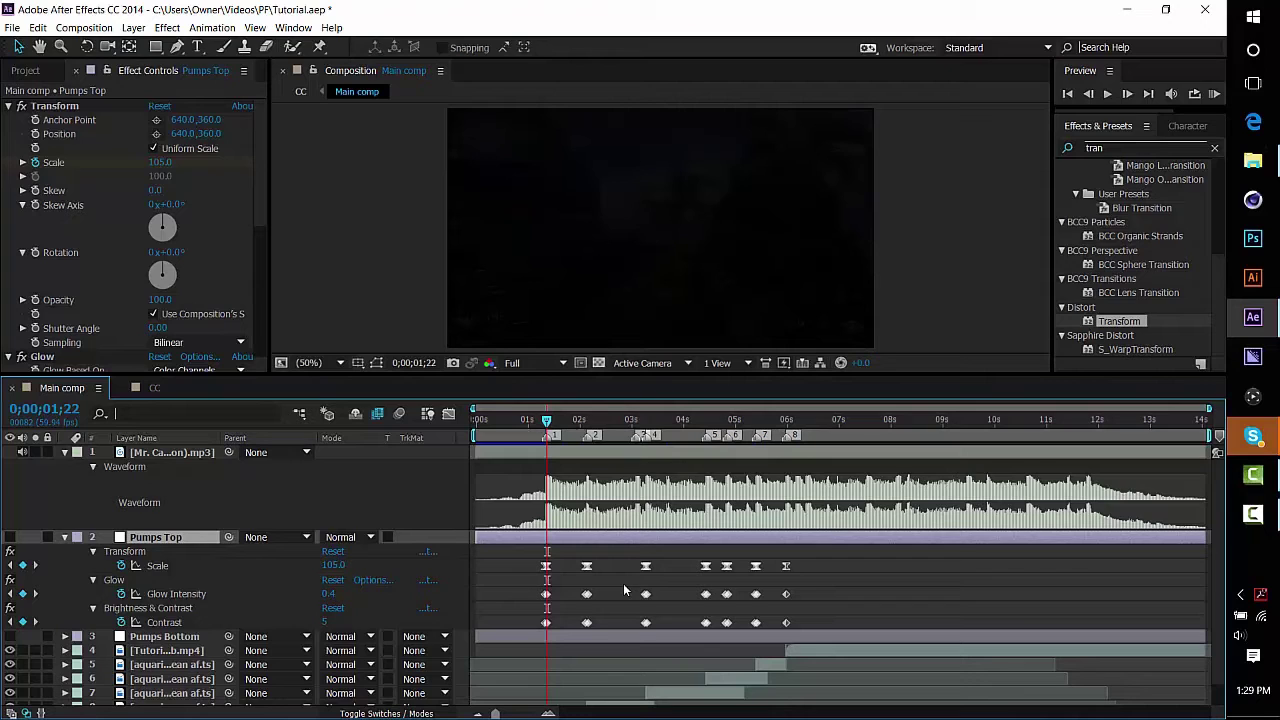
{"action": "left_click", "coordinate": [624, 637]}
{"action": "key", "text": "u"}
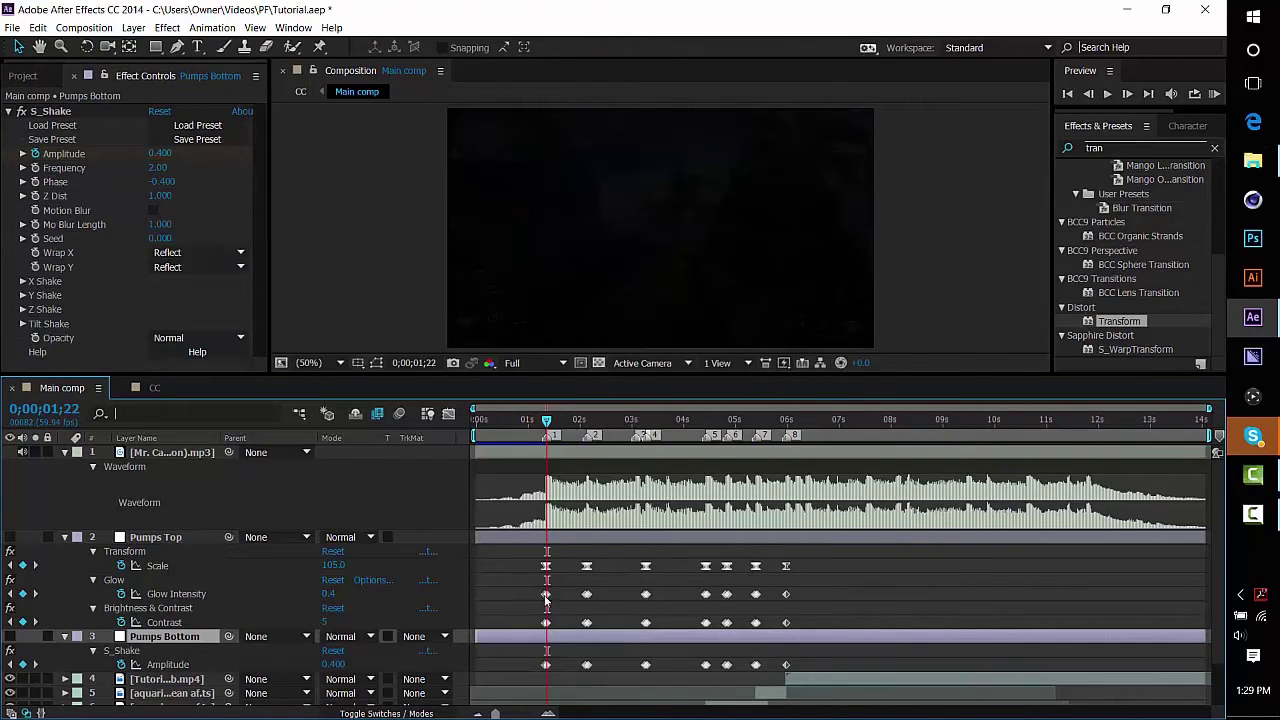
{"action": "scroll", "coordinate": [545, 595], "scroll_direction": "down", "scroll_amount": 2}
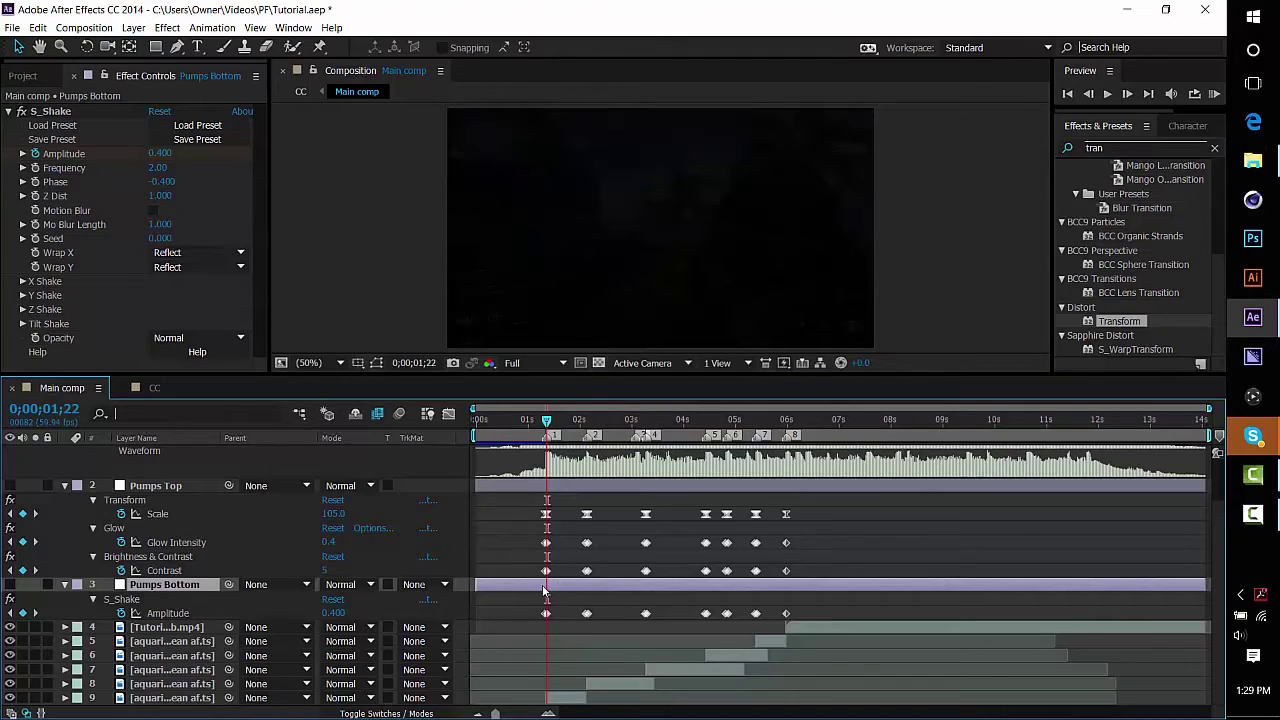
{"action": "key", "text": "u"}
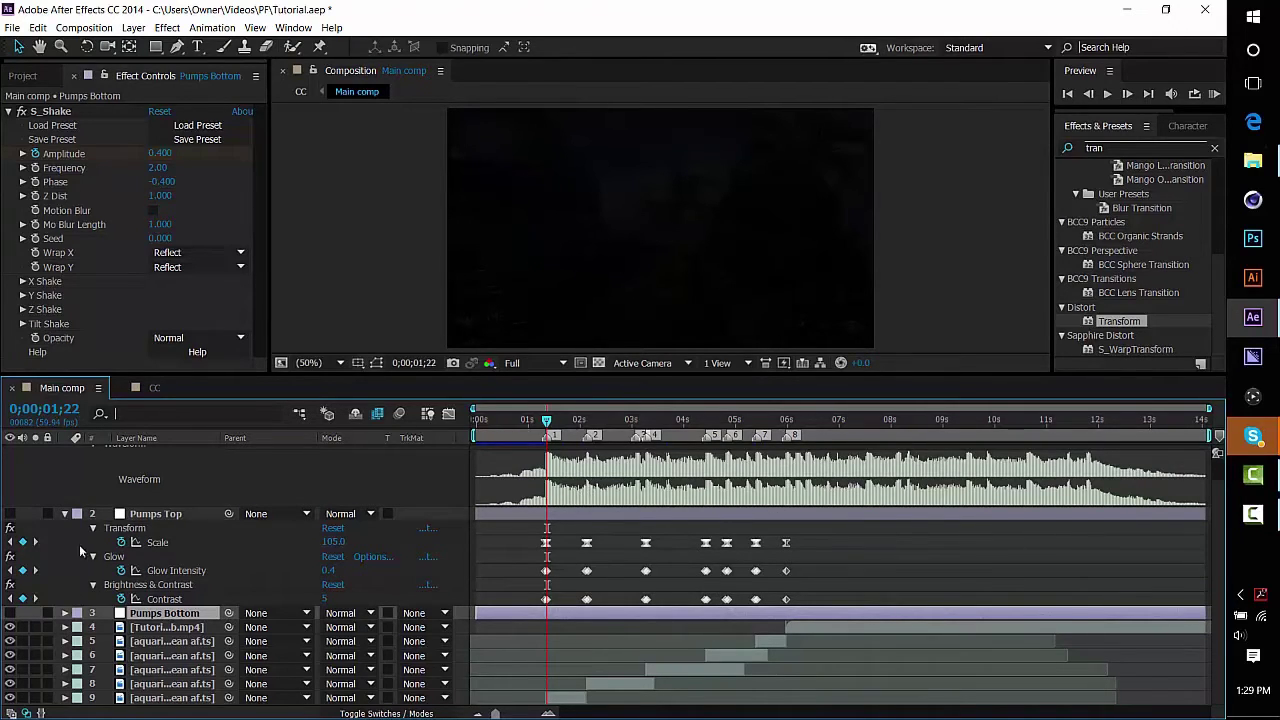
{"action": "left_click", "coordinate": [65, 513]}
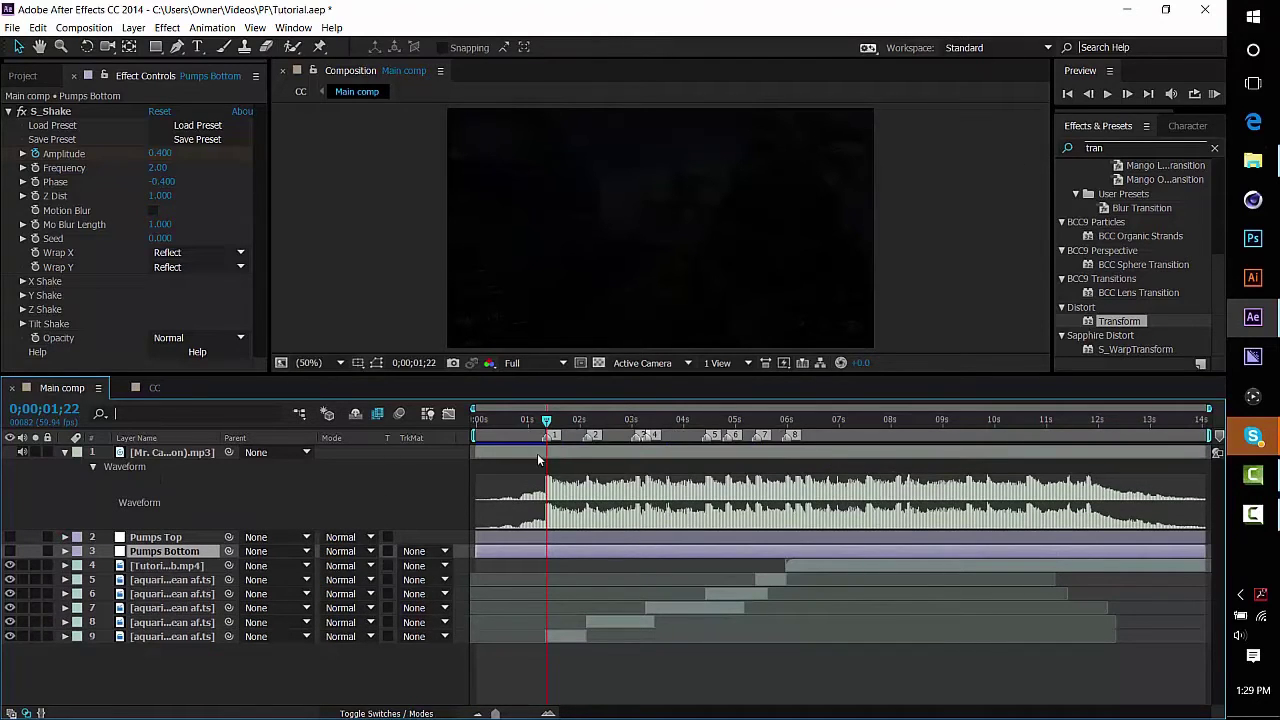
Step: Preview the composition's audio and footage from 0;00;01;21
{"action": "left_click", "coordinate": [545, 421]}
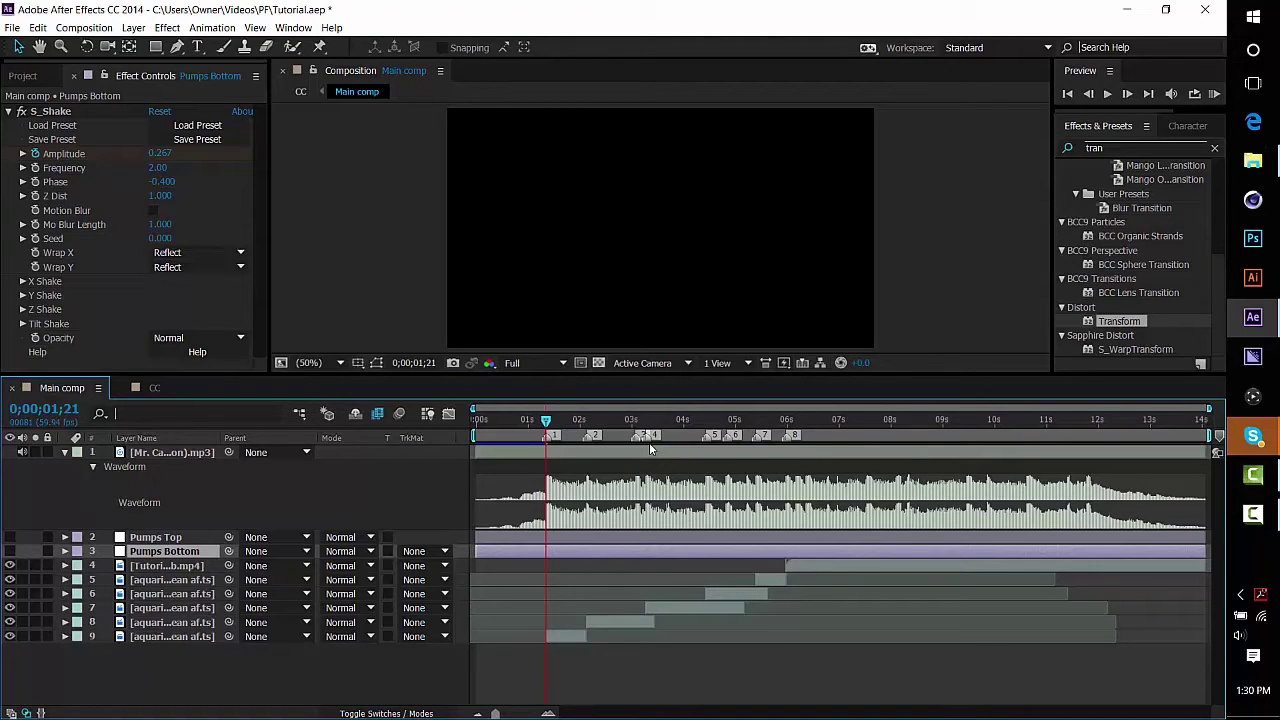
{"action": "key", "text": "KP_Decimal"}
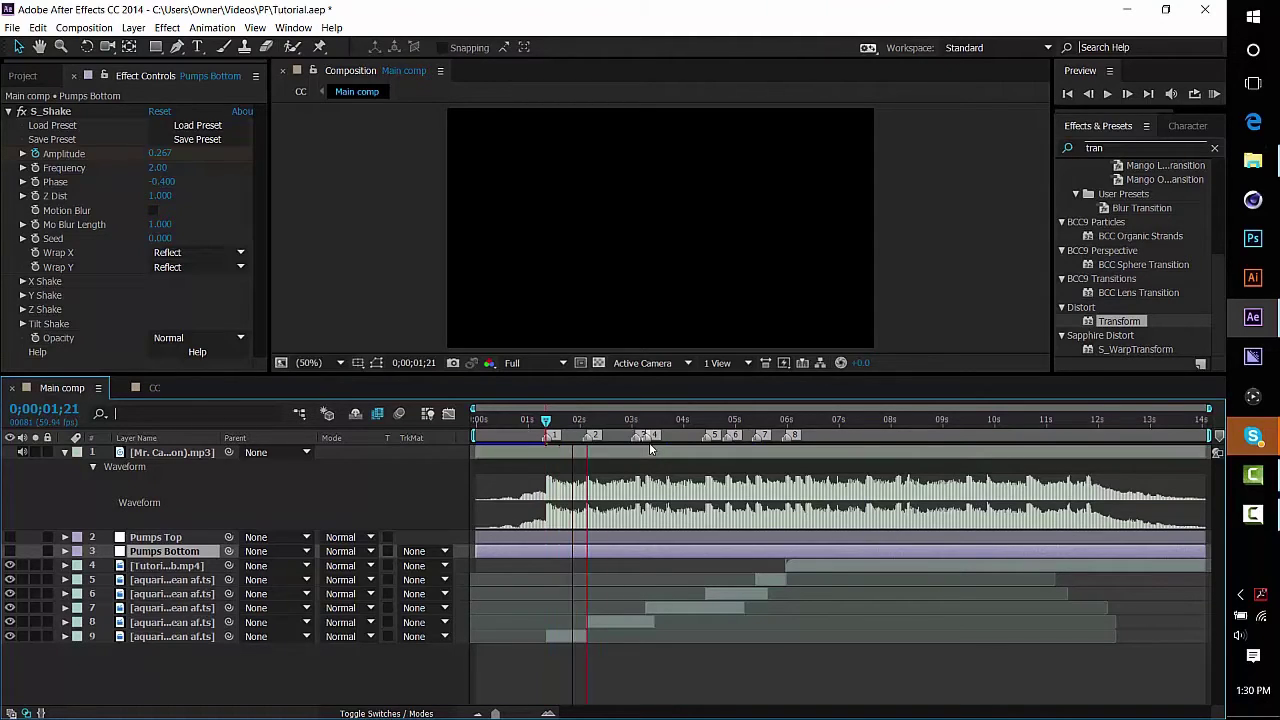
{"action": "key", "text": "KP_Decimal"}
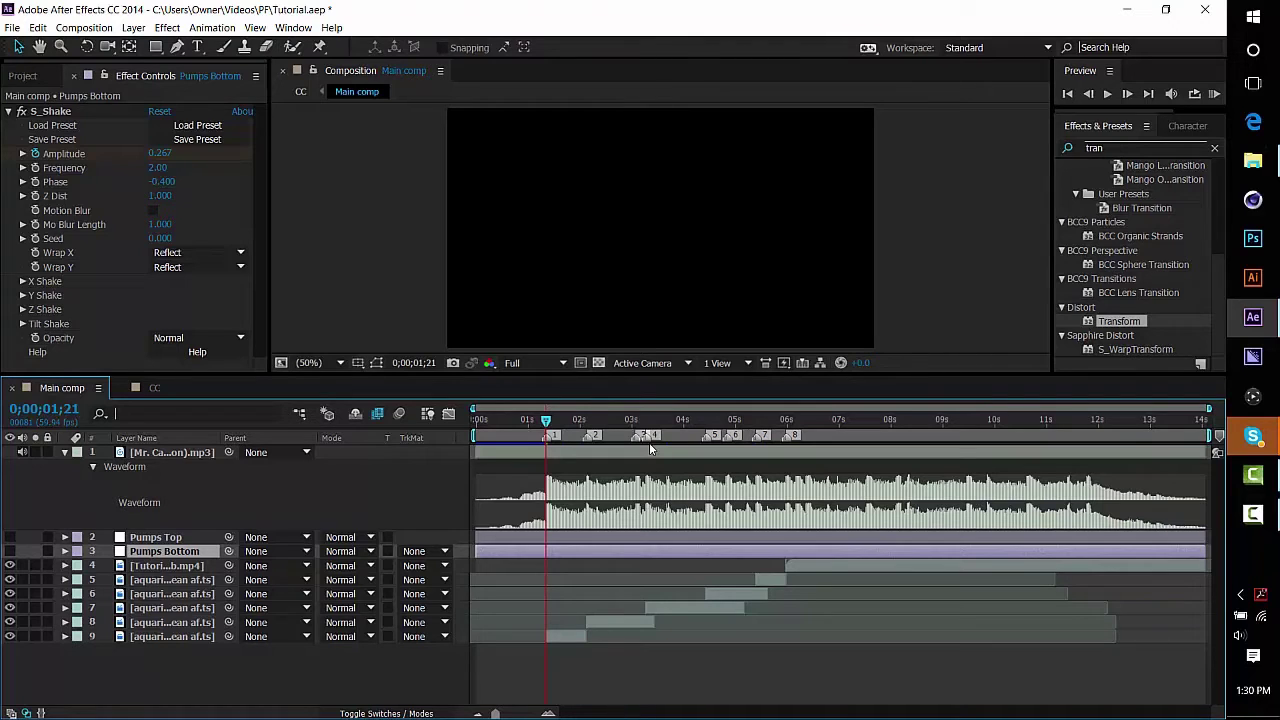
{"action": "key", "text": "space"}
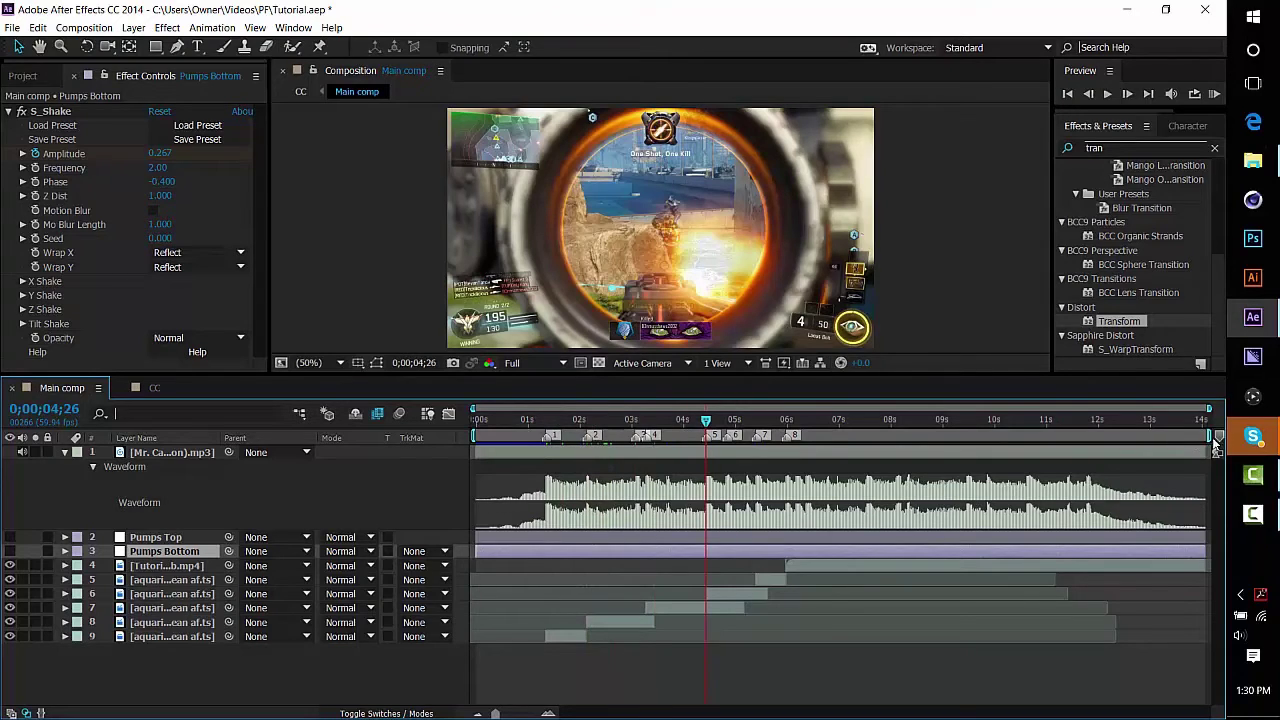
{"action": "mouse_move", "coordinate": [1219, 437]}
{"action": "left_mouse_down"}
{"action": "mouse_move", "coordinate": [676, 451]}
{"action": "mouse_move", "coordinate": [1219, 440]}
{"action": "left_mouse_up"}
{"action": "mouse_move", "coordinate": [1276, 513]}
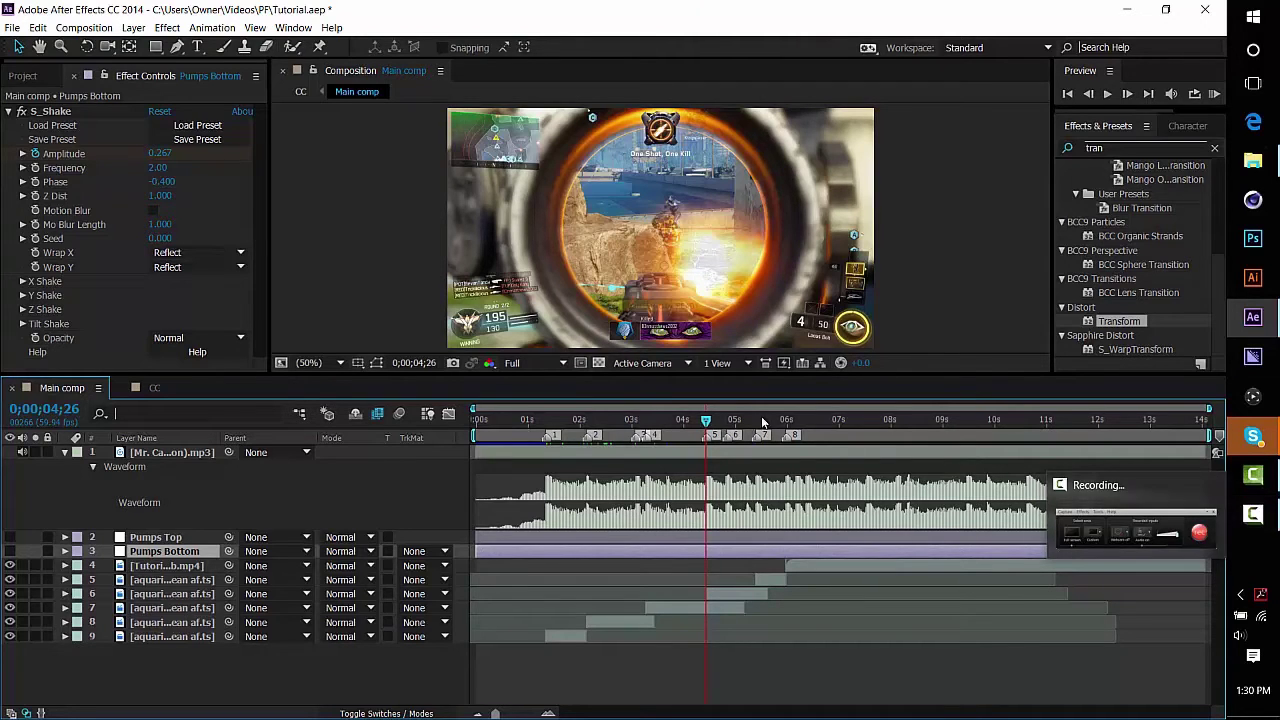
Step: Reveal the Pumps Top keyframes, enlarge the timeline around marker 1, and go to the first keyframe at 0;00;01;19
{"action": "left_click_drag", "start_coordinate": [706, 420], "coordinate": [545, 428]}
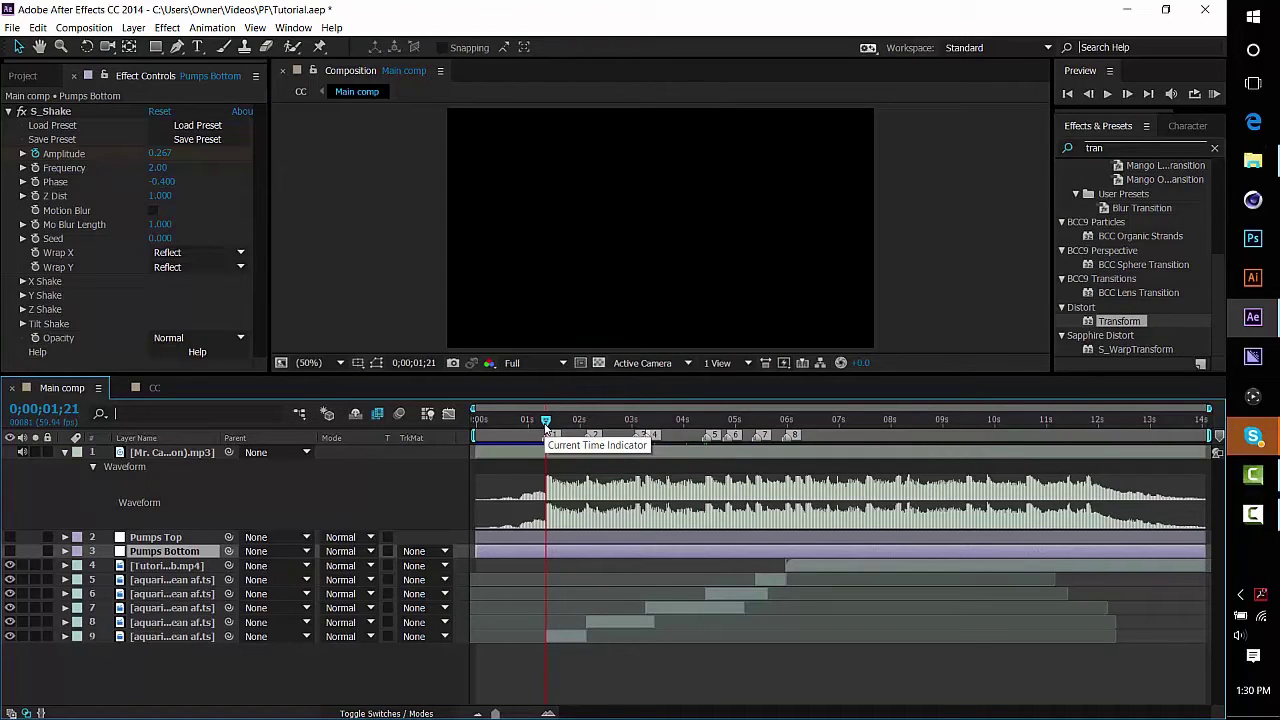
{"action": "left_click", "coordinate": [520, 538]}
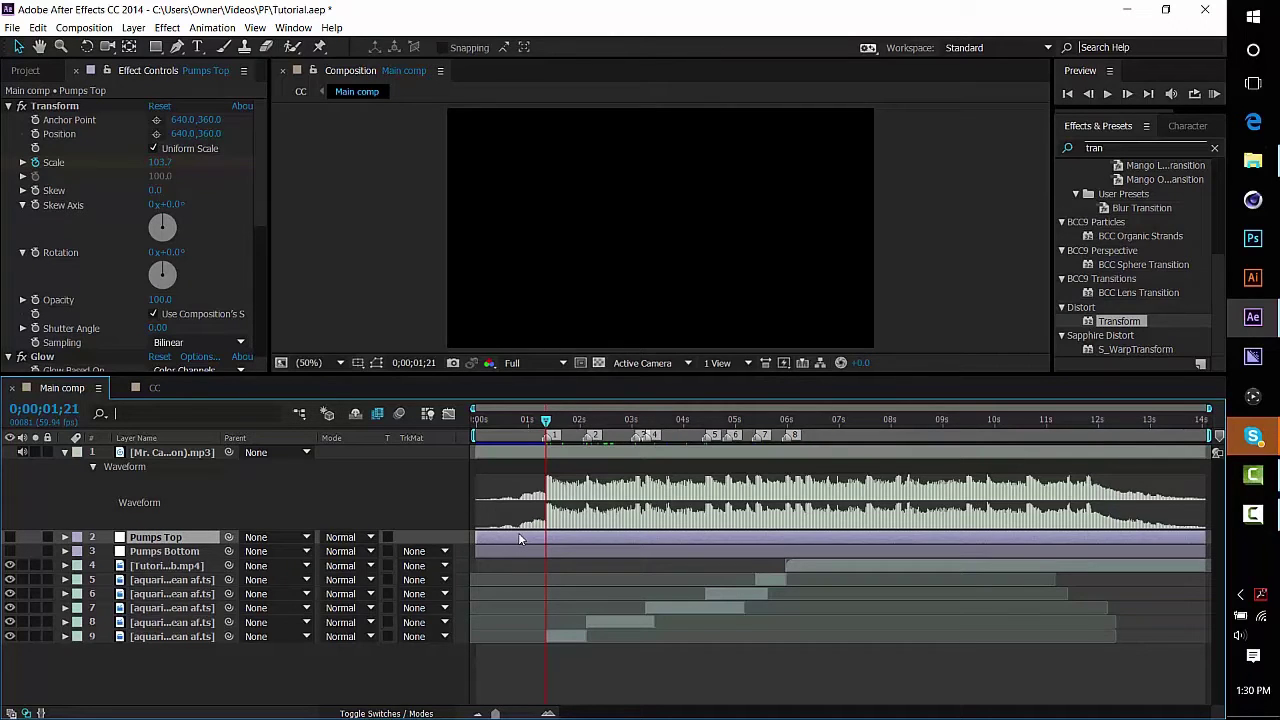
{"action": "key", "text": "u"}
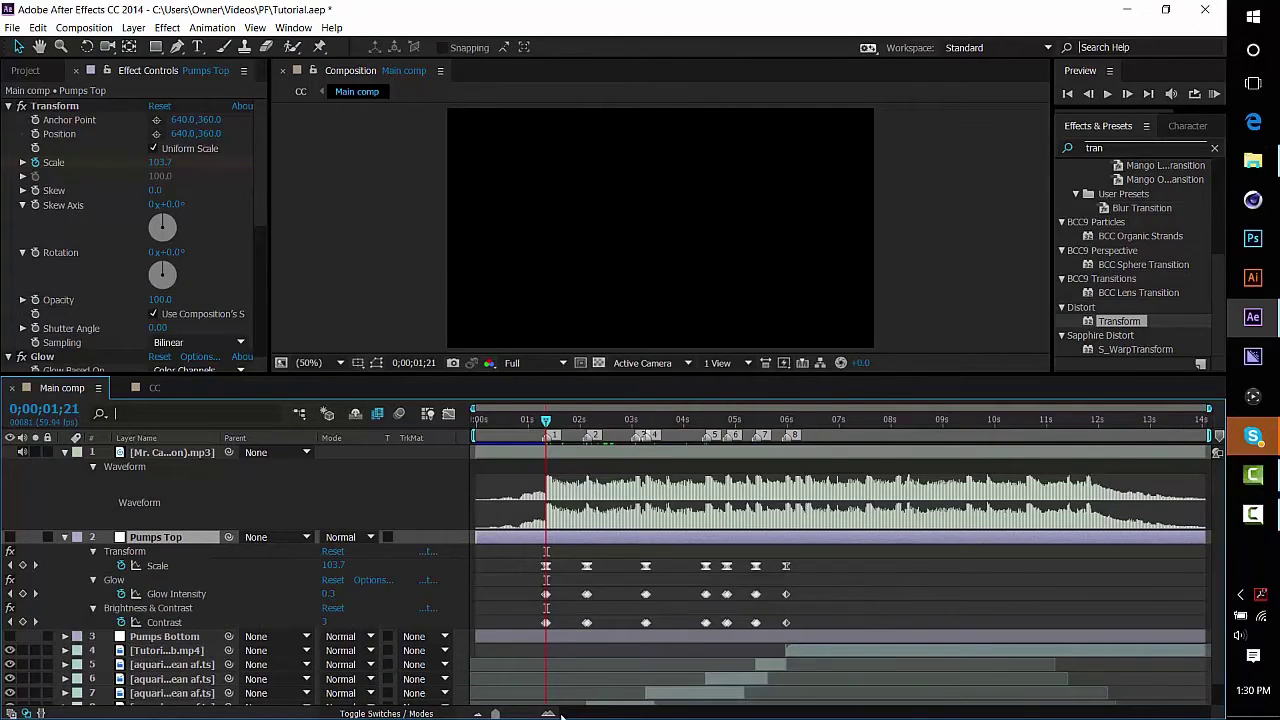
{"action": "double_click", "coordinate": [551, 714]}
{"action": "scroll", "coordinate": [579, 589], "scroll_direction": "down", "scroll_amount": 1}
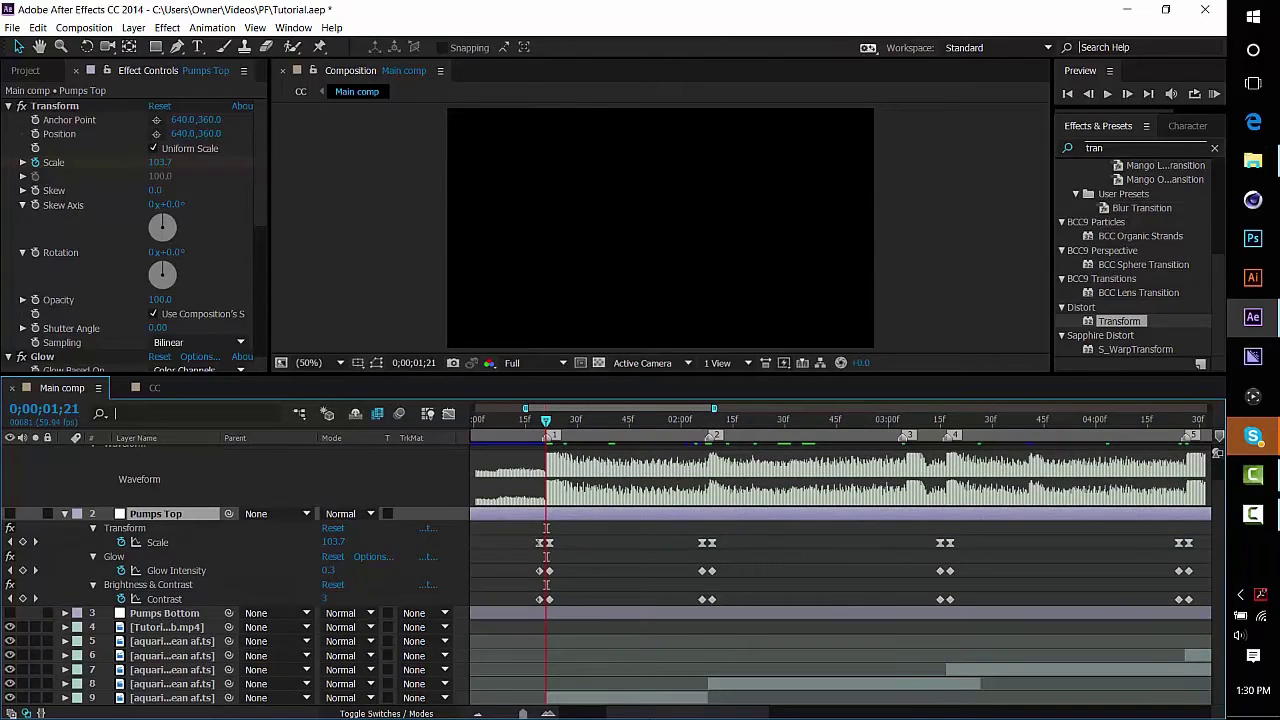
{"action": "scroll", "coordinate": [788, 518], "scroll_direction": "left", "scroll_amount": 3}
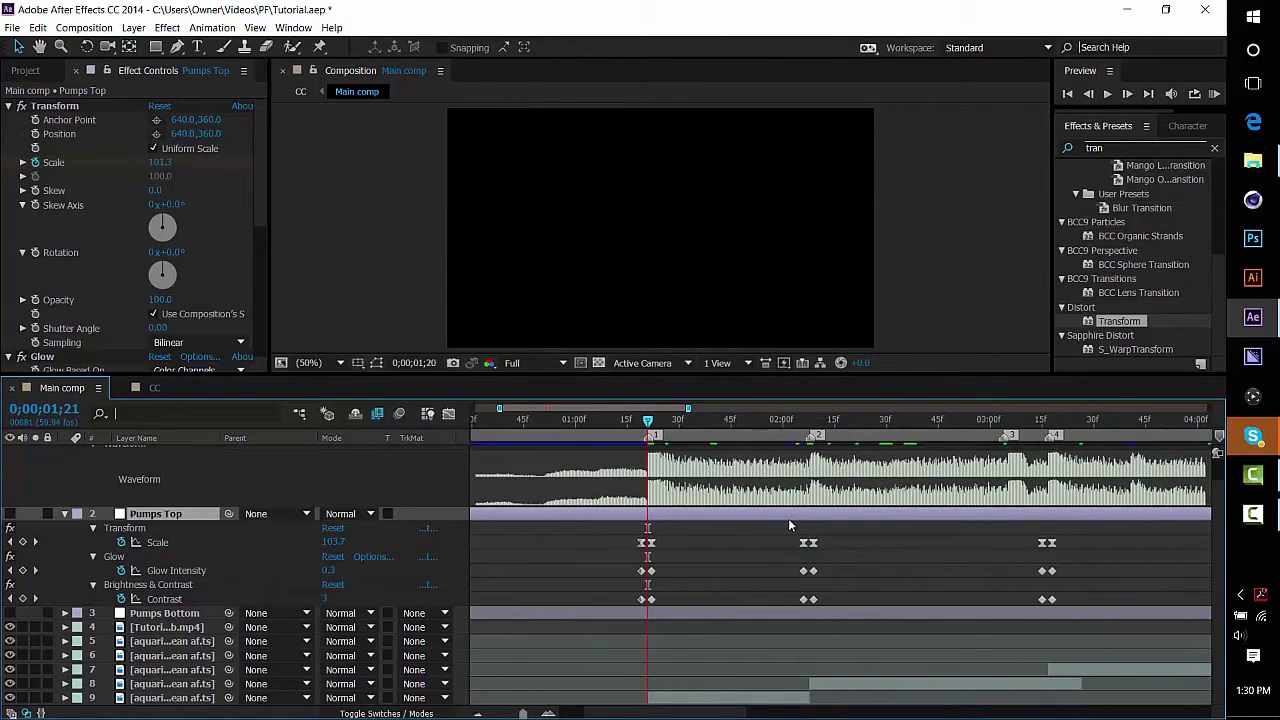
{"action": "key", "text": "j"}
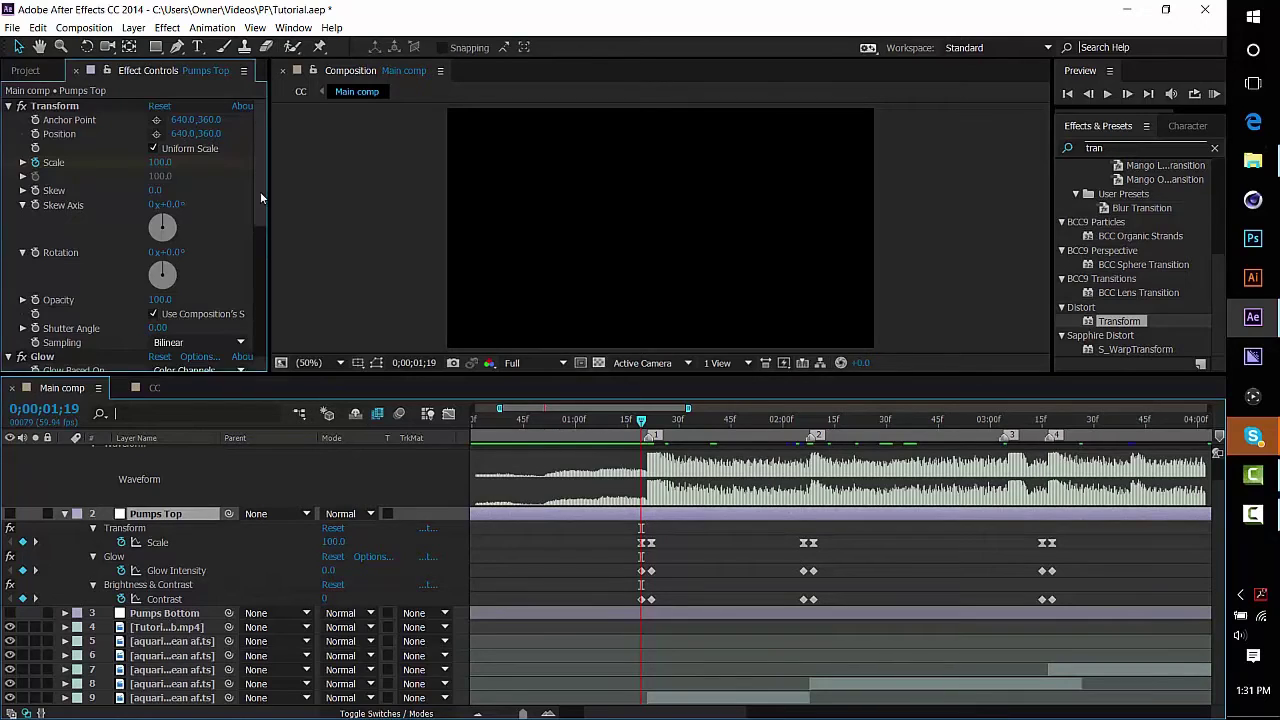
Step: Examine the Transform, Glow and Brightness & Contrast effect settings on the Pumps Top layer
{"action": "scroll", "coordinate": [68, 238], "scroll_direction": "down", "scroll_amount": 3}
{"action": "scroll", "coordinate": [251, 283], "scroll_direction": "down", "scroll_amount": 3}
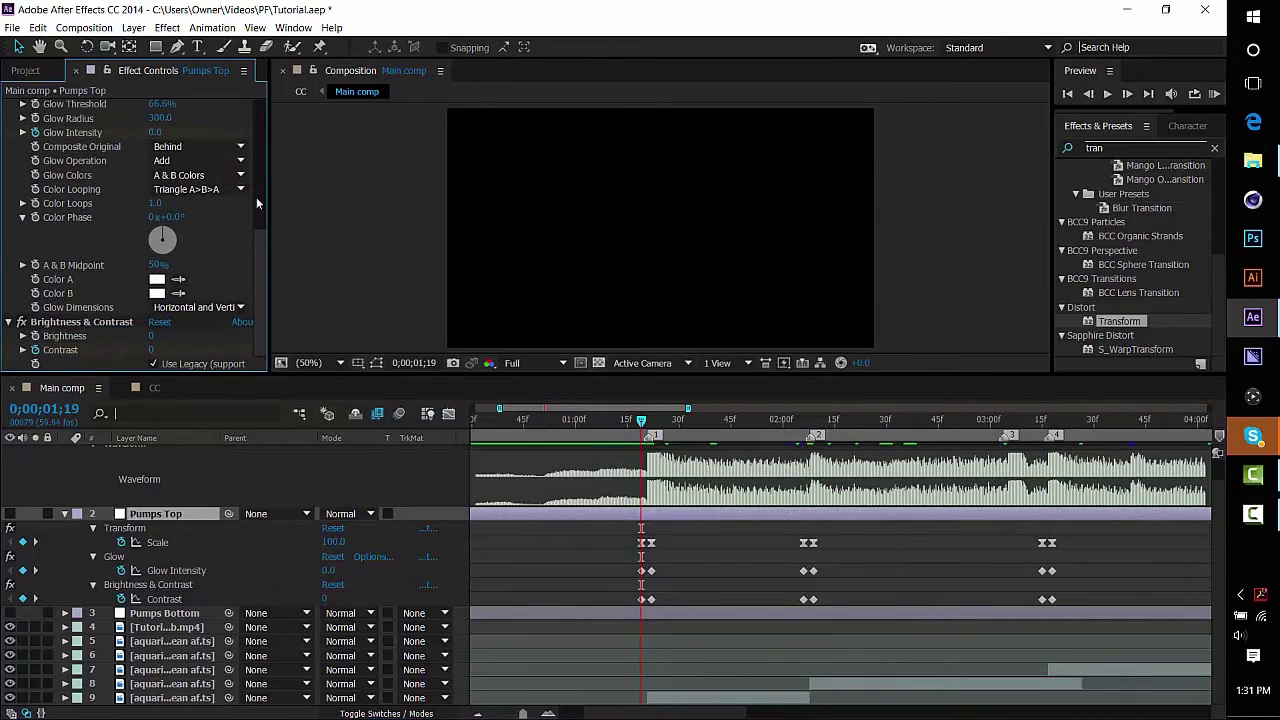
{"action": "scroll", "coordinate": [253, 221], "scroll_direction": "up", "scroll_amount": 3}
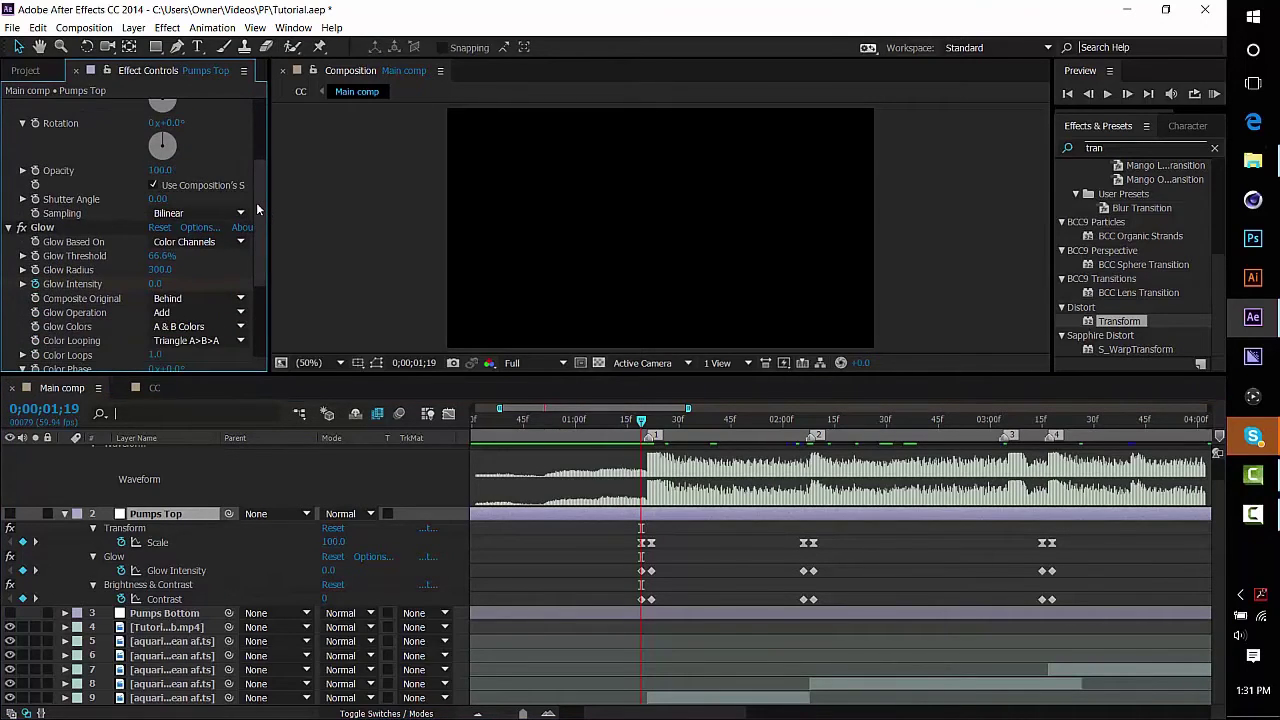
{"action": "scroll", "coordinate": [257, 210], "scroll_direction": "down", "scroll_amount": 3}
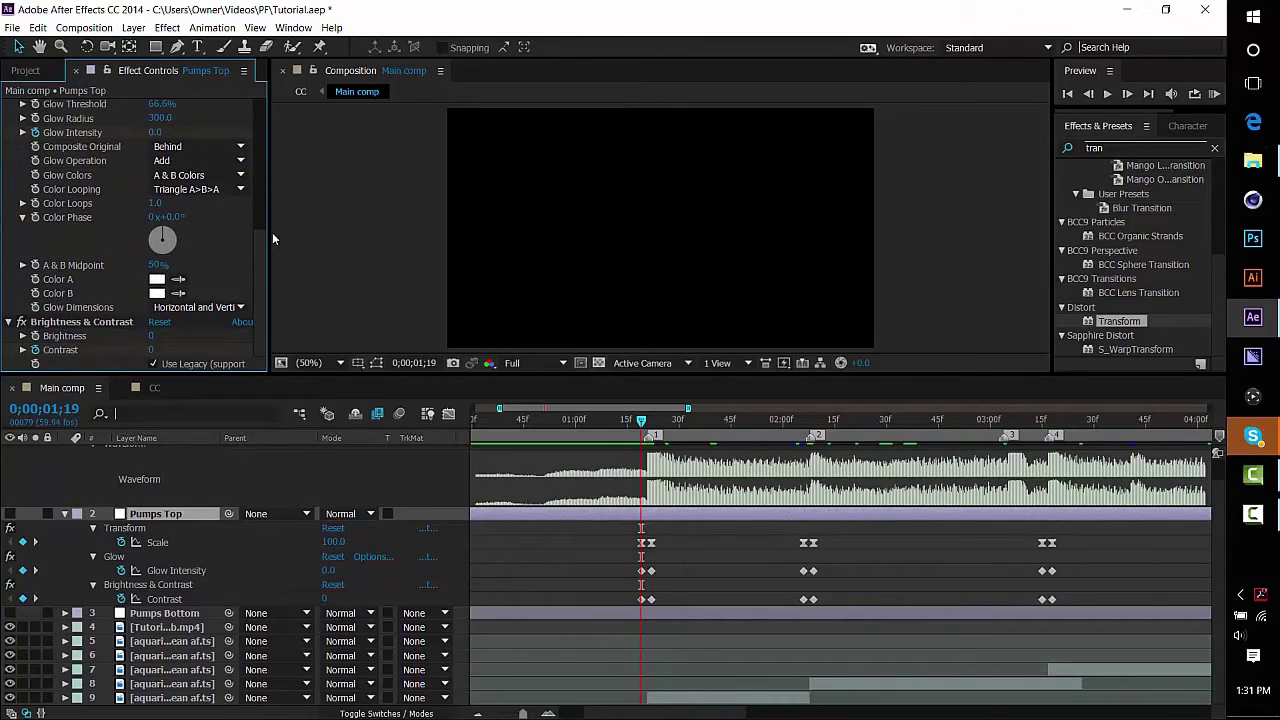
{"action": "scroll", "coordinate": [262, 236], "scroll_direction": "up", "scroll_amount": 5}
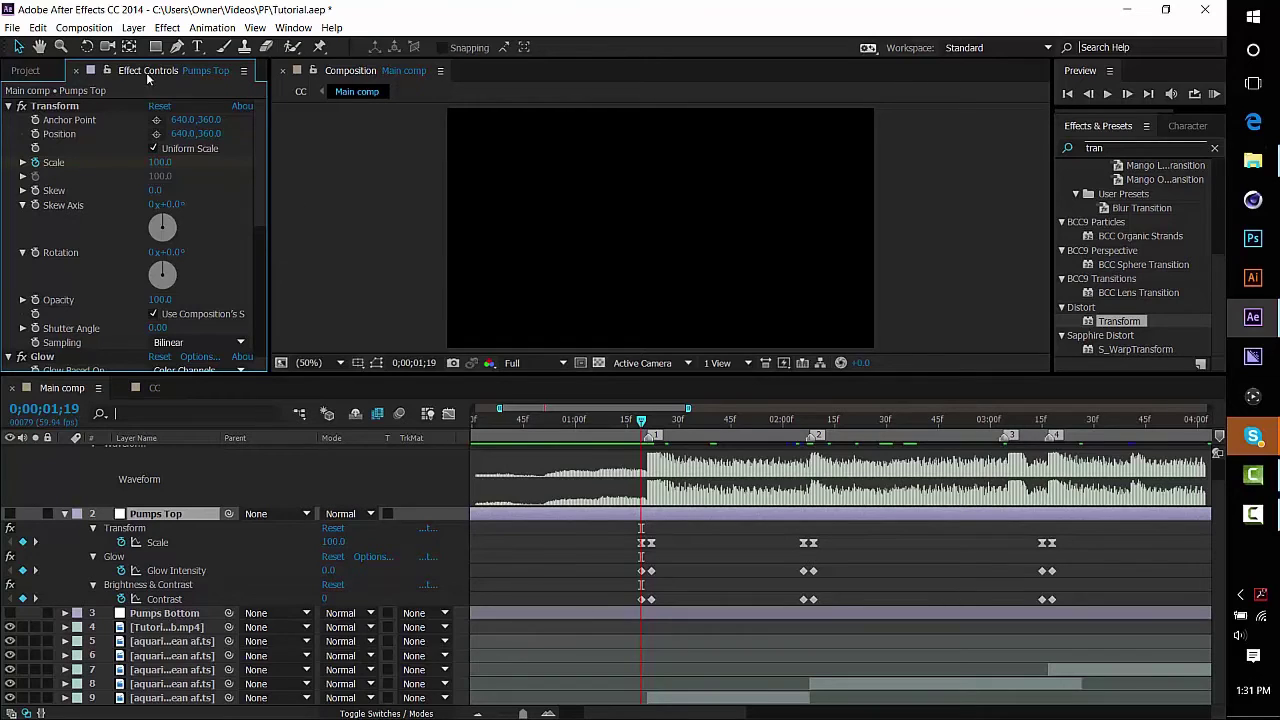
Step: Create a new adjustment layer above Pumps Top and apply the Distort Transform effect to it
{"action": "left_click", "coordinate": [133, 27]}
{"action": "mouse_move", "coordinate": [150, 46]}
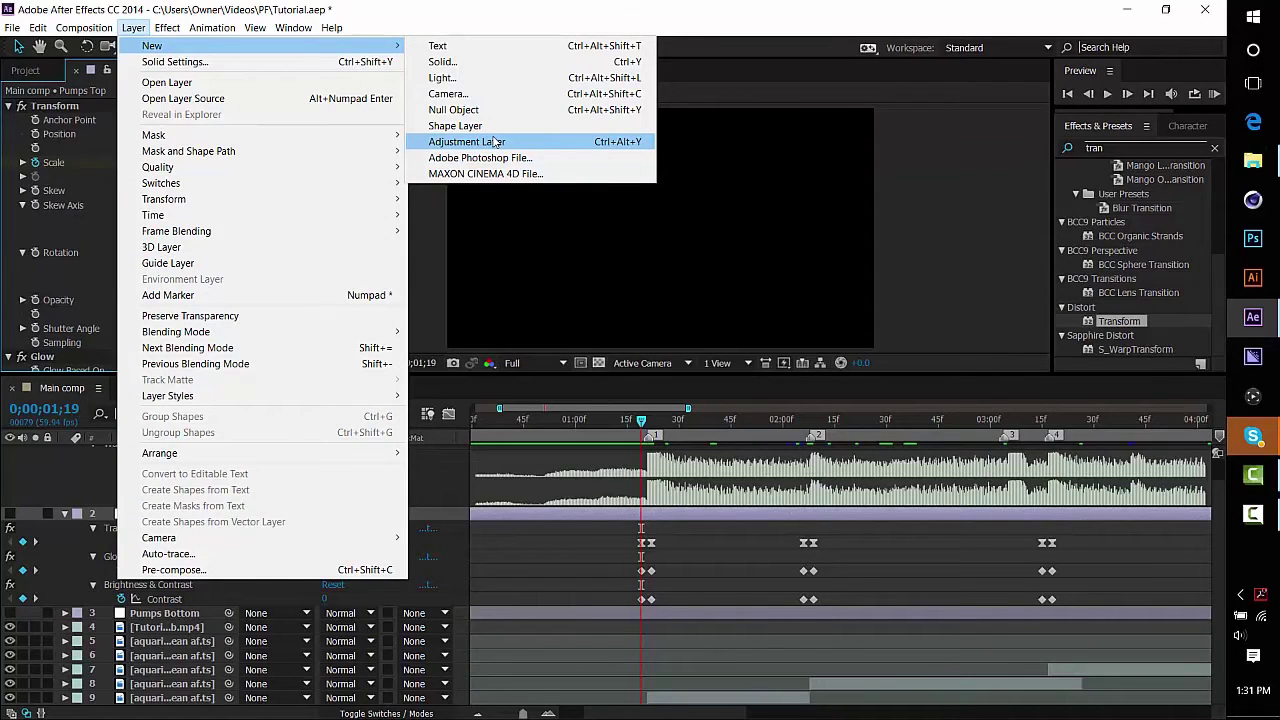
{"action": "left_click", "coordinate": [496, 143]}
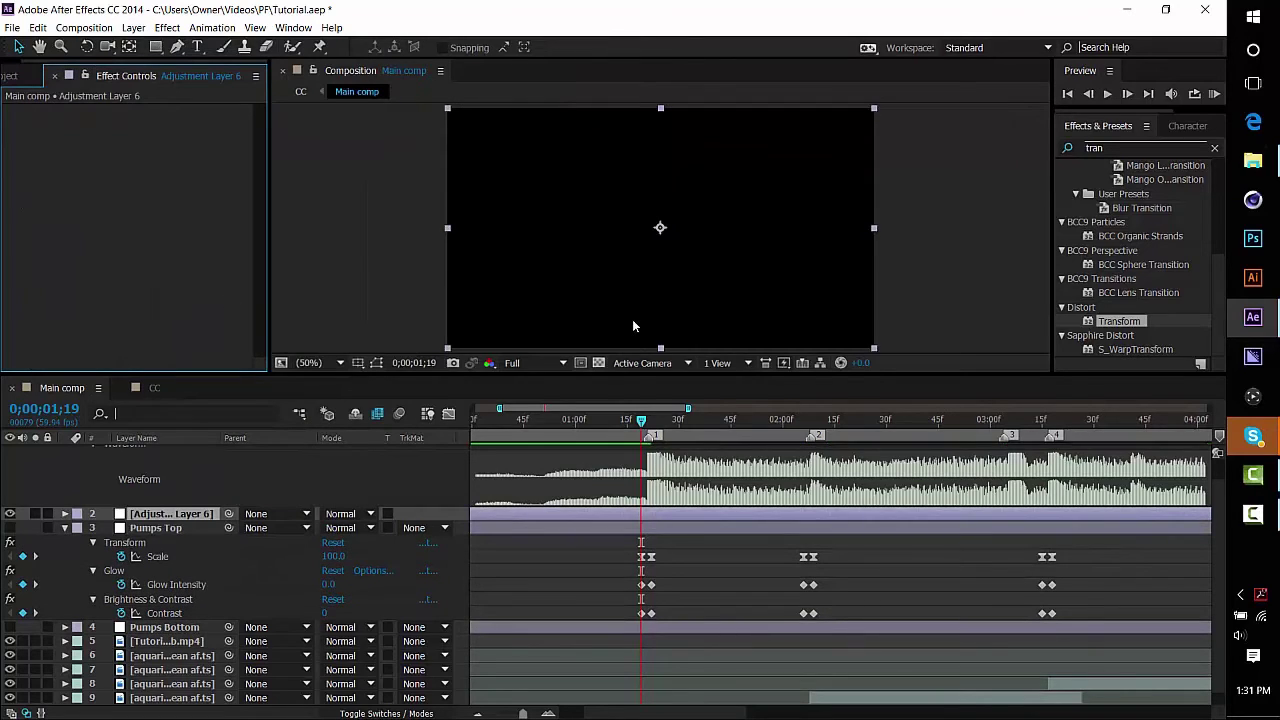
{"action": "left_click", "coordinate": [1115, 147]}
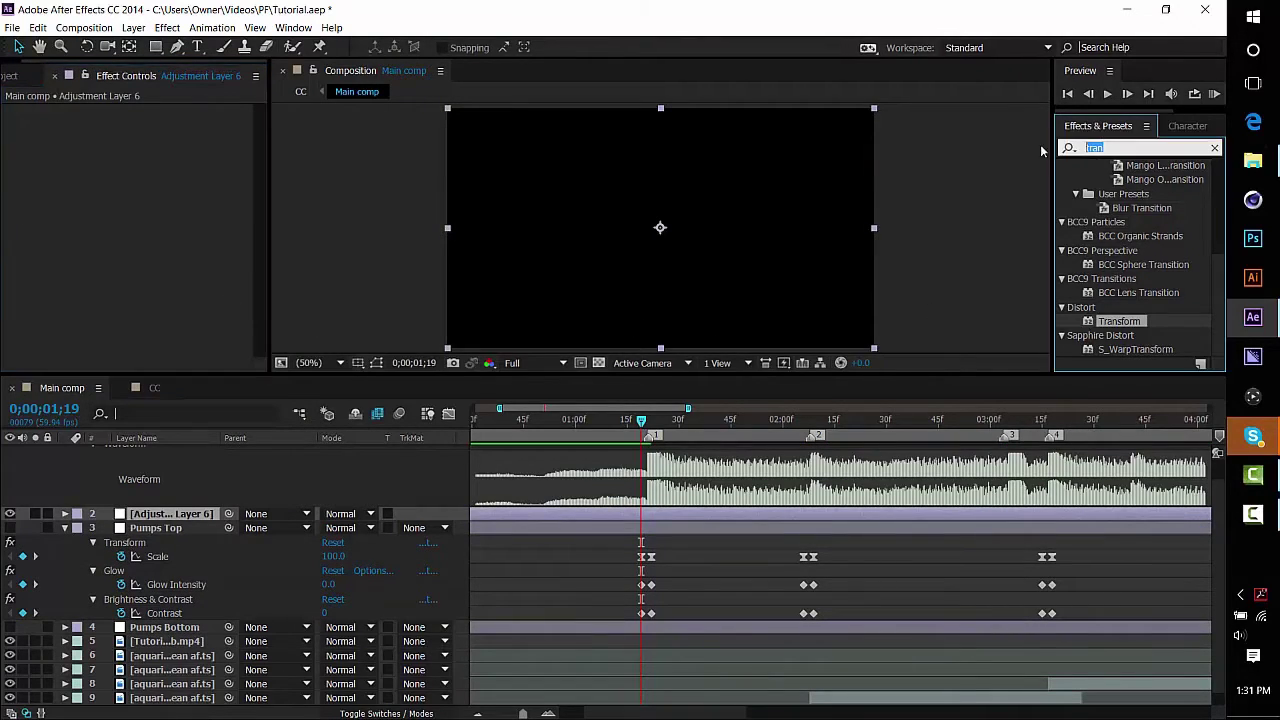
{"action": "type", "text": "transform"}
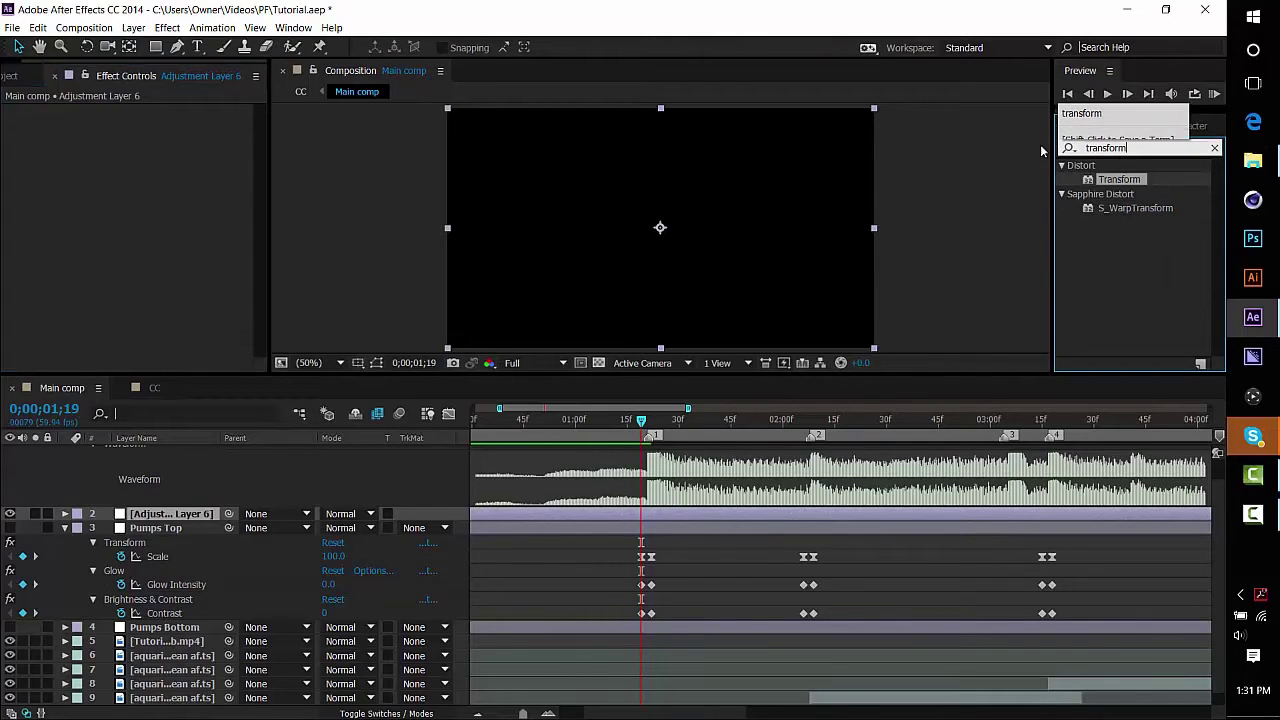
{"action": "left_click_drag", "start_coordinate": [1118, 179], "coordinate": [640, 540]}
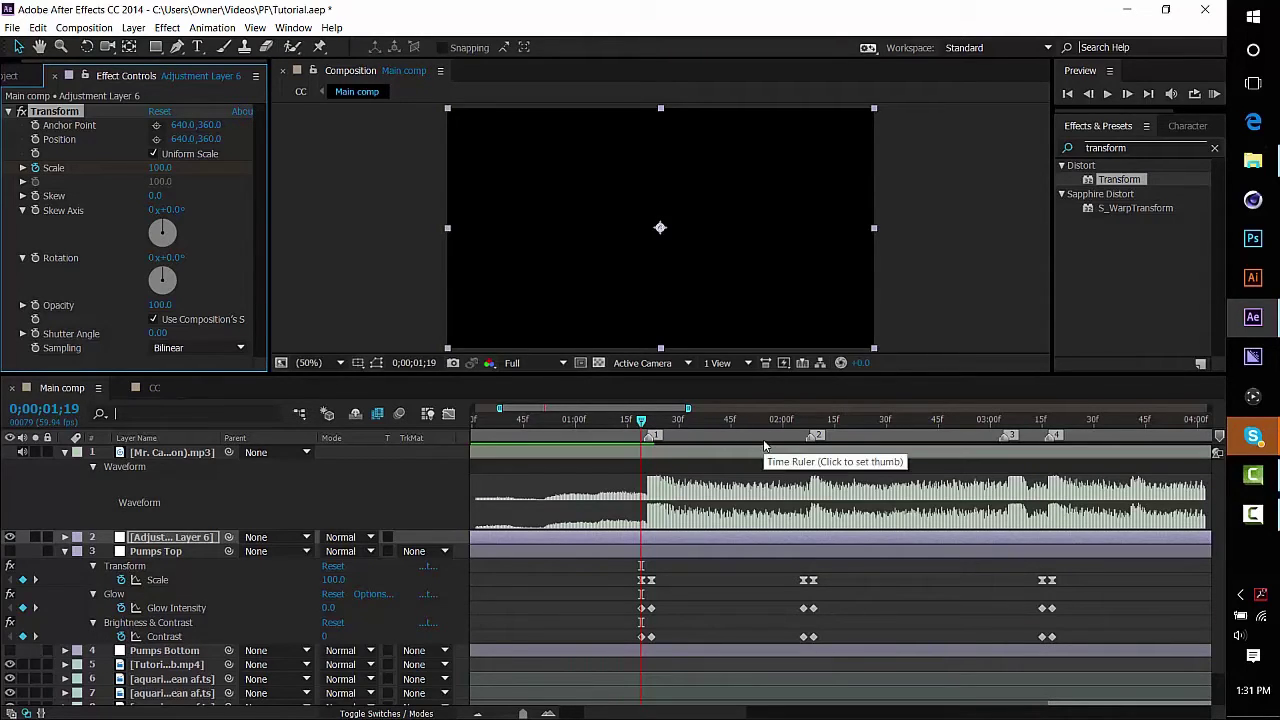
Step: Keyframe the adjustment layer's Transform effect Scale at 105 at 0;00;01;22, three frames after the first Scale keyframe
{"action": "key", "text": "Page_Down"}
{"action": "key", "text": "Page_Down"}
{"action": "key", "text": "Page_Down"}
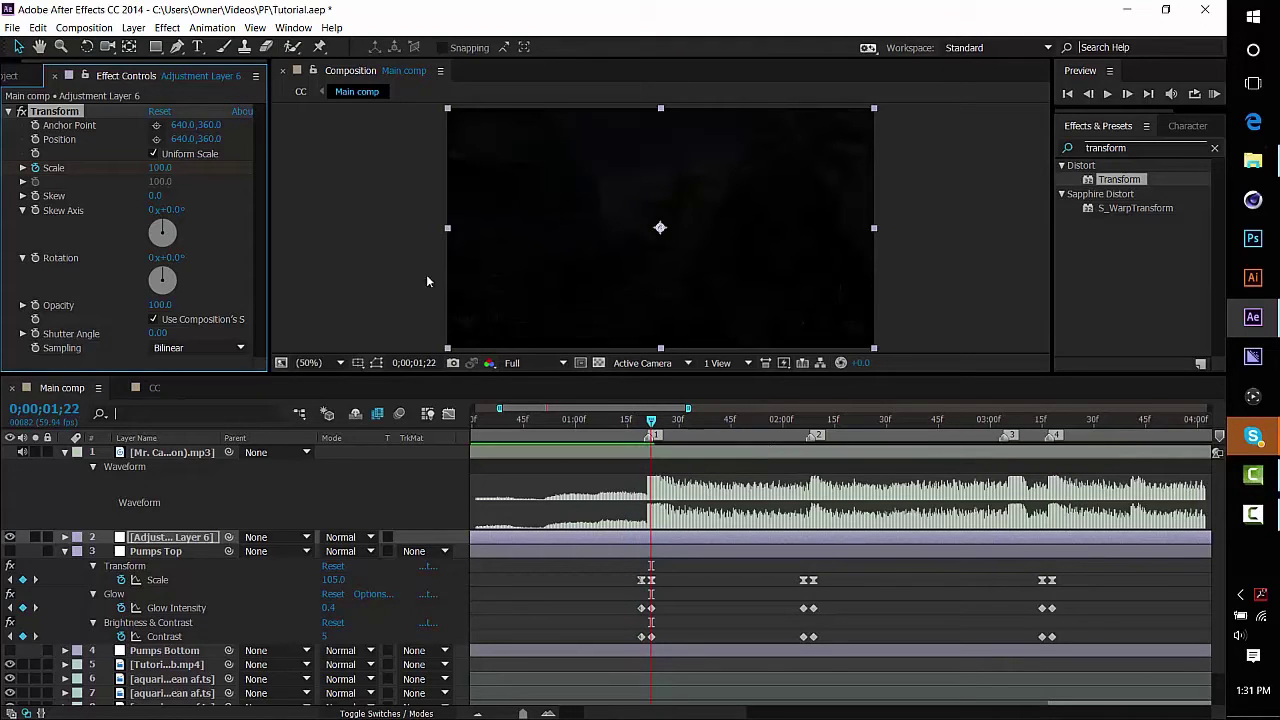
{"action": "left_click", "coordinate": [160, 167]}
{"action": "type", "text": "105"}
{"action": "key", "text": "Return"}
Step: Reveal the new adjustment layer's two Scale keyframes and apply Easy Ease to both
{"action": "left_click", "coordinate": [754, 549]}
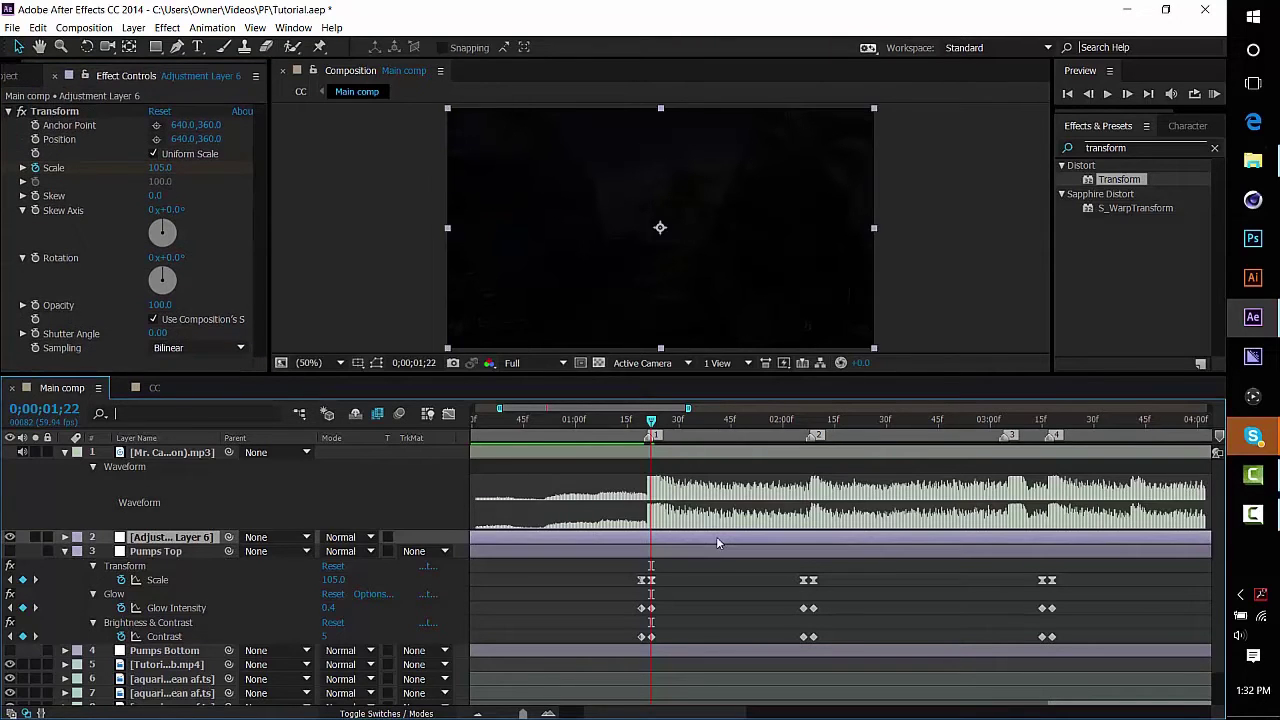
{"action": "key", "text": "u"}
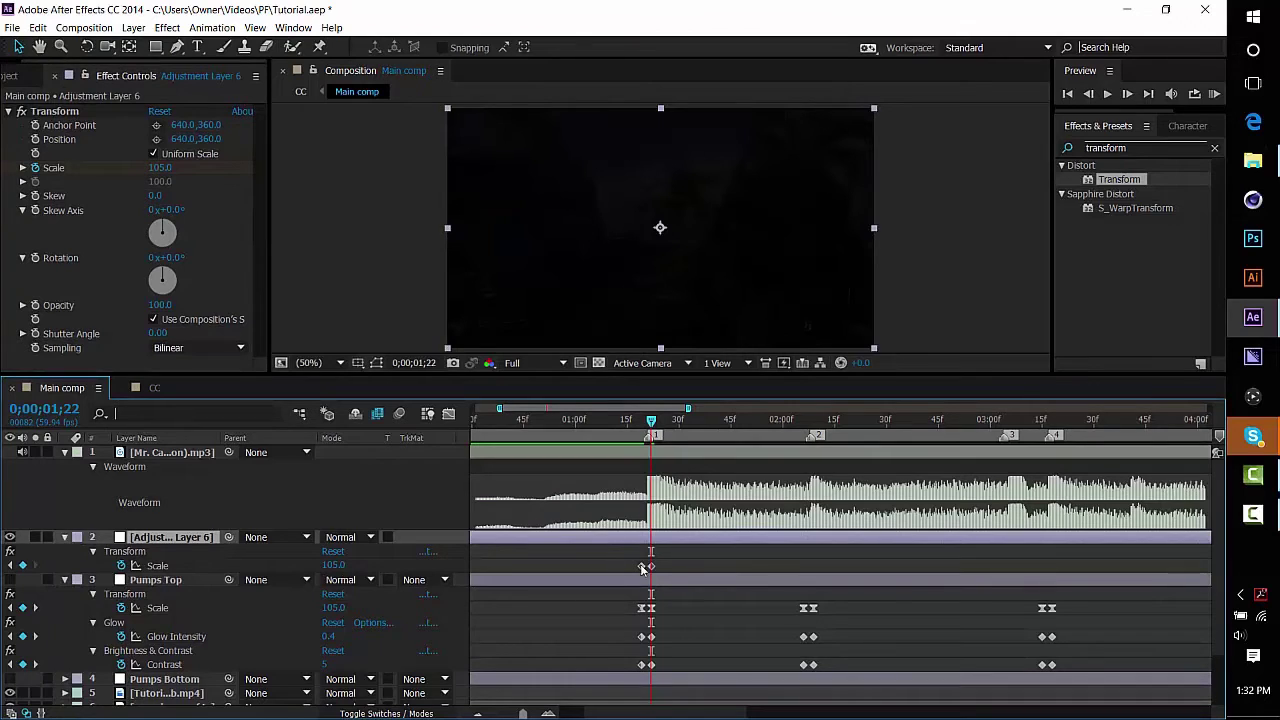
{"action": "left_click_drag", "start_coordinate": [618, 561], "coordinate": [686, 578]}
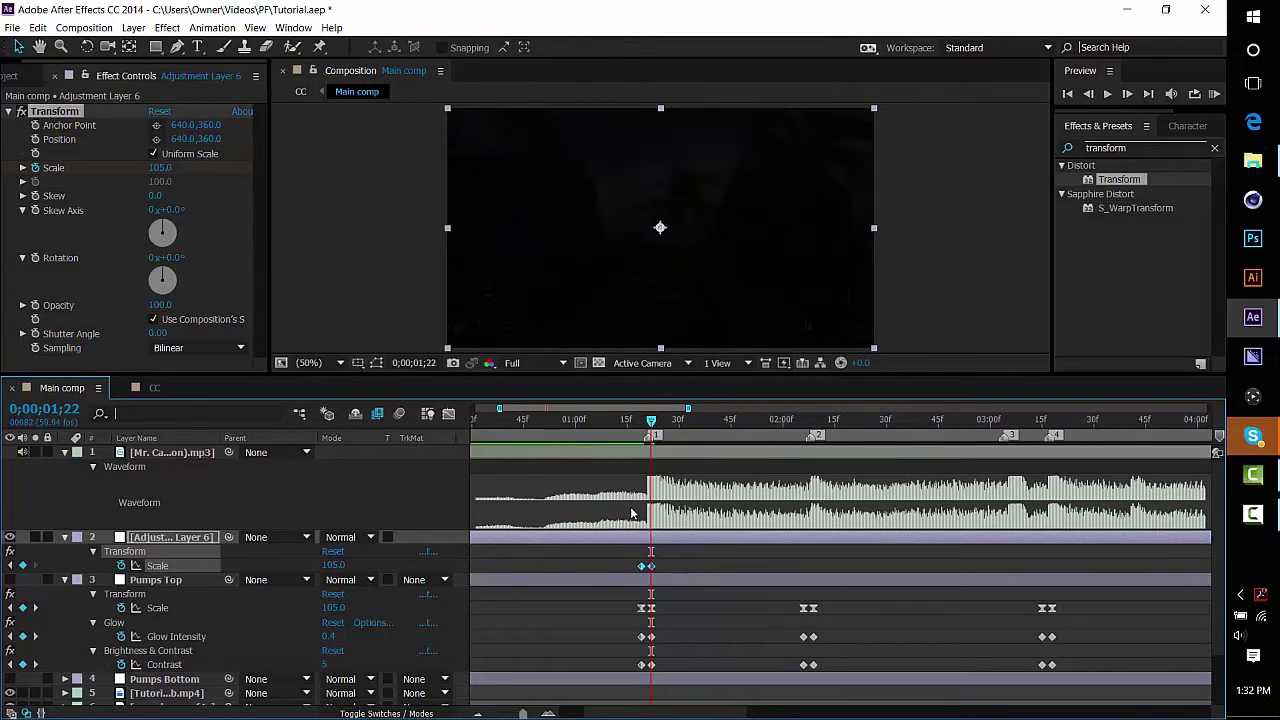
{"action": "right_click", "coordinate": [651, 567]}
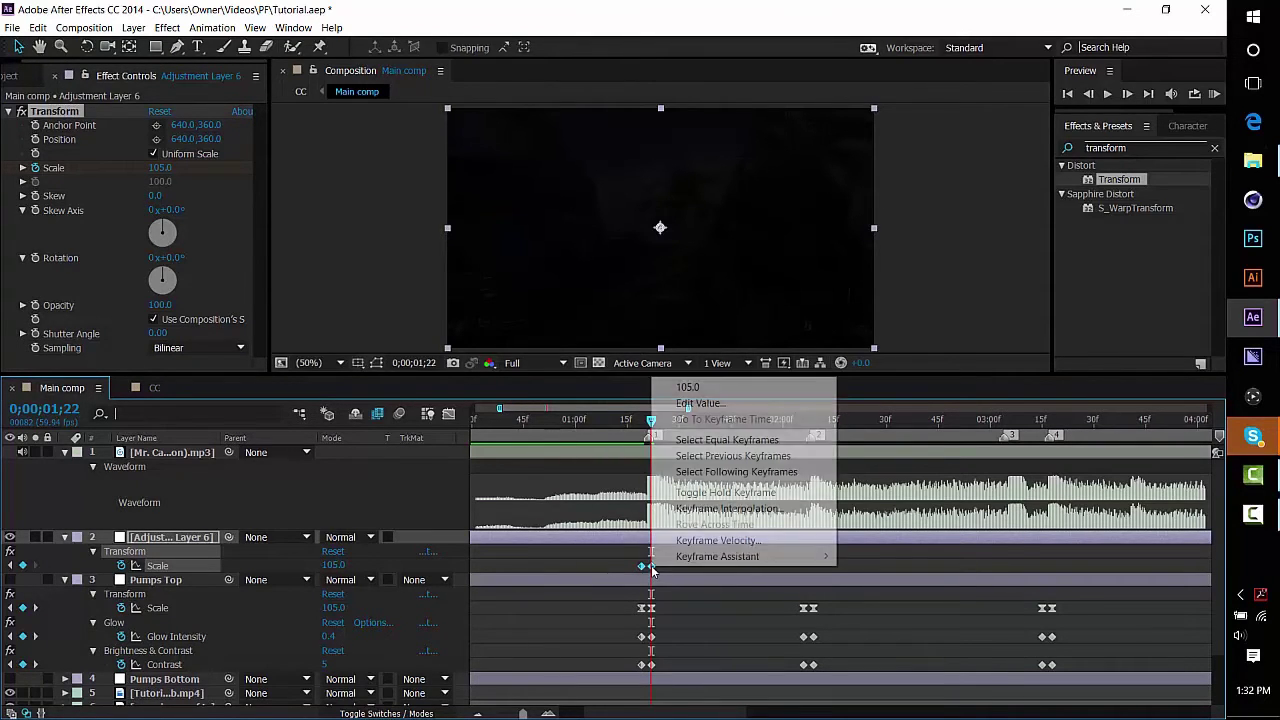
{"action": "mouse_move", "coordinate": [722, 558]}
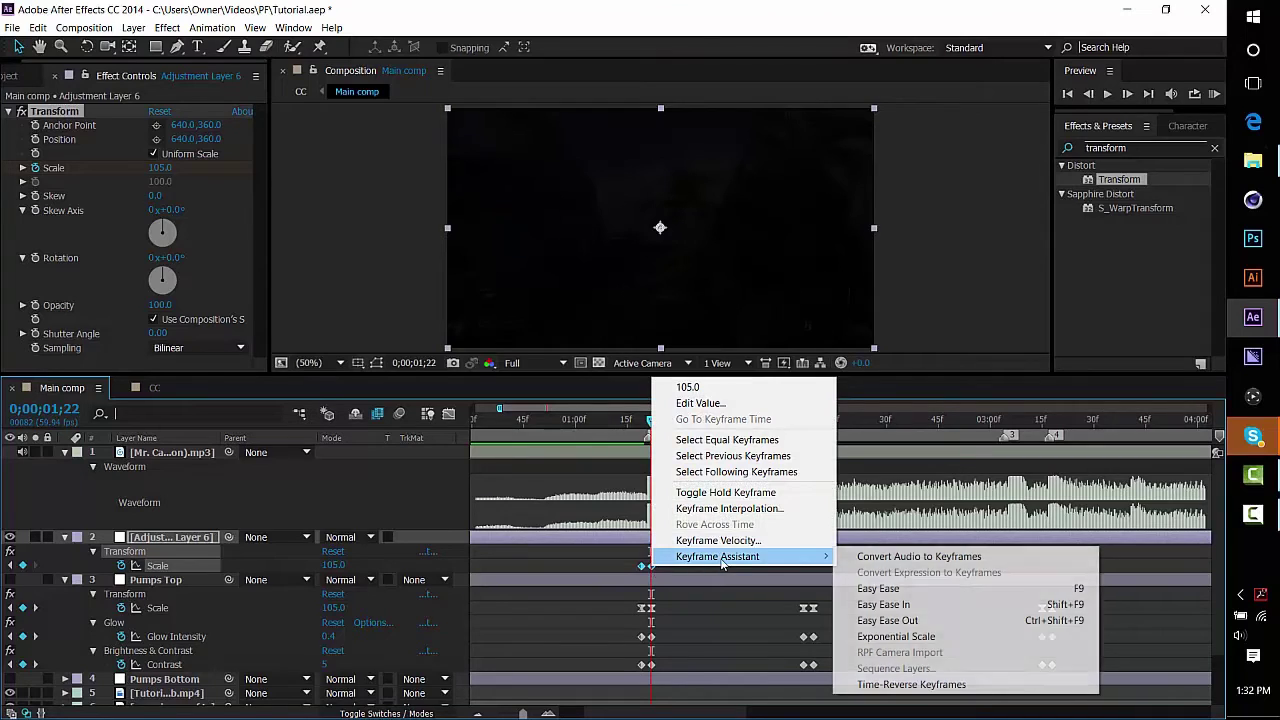
{"action": "mouse_move", "coordinate": [810, 560]}
{"action": "left_click", "coordinate": [875, 587]}
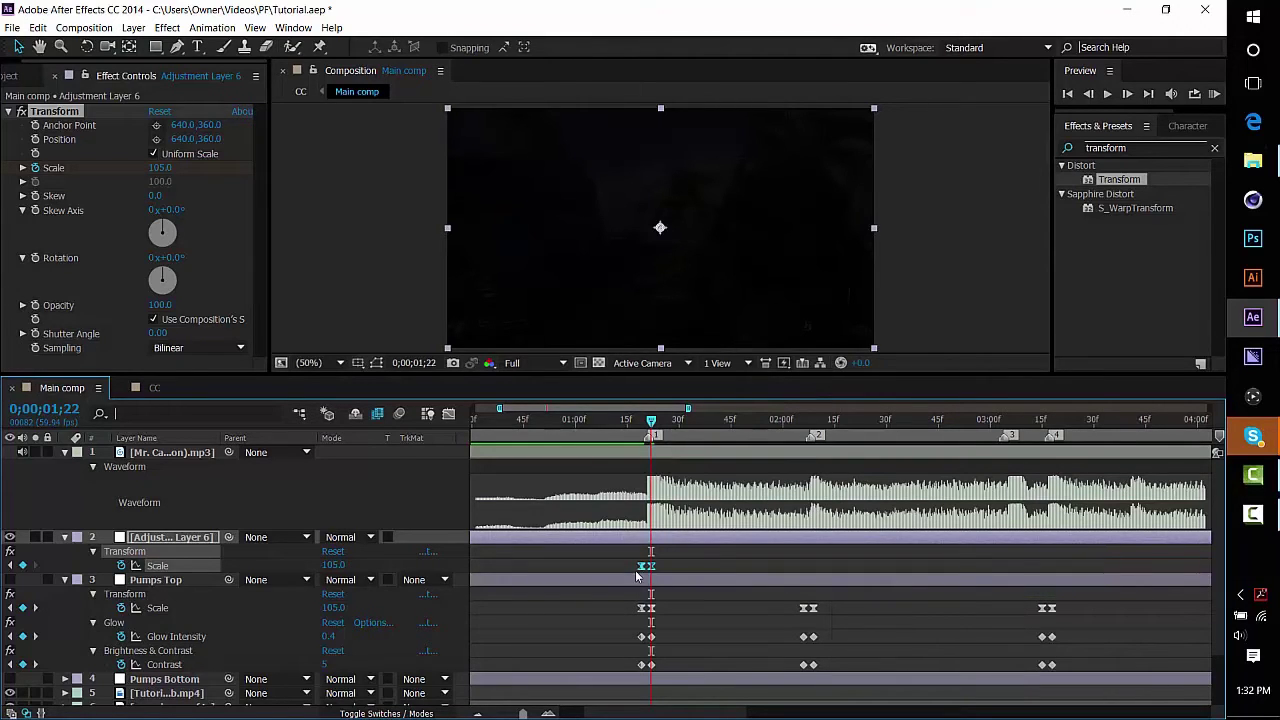
Step: Apply the Stylize Glow effect to Adjustment Layer 6, with the playhead back at 0;00;01;19
{"action": "left_click_drag", "start_coordinate": [652, 423], "coordinate": [641, 421]}
{"action": "left_click", "coordinate": [697, 577]}
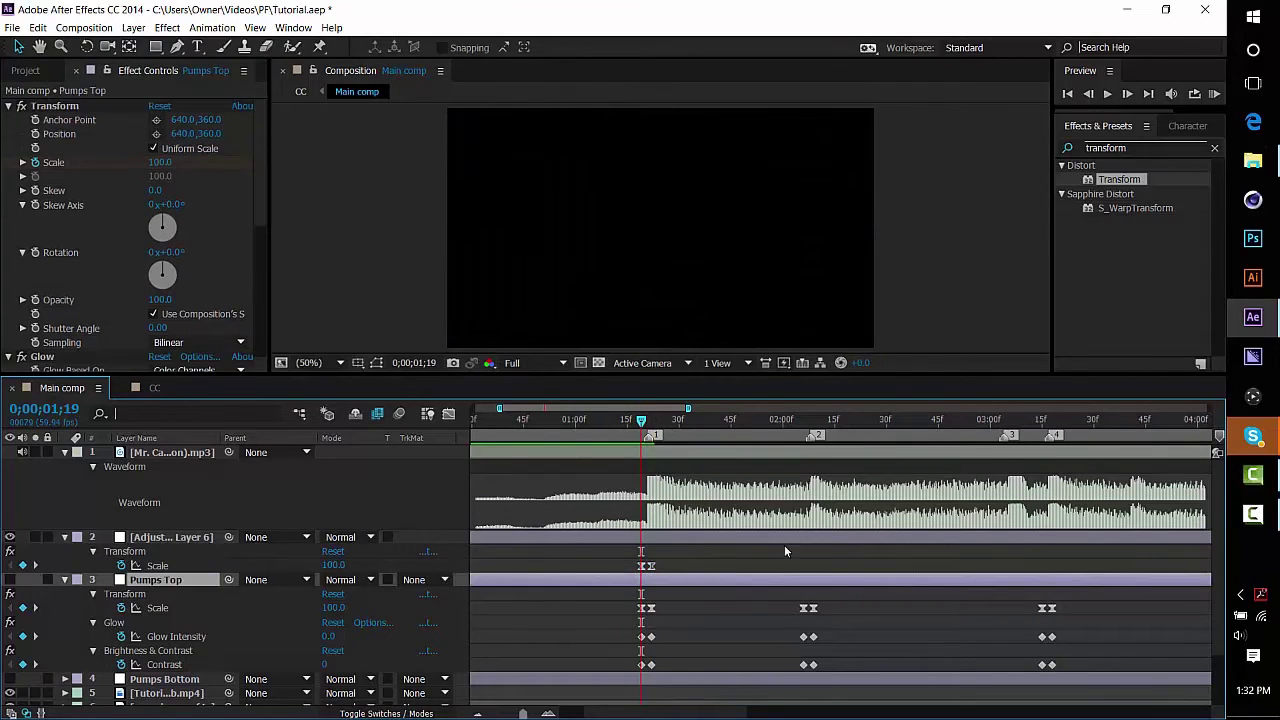
{"action": "left_click", "coordinate": [712, 541]}
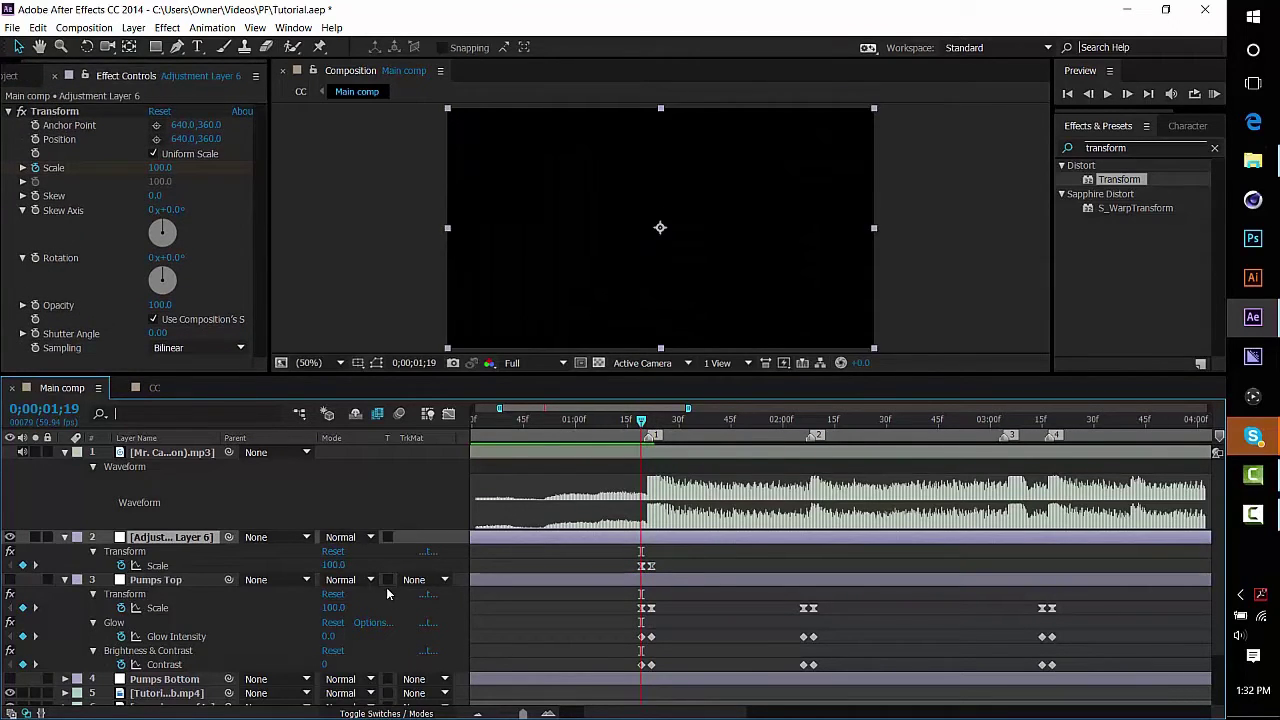
{"action": "left_click", "coordinate": [1122, 147]}
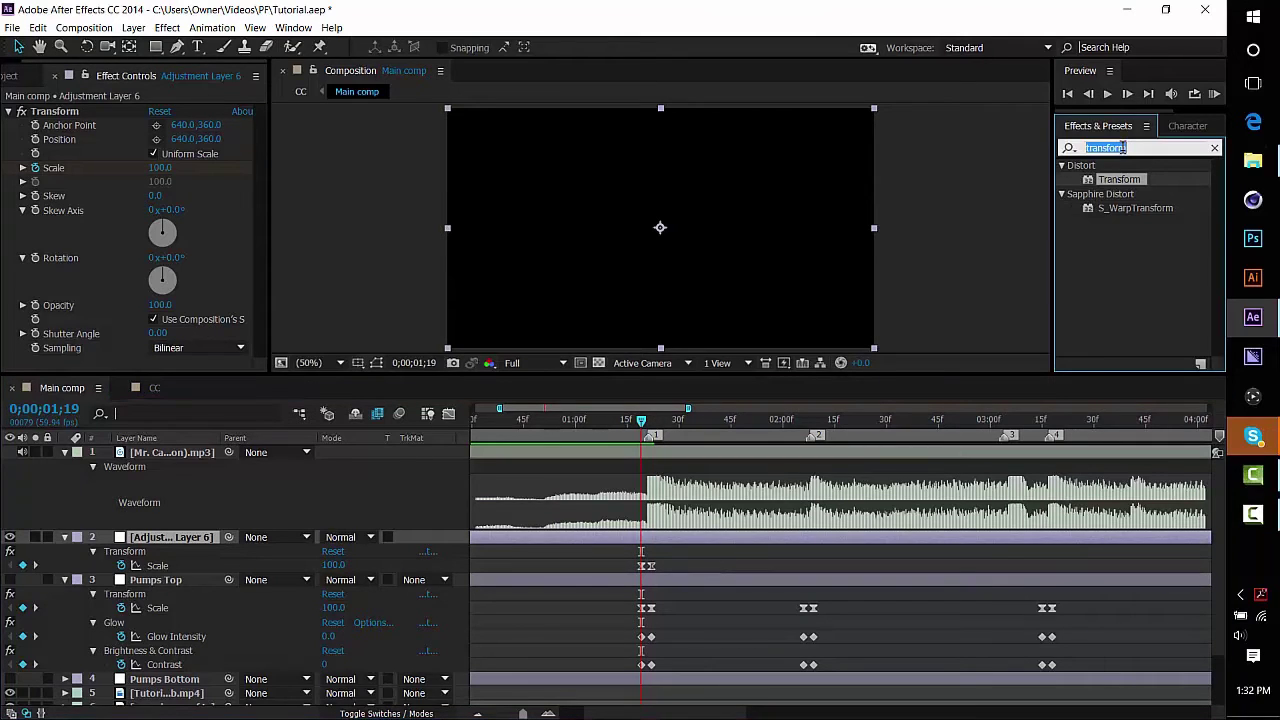
{"action": "type", "text": "glow"}
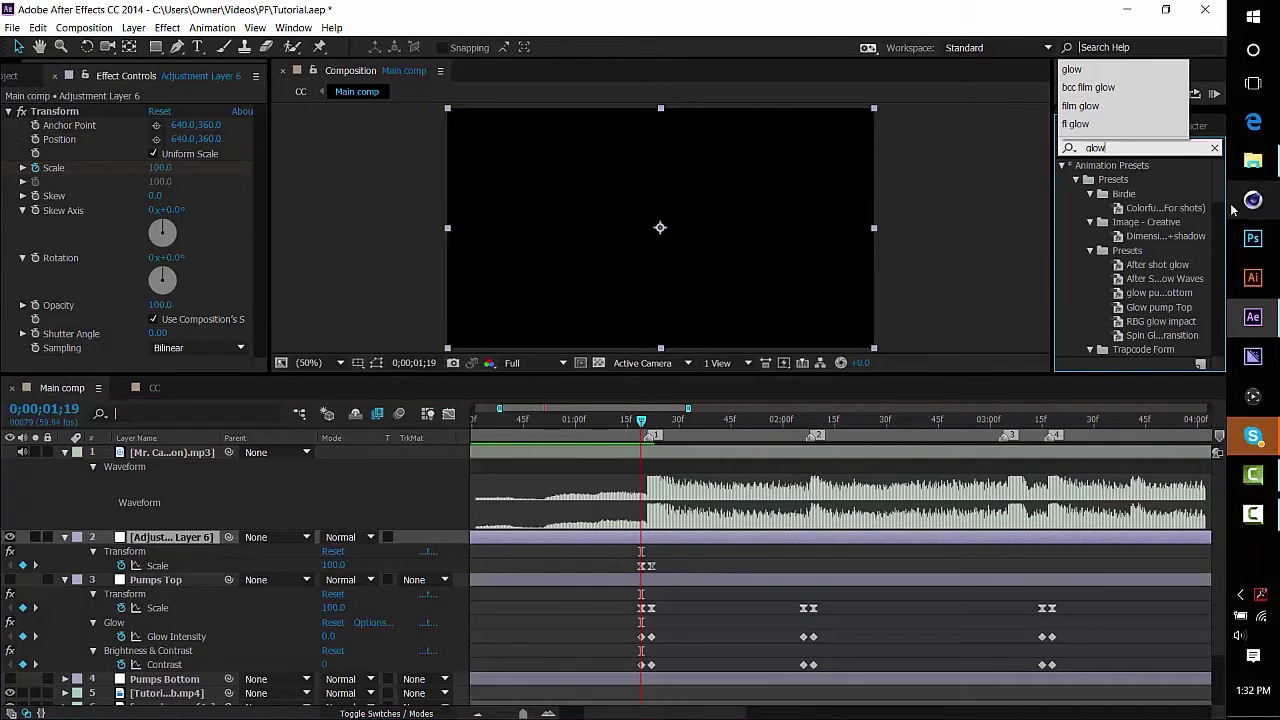
{"action": "left_click_drag", "start_coordinate": [1219, 197], "coordinate": [1252, 352]}
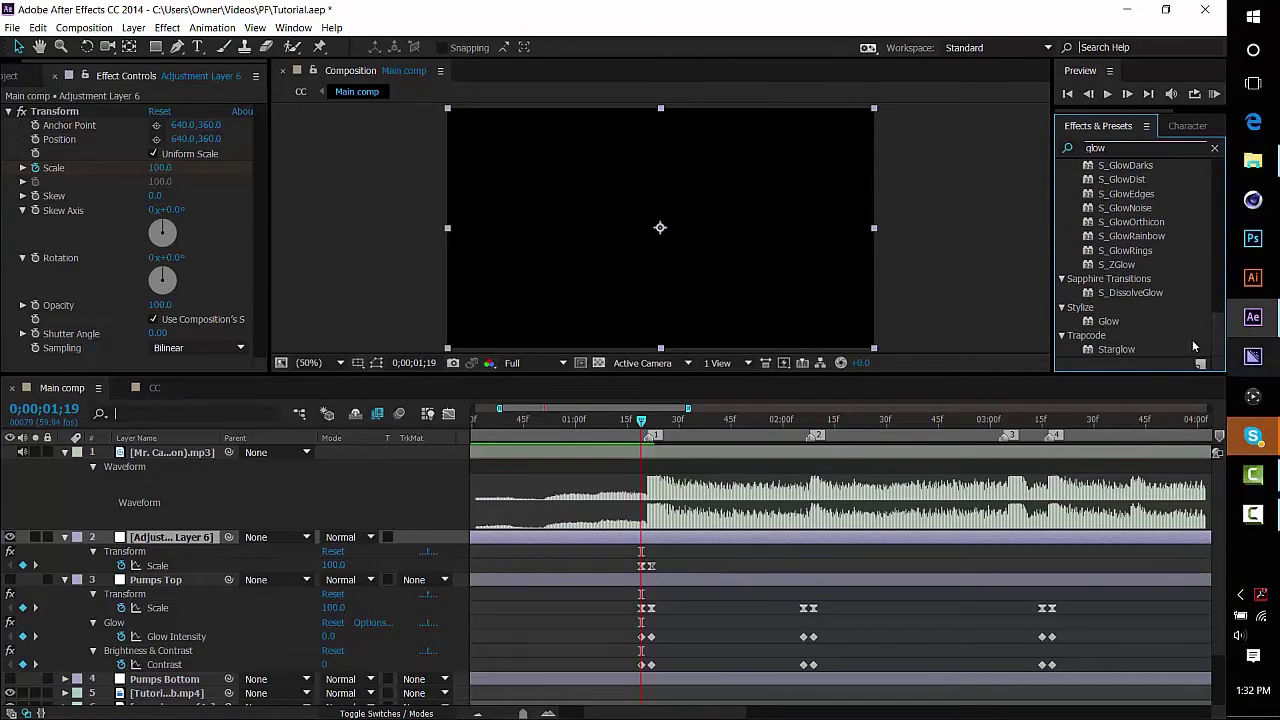
{"action": "left_click", "coordinate": [1107, 323]}
{"action": "left_click_drag", "start_coordinate": [1104, 329], "coordinate": [659, 534]}
{"action": "left_click_drag", "start_coordinate": [261, 238], "coordinate": [581, 540]}
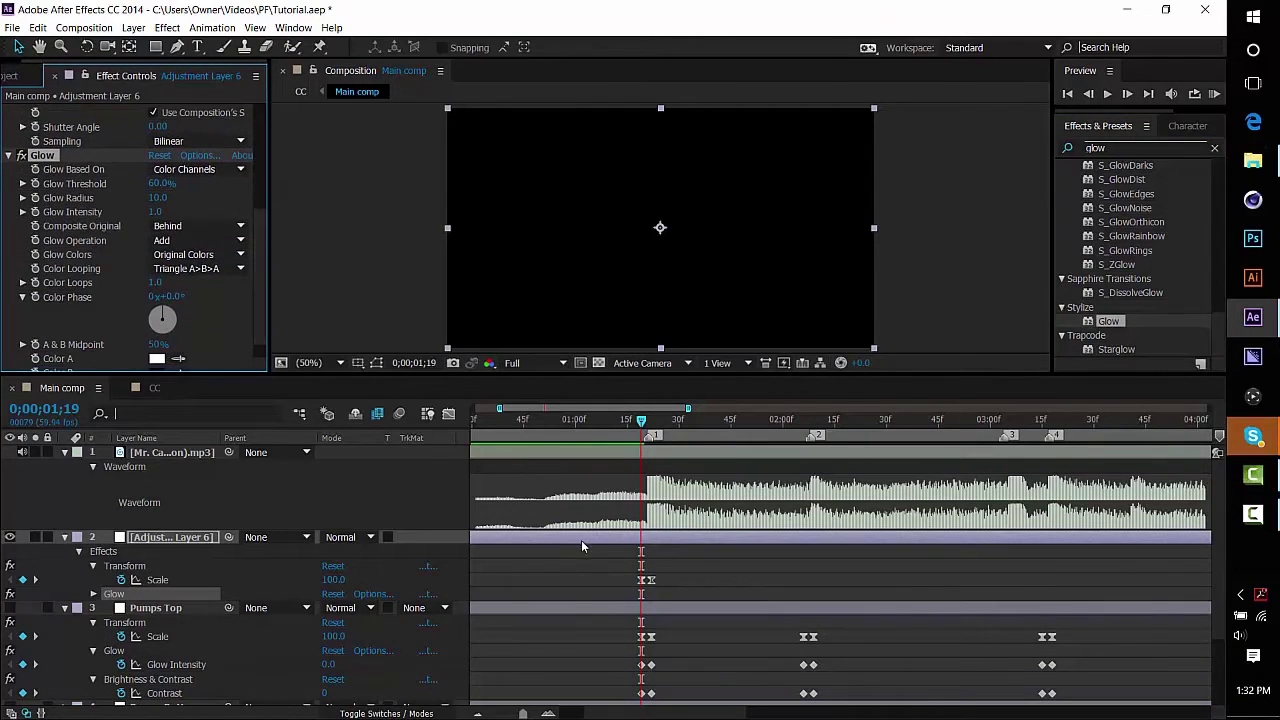
Step: Check the Glow settings on Pumps Top and keyframe Adjustment Layer 6's Glow Intensity at 0 at 0;00;01;19
{"action": "left_click", "coordinate": [594, 608]}
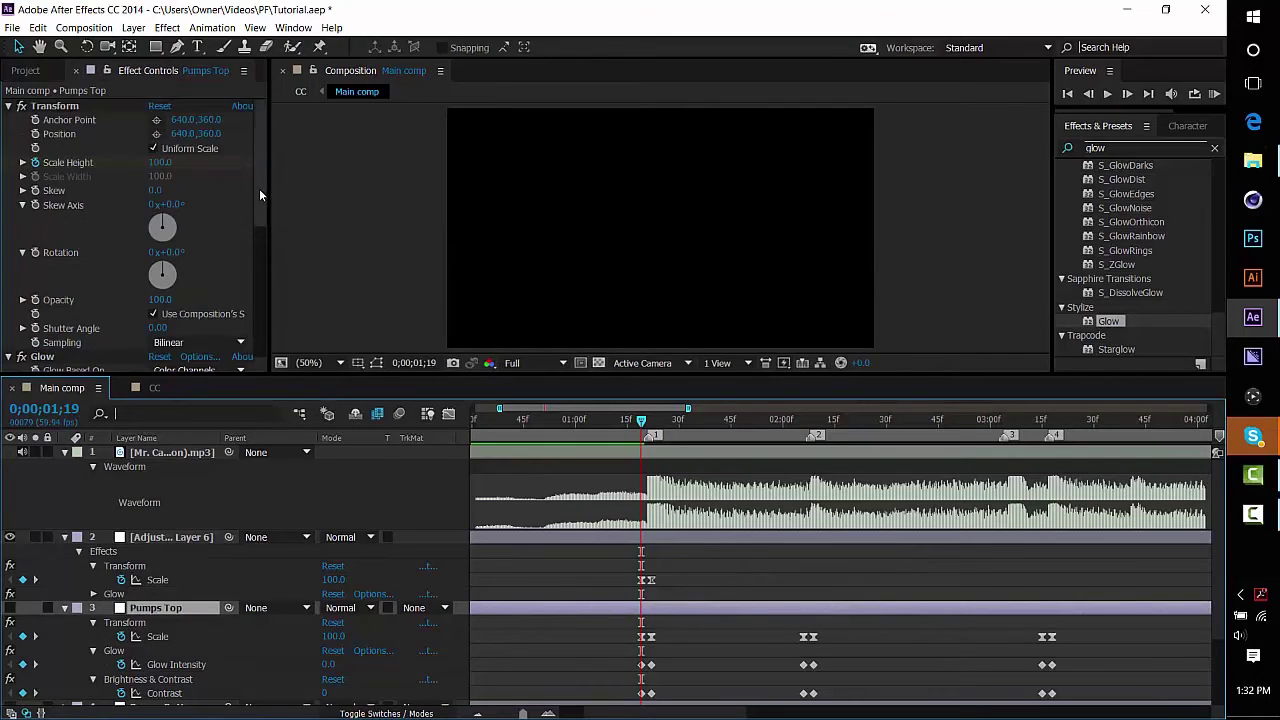
{"action": "left_click_drag", "start_coordinate": [259, 188], "coordinate": [280, 292]}
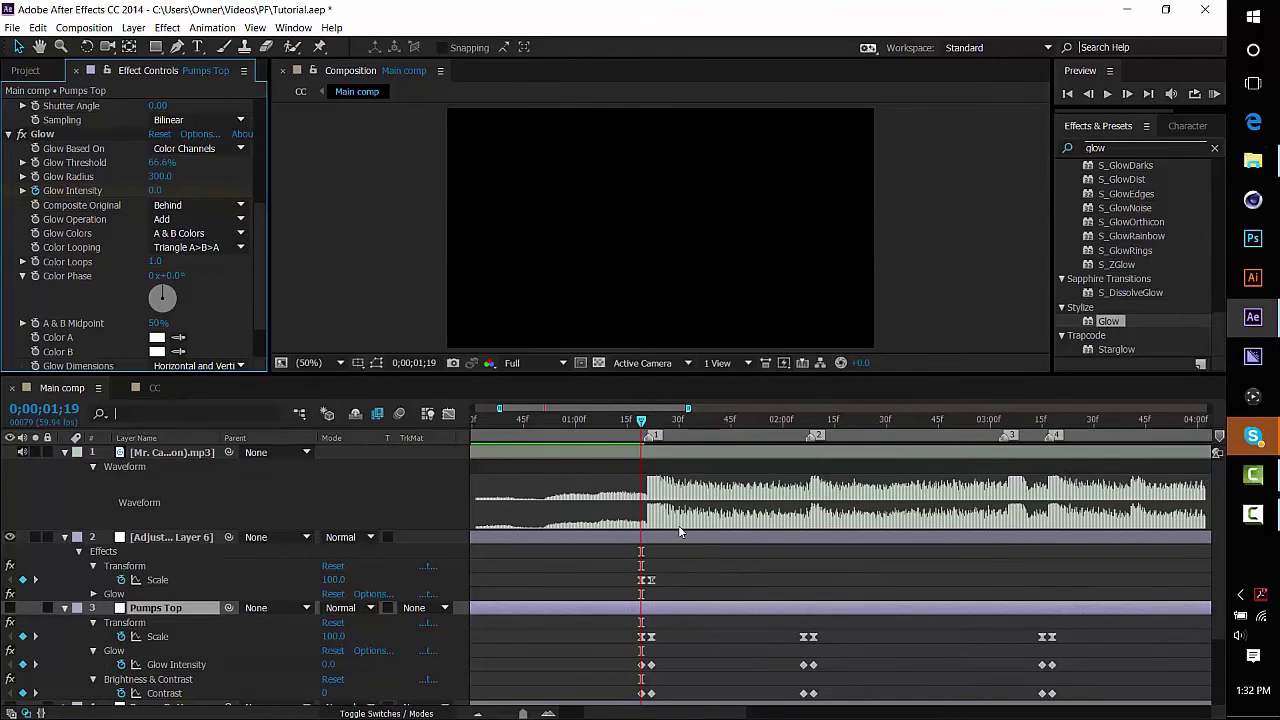
{"action": "left_click", "coordinate": [648, 580]}
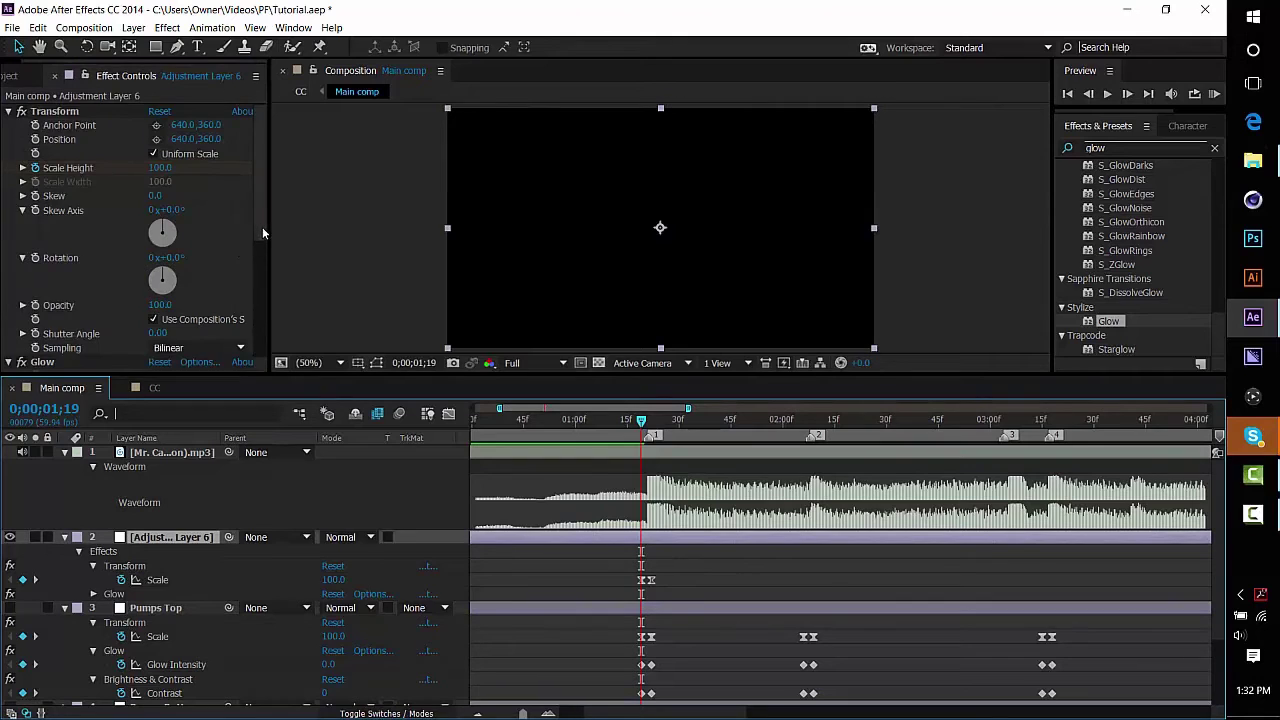
{"action": "left_click_drag", "start_coordinate": [262, 229], "coordinate": [262, 318]}
{"action": "left_click", "coordinate": [35, 248]}
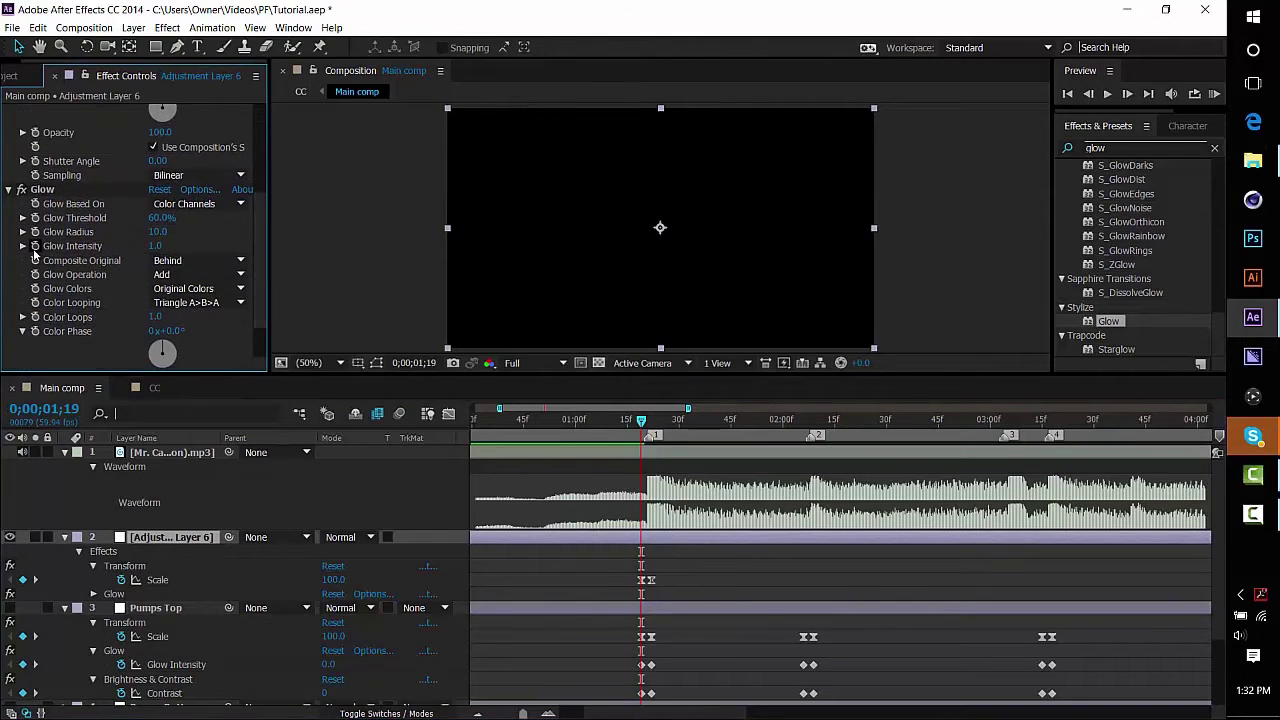
{"action": "left_click", "coordinate": [155, 246]}
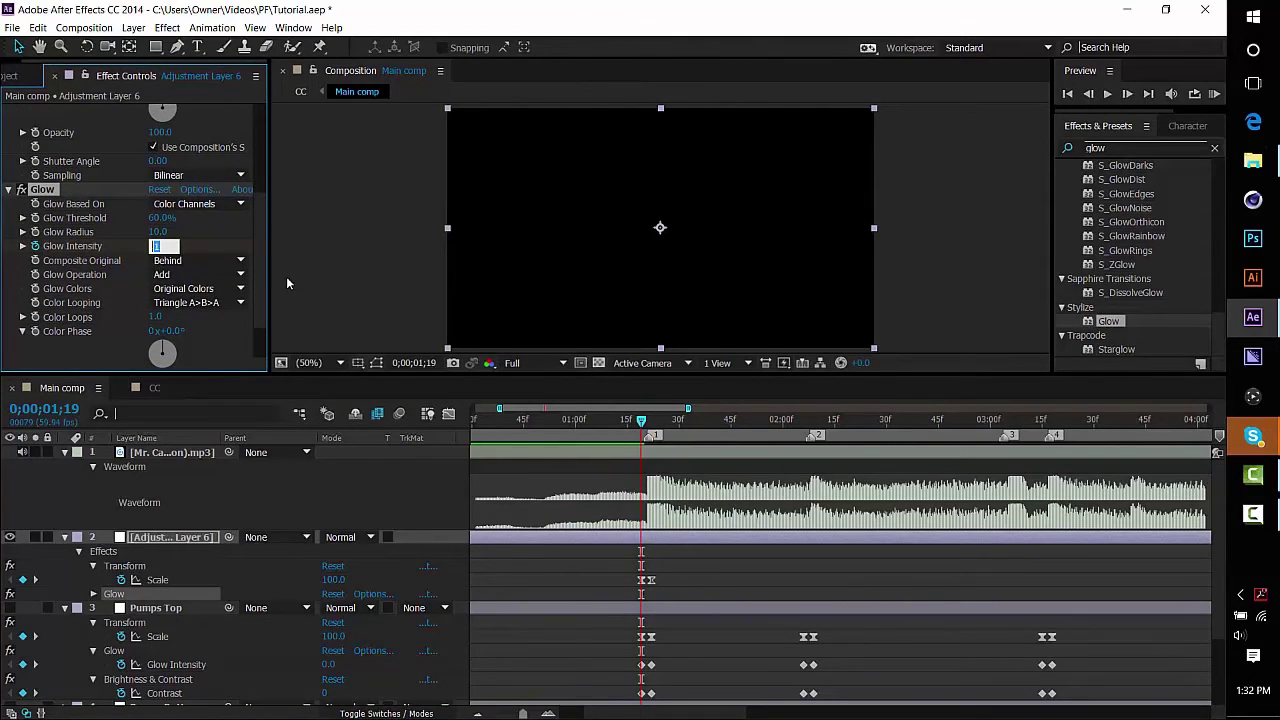
{"action": "type", "text": "0"}
{"action": "key", "text": "Return"}
{"action": "scroll", "coordinate": [704, 615], "scroll_direction": "down", "scroll_amount": 1}
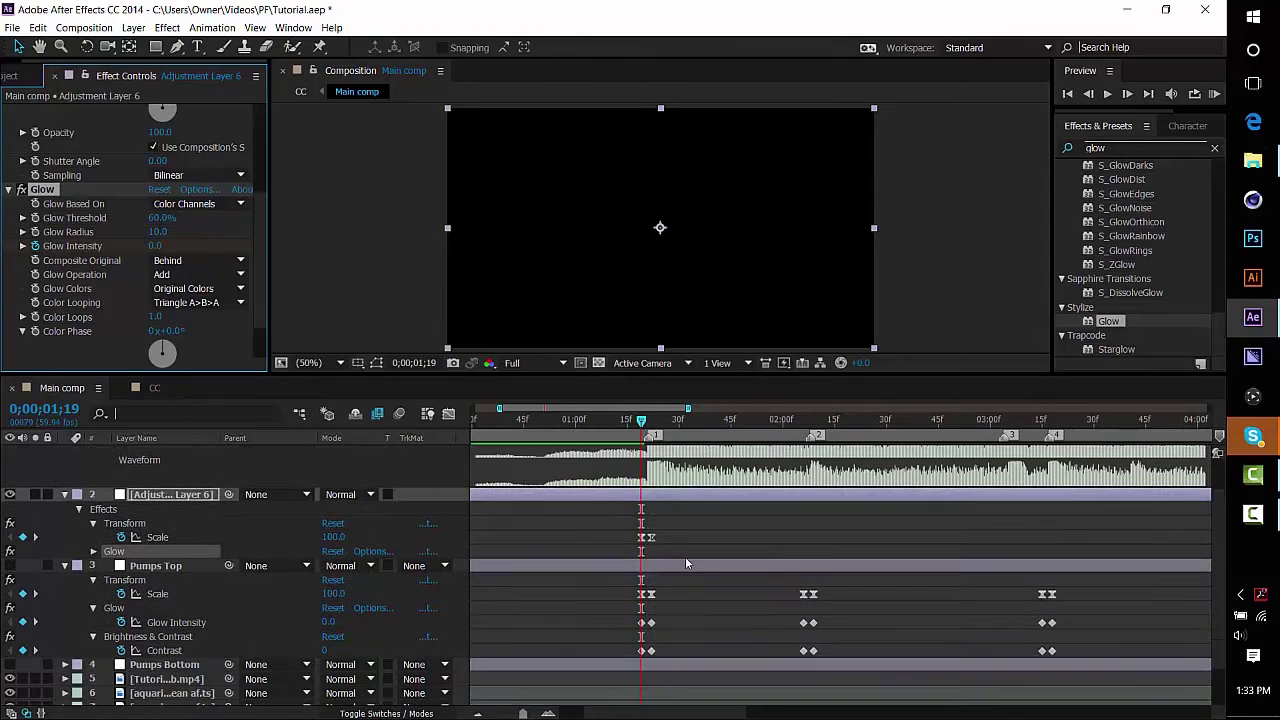
Step: Reveal the adjustment layer's keyframed properties and keyframe Glow Intensity at 0.4 at 0;00;01;22
{"action": "mouse_move", "coordinate": [641, 420]}
{"action": "left_mouse_down"}
{"action": "mouse_move", "coordinate": [657, 426]}
{"action": "mouse_move", "coordinate": [642, 428]}
{"action": "left_mouse_up"}
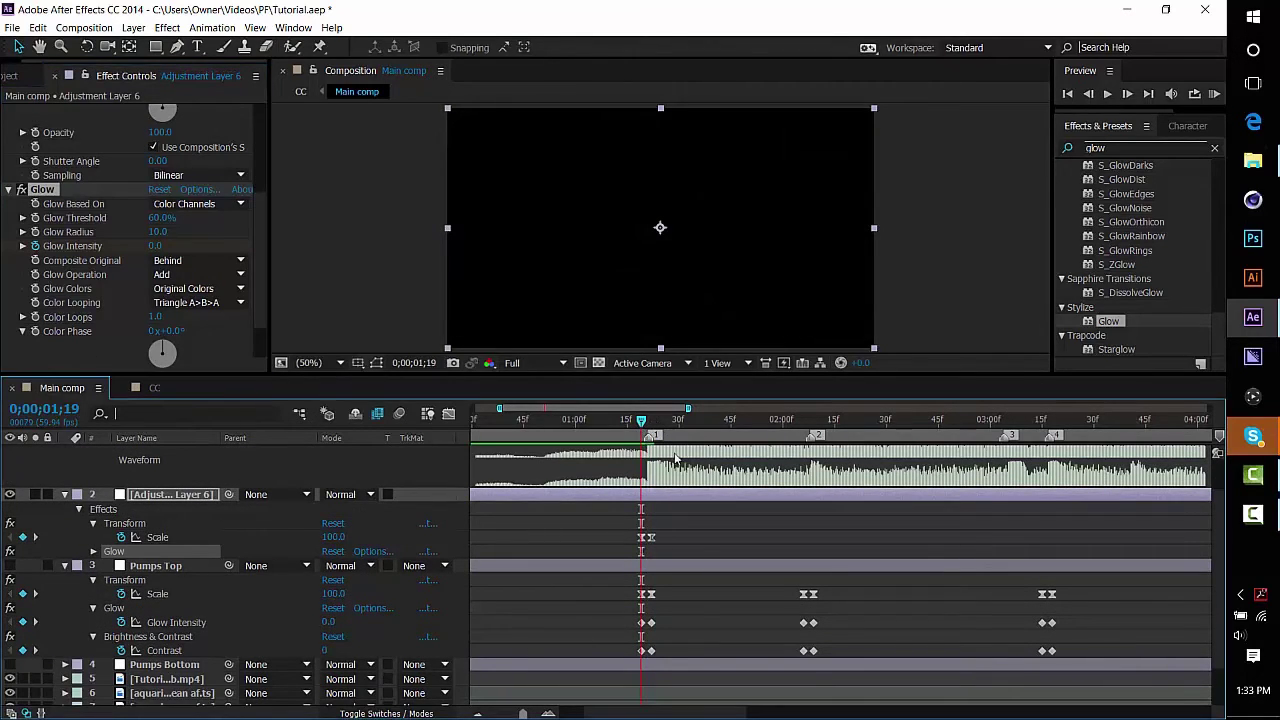
{"action": "key", "text": "u"}
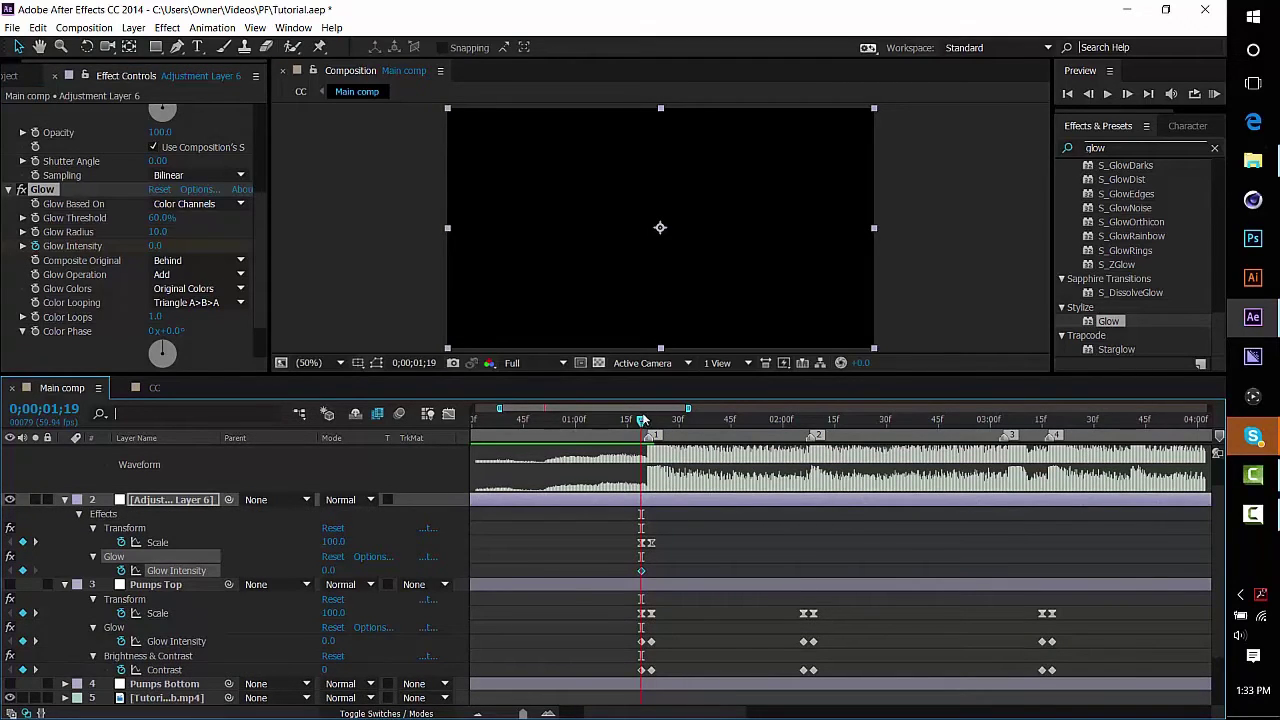
{"action": "left_click_drag", "start_coordinate": [643, 420], "coordinate": [652, 421]}
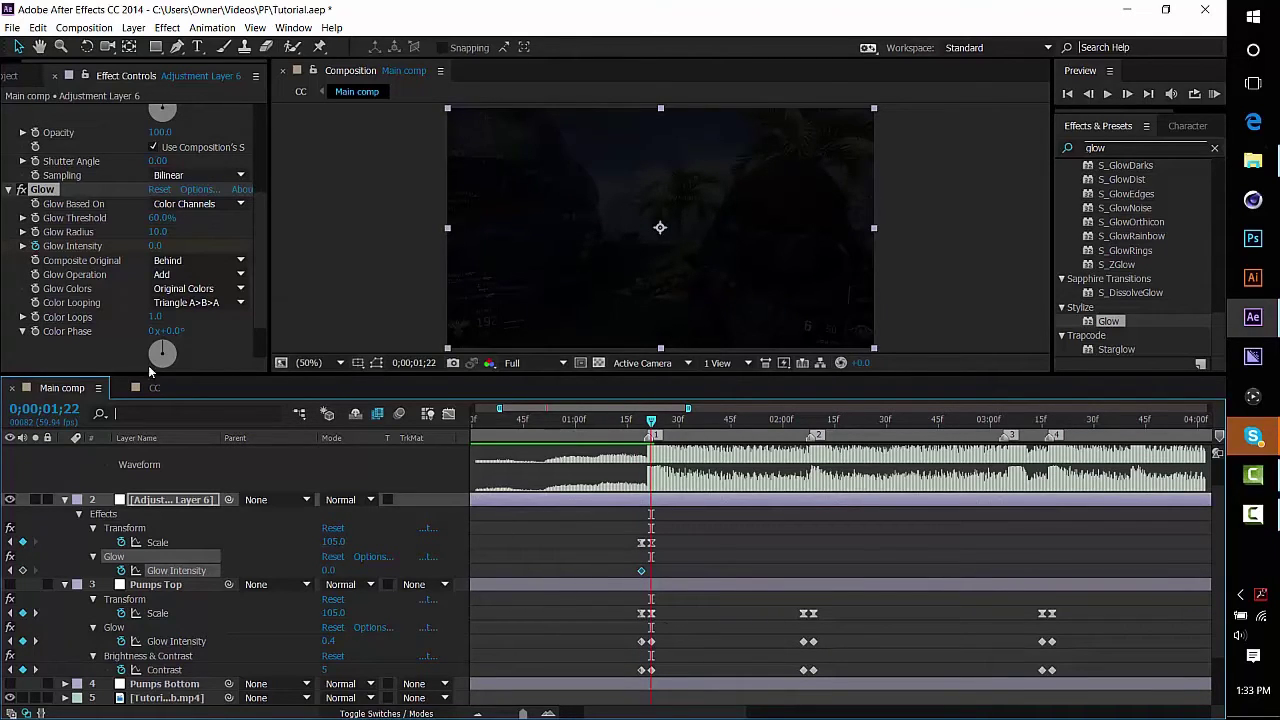
{"action": "left_click", "coordinate": [156, 246]}
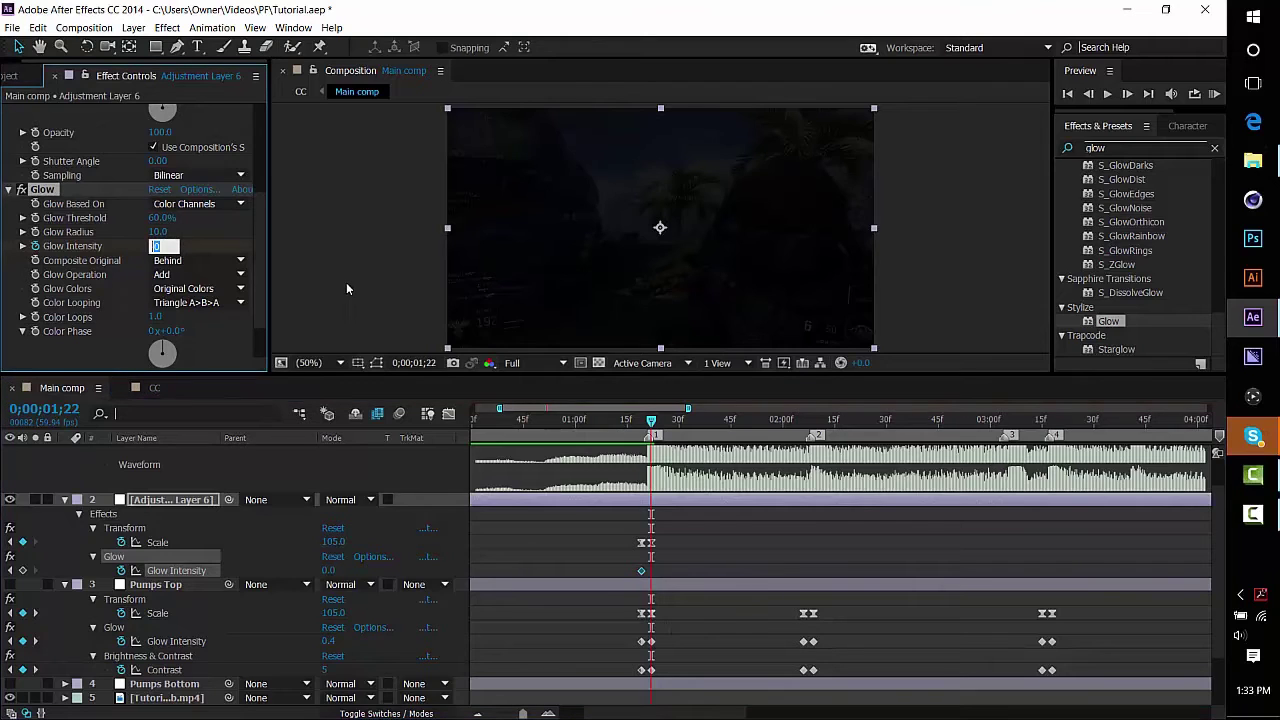
{"action": "type", "text": "0.4"}
{"action": "key", "text": "Return"}
Step: Apply the Color Correction Brightness & Contrast effect to Adjustment Layer 6 and keyframe Contrast at 0 at 0;00;01;19
{"action": "left_click_drag", "start_coordinate": [650, 423], "coordinate": [641, 423]}
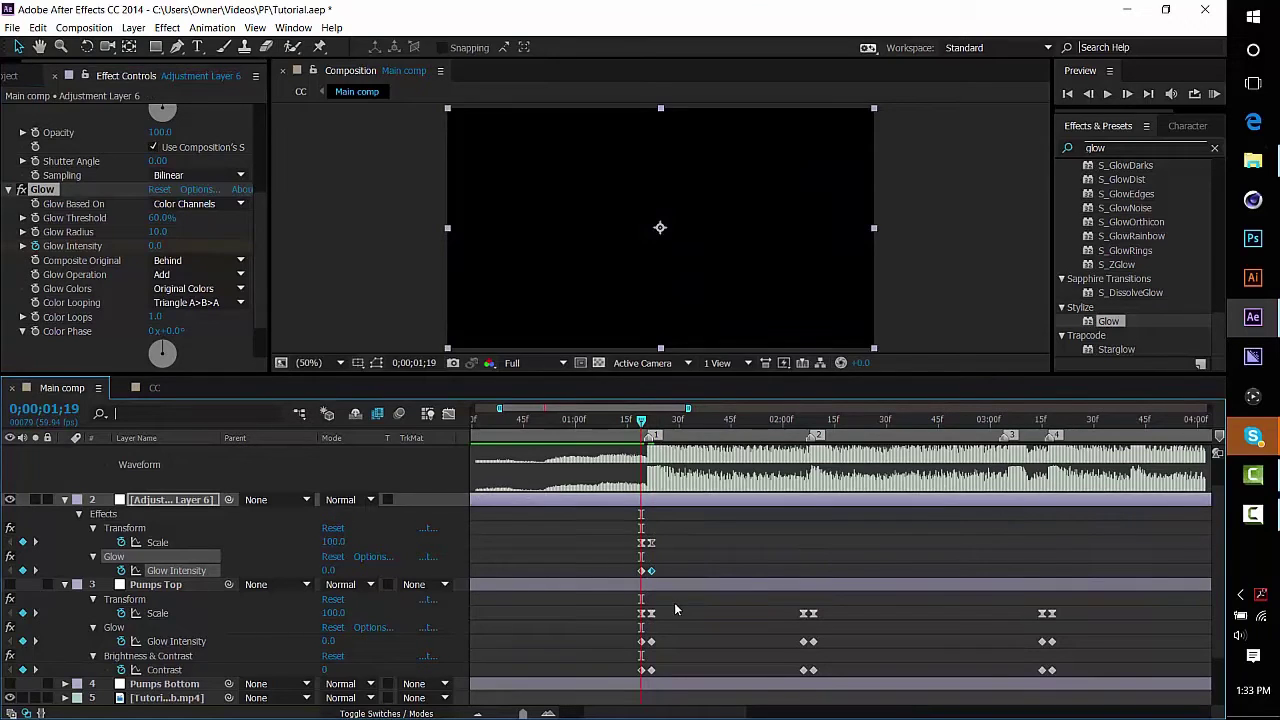
{"action": "left_click", "coordinate": [1122, 148]}
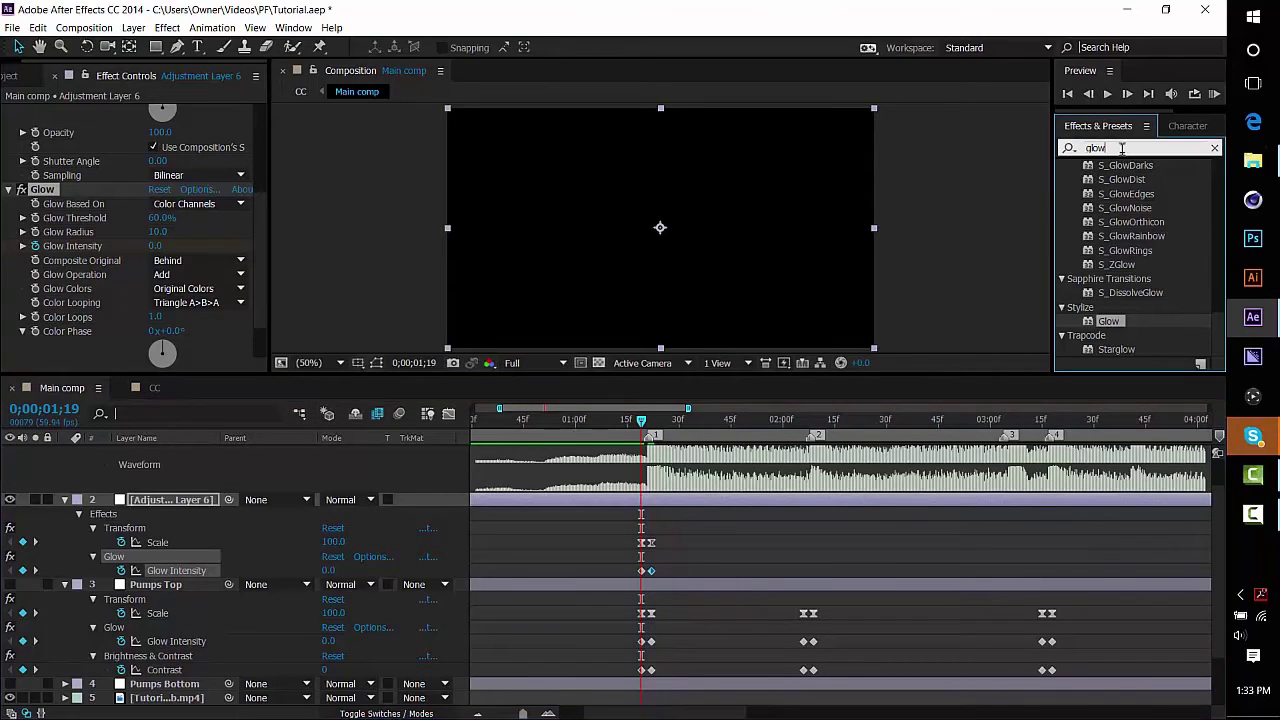
{"action": "double_click", "coordinate": [1122, 148]}
{"action": "type", "text": "brightness"}
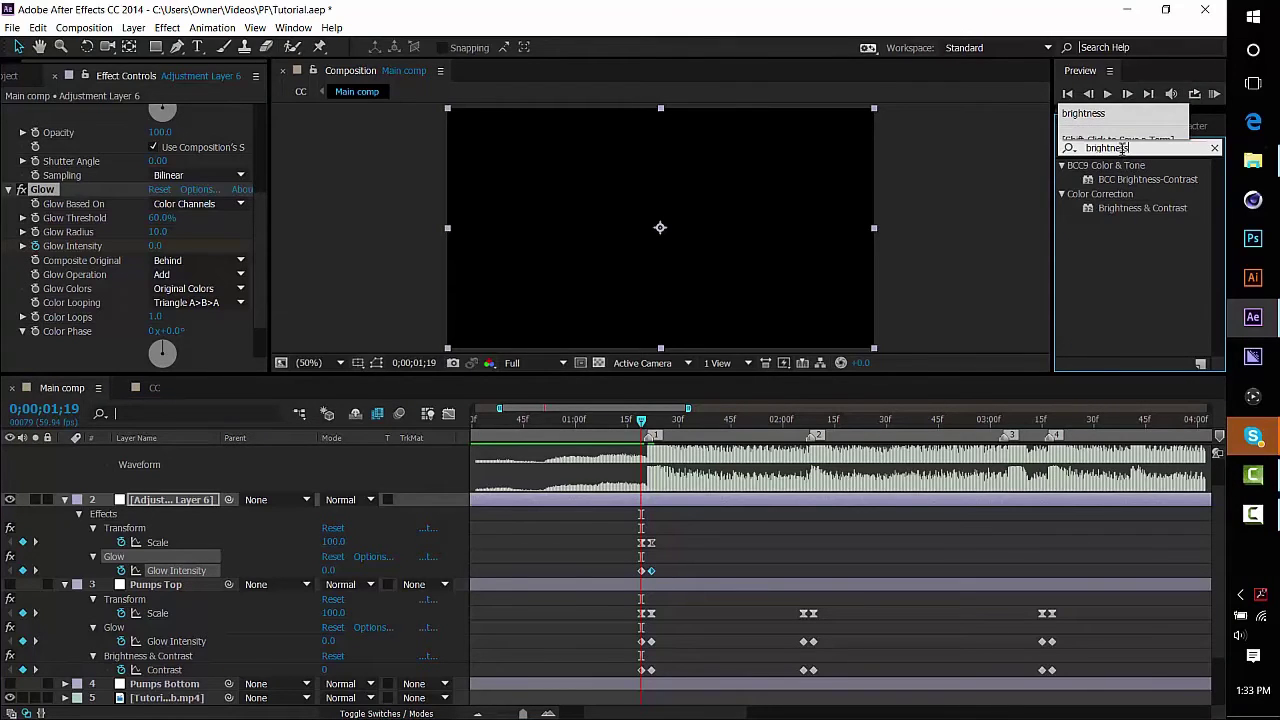
{"action": "left_click_drag", "start_coordinate": [1152, 207], "coordinate": [630, 512]}
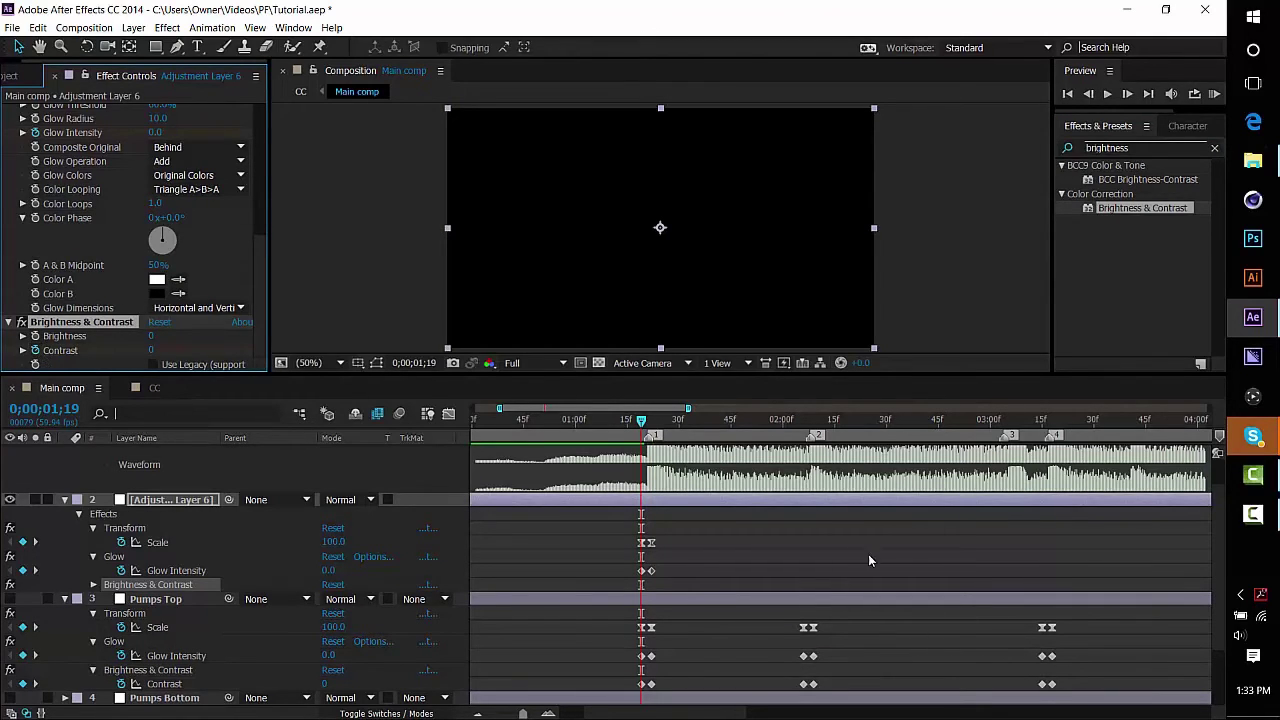
Step: Keyframe Contrast at 5 at 0;00;01;22 and reveal all of the adjustment layer's keyframed properties
{"action": "left_click_drag", "start_coordinate": [641, 421], "coordinate": [651, 421]}
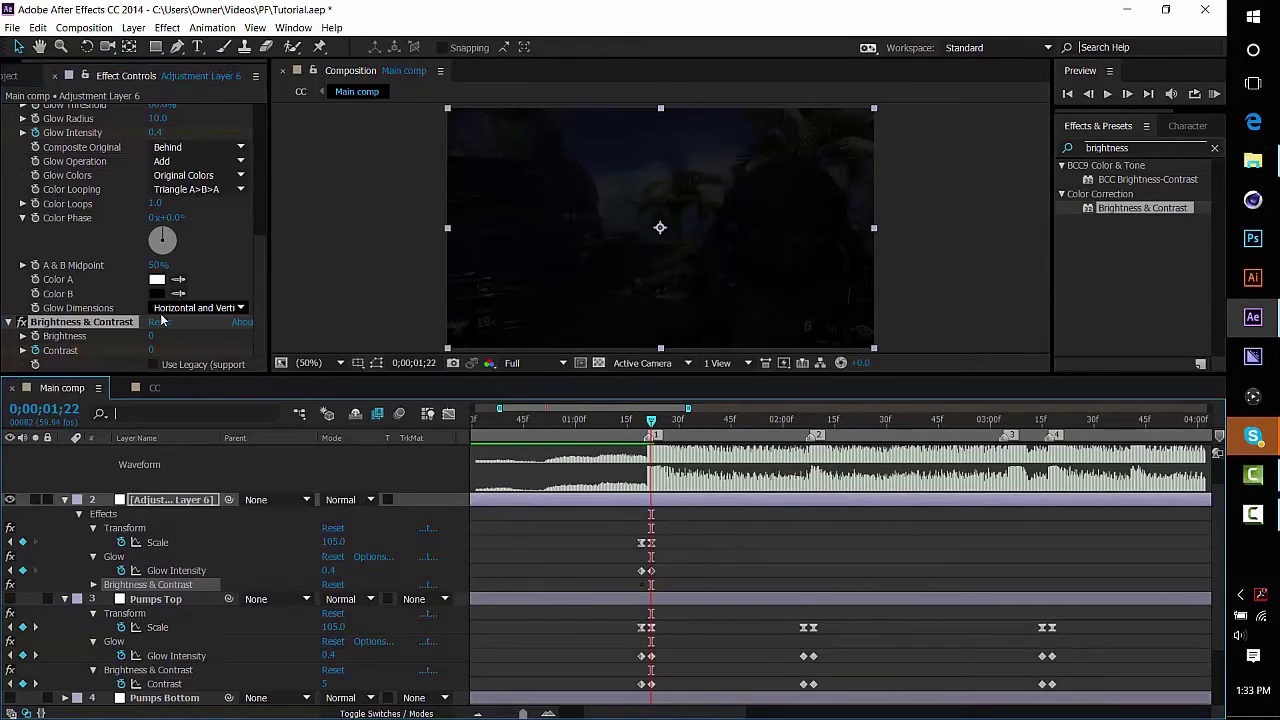
{"action": "left_click", "coordinate": [156, 350]}
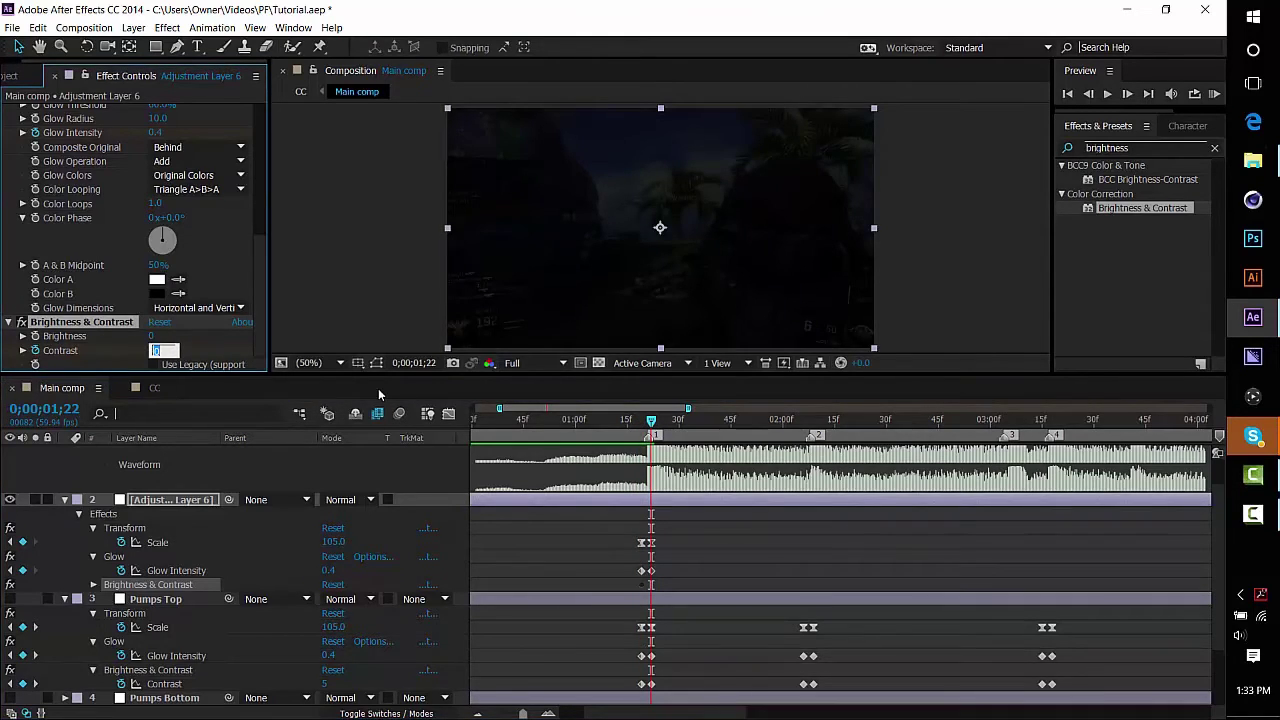
{"action": "type", "text": "5"}
{"action": "key", "text": "Return"}
{"action": "left_click", "coordinate": [664, 504]}
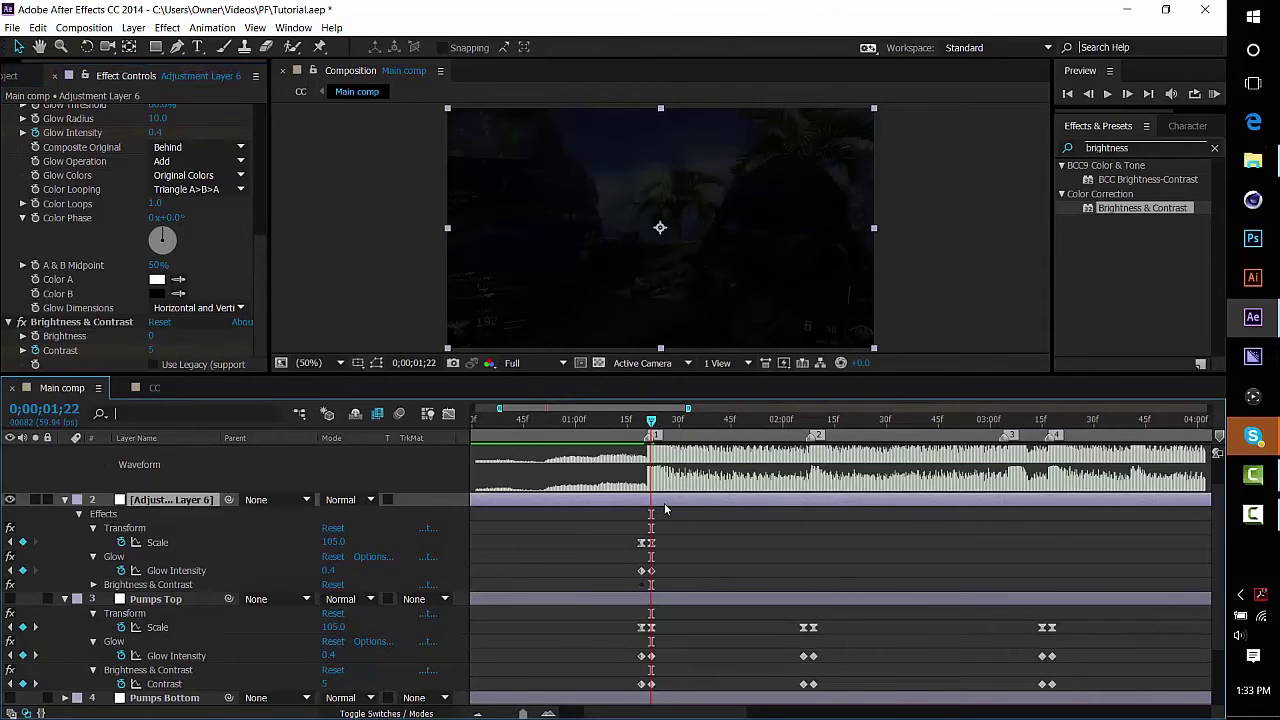
{"action": "key", "text": "u"}
{"action": "key", "text": "u"}
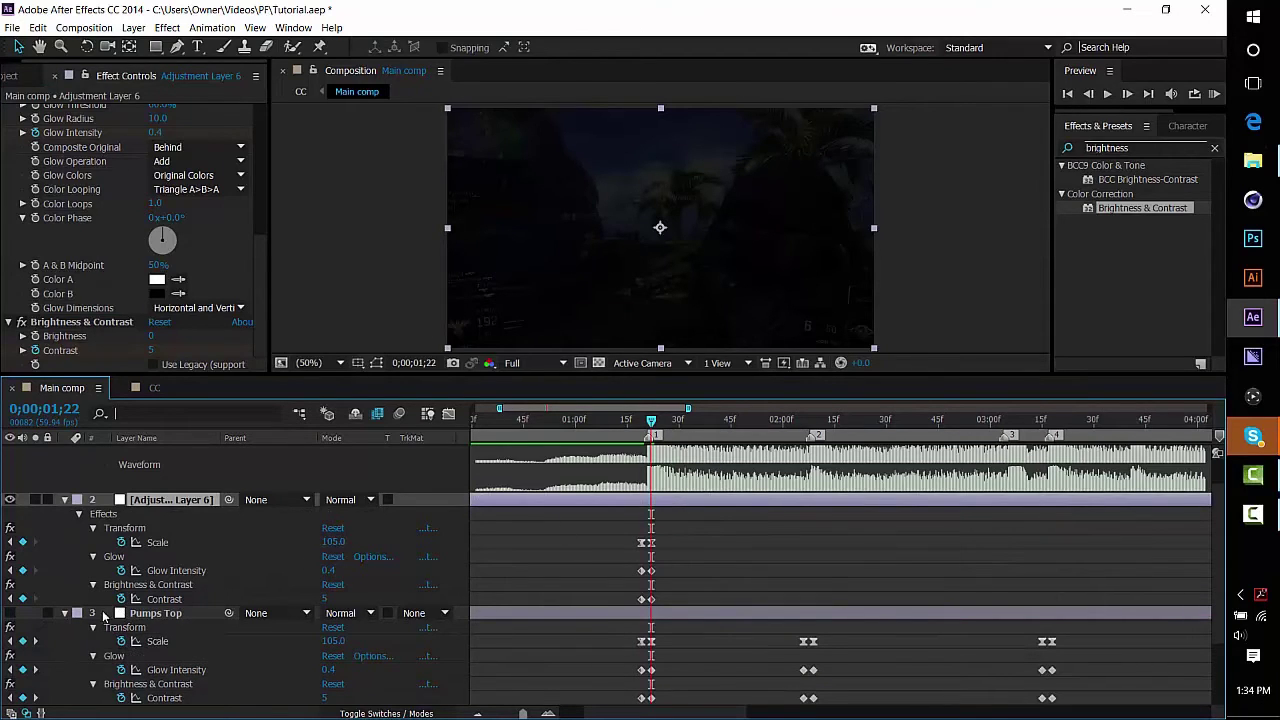
Step: Collapse the Pumps Top layer and review the footage around music markers 1 and 2
{"action": "left_click", "coordinate": [65, 614]}
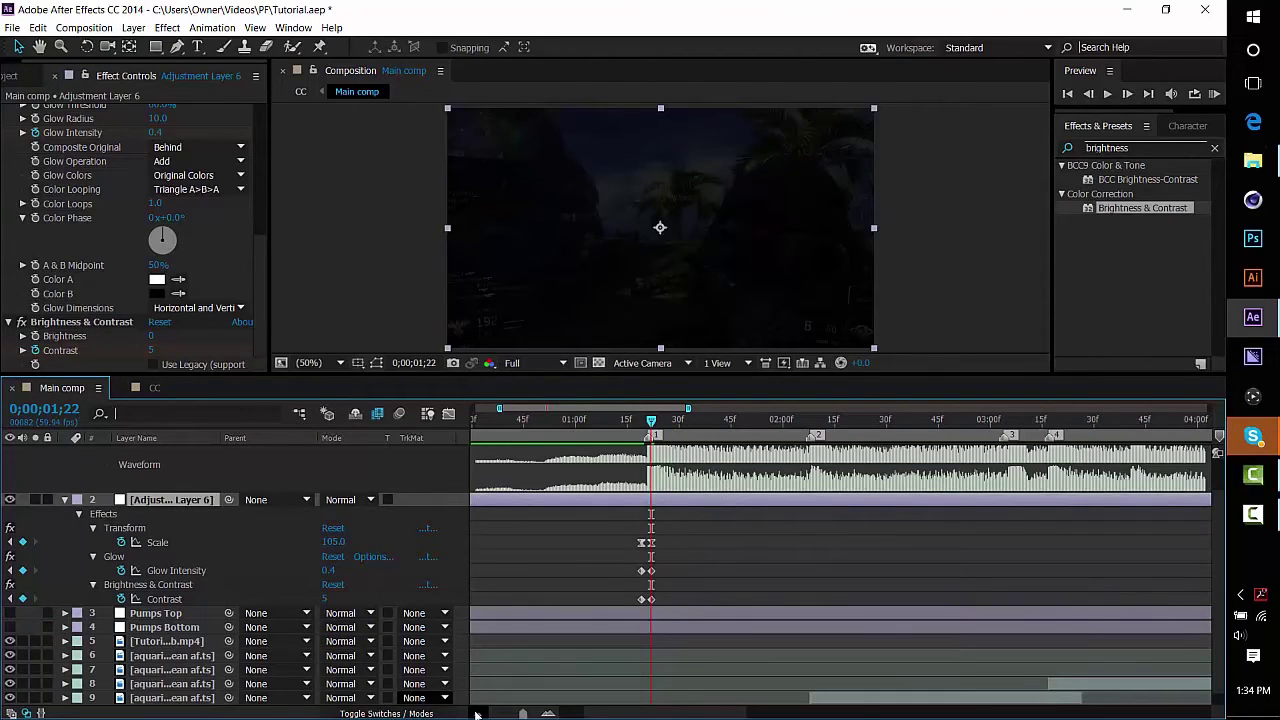
{"action": "left_click", "coordinate": [477, 714]}
{"action": "left_click", "coordinate": [477, 714]}
{"action": "left_click", "coordinate": [558, 422]}
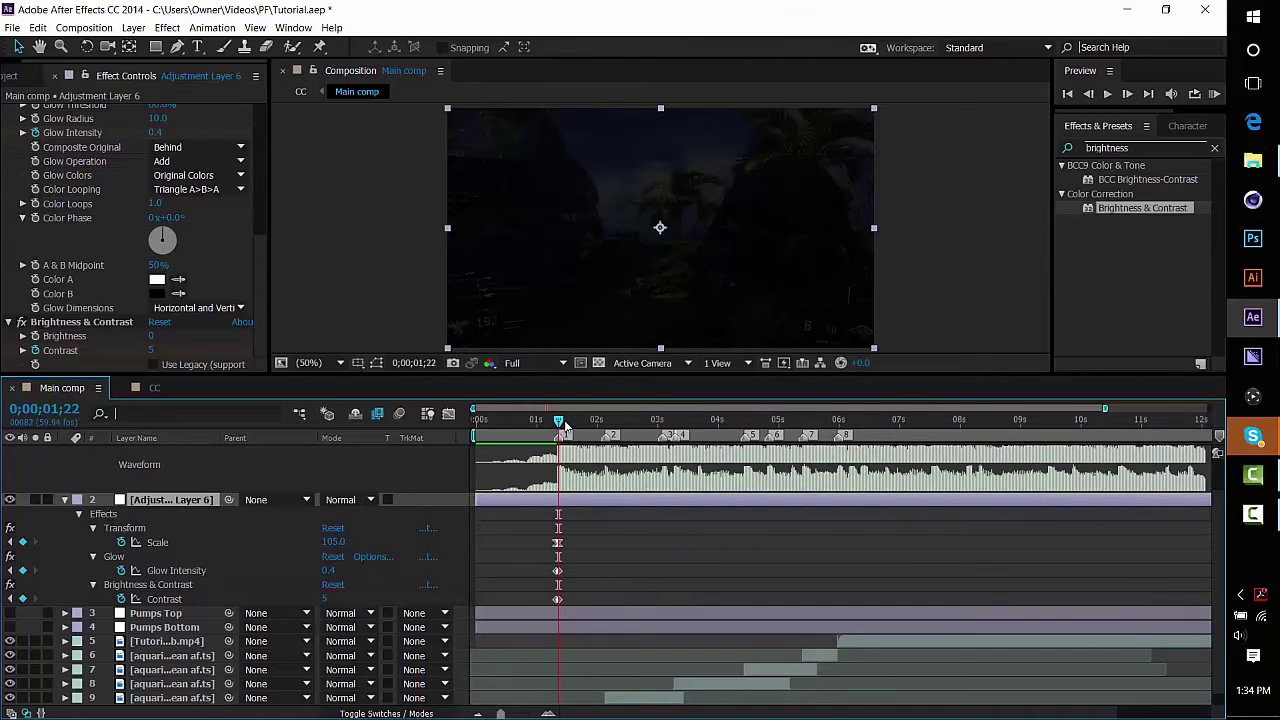
{"action": "left_click_drag", "start_coordinate": [558, 422], "coordinate": [634, 453]}
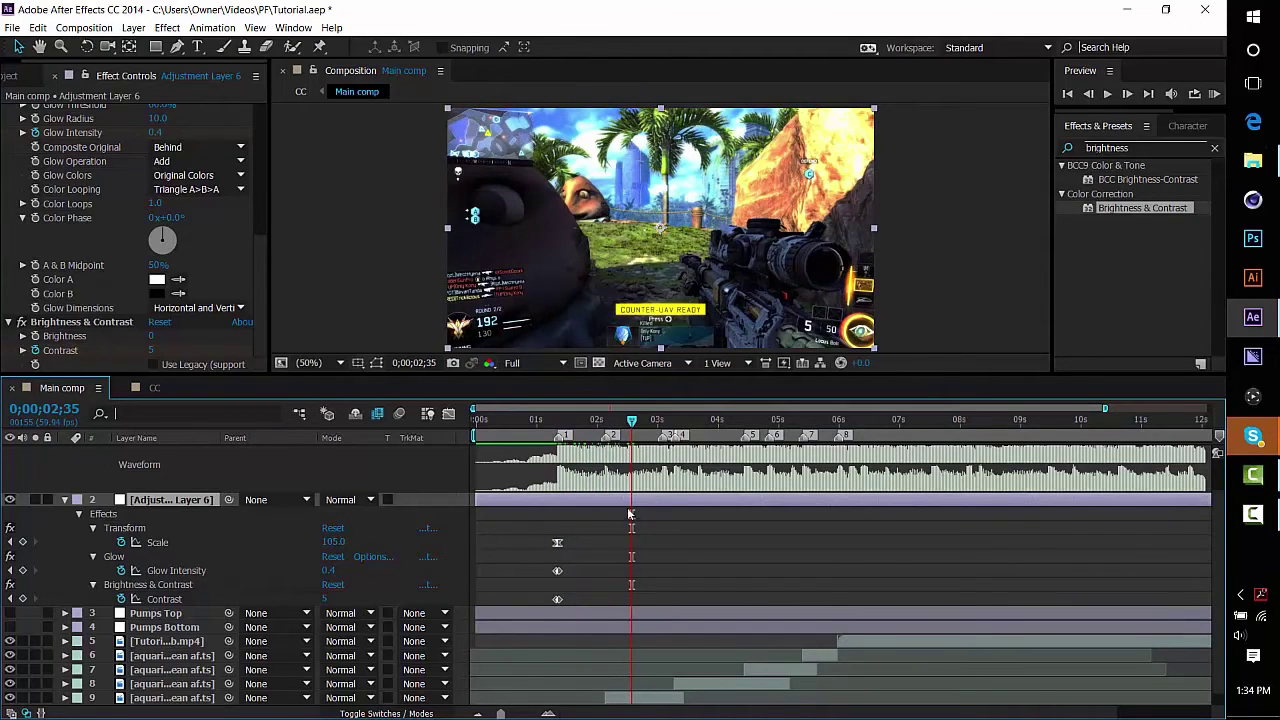
{"action": "left_click", "coordinate": [605, 420]}
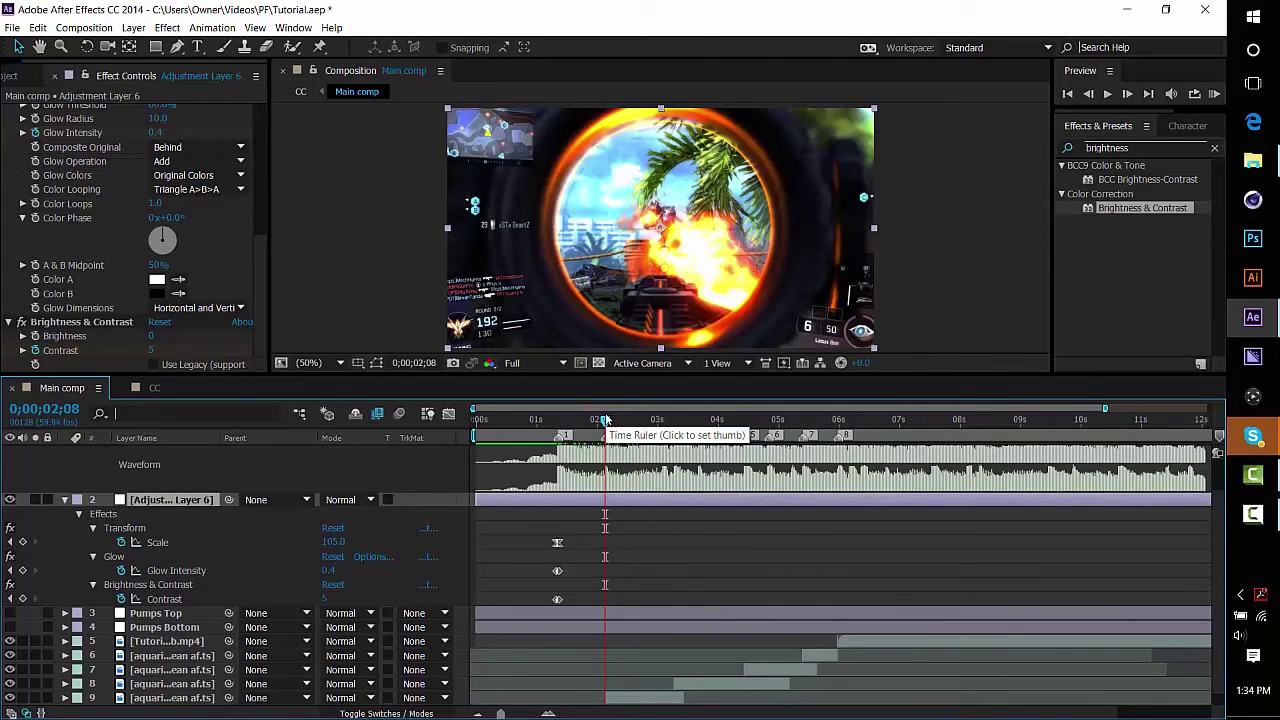
{"action": "left_click_drag", "start_coordinate": [605, 420], "coordinate": [555, 428]}
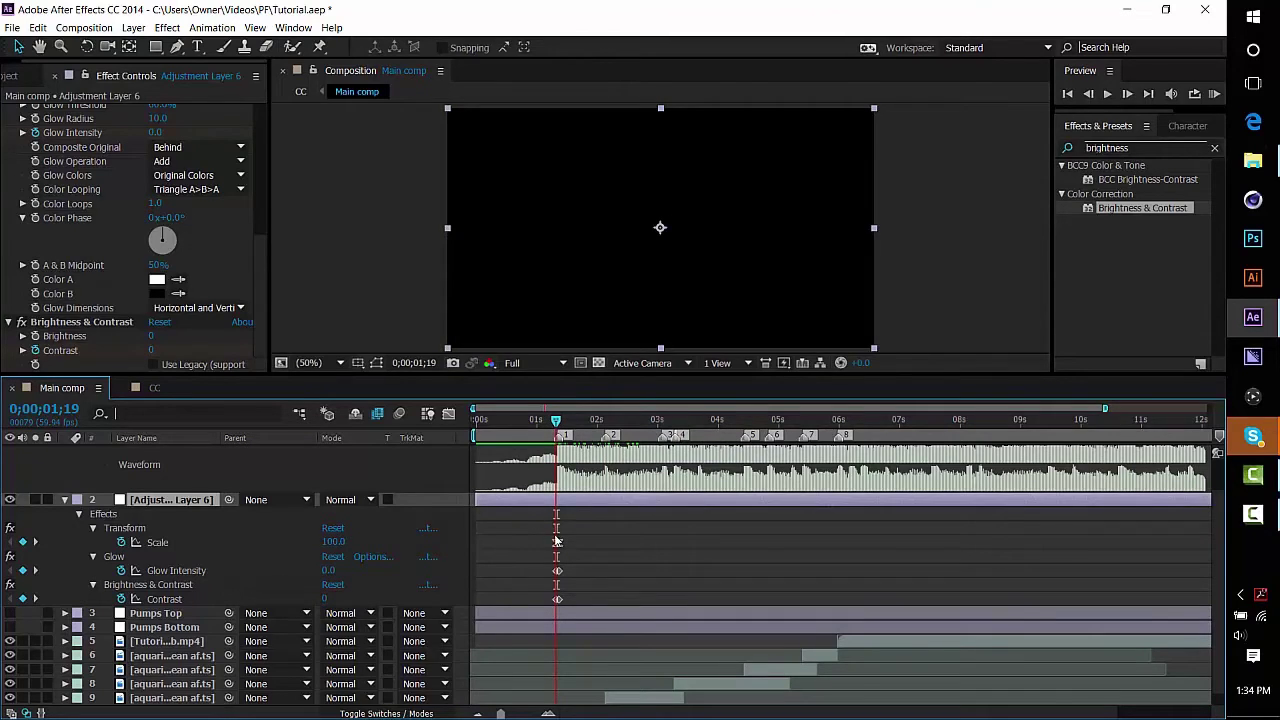
Step: Copy the adjustment layer's Scale, Glow Intensity and Contrast keyframes and paste them at 0;00;02;06, just before marker 2
{"action": "left_click_drag", "start_coordinate": [531, 529], "coordinate": [578, 602]}
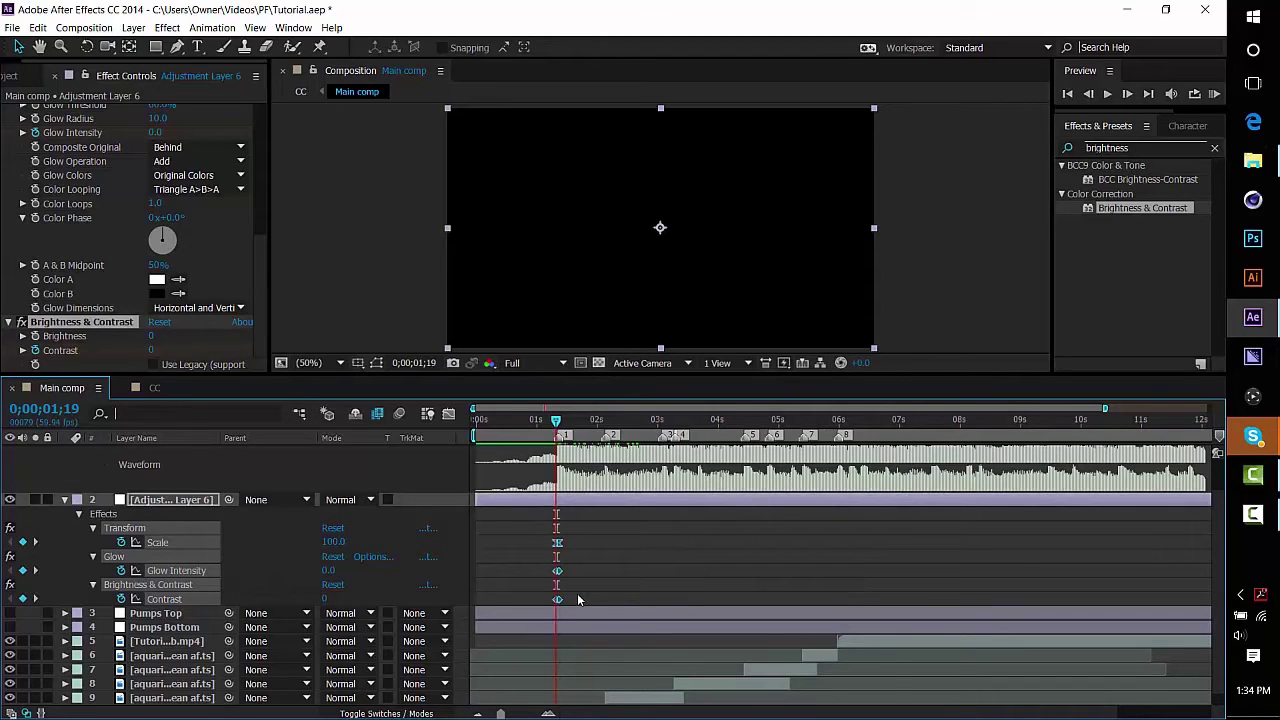
{"action": "key", "text": "space"}
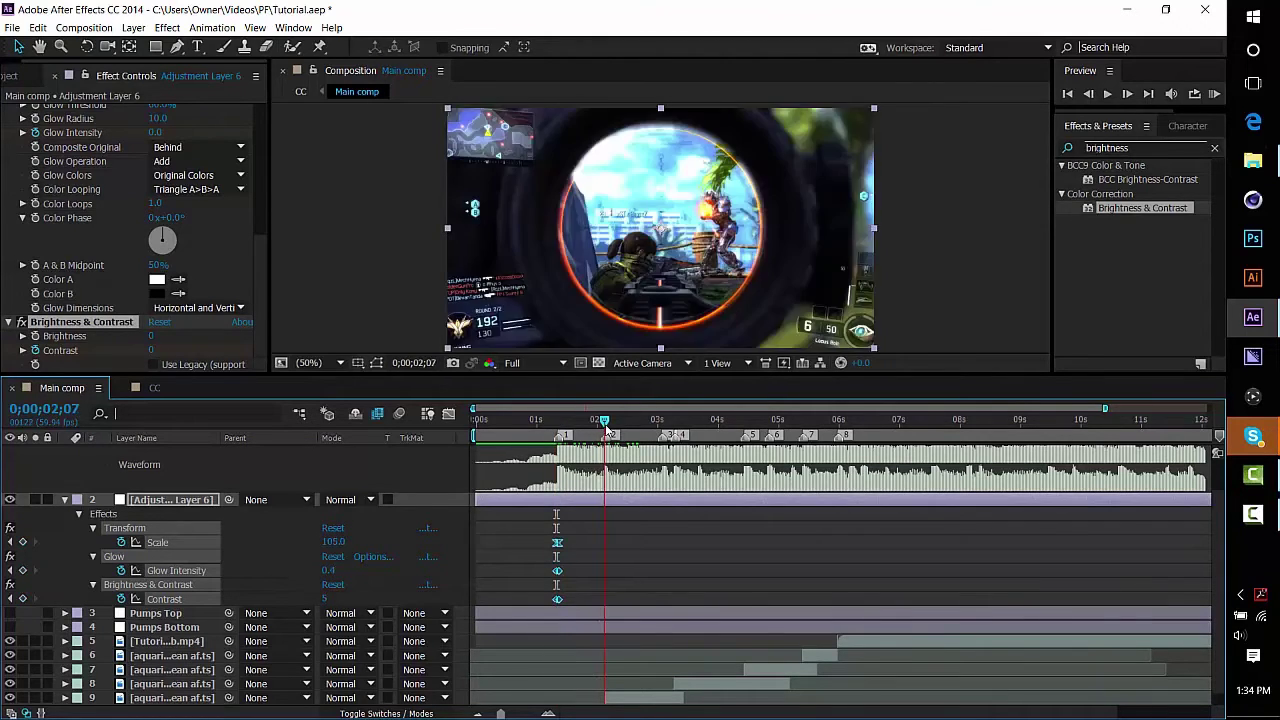
{"action": "left_click", "coordinate": [605, 420]}
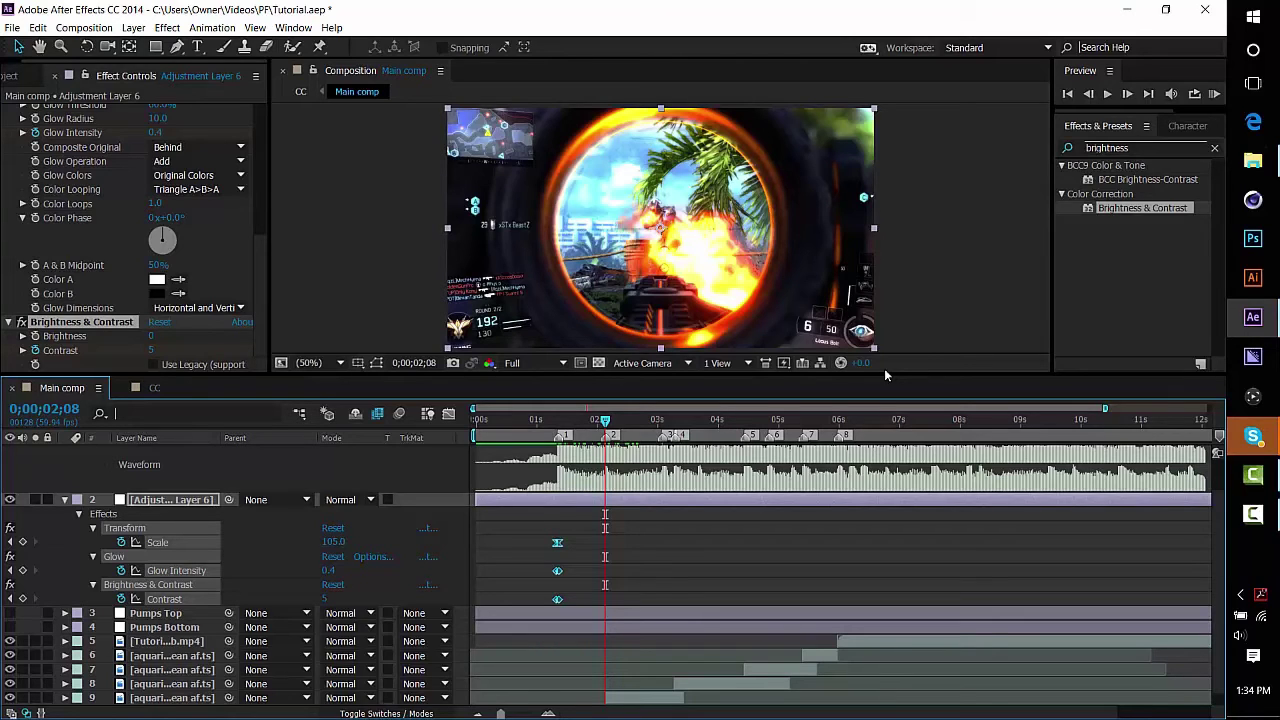
{"action": "key", "text": "Page_Up"}
{"action": "key", "text": "Page_Up"}
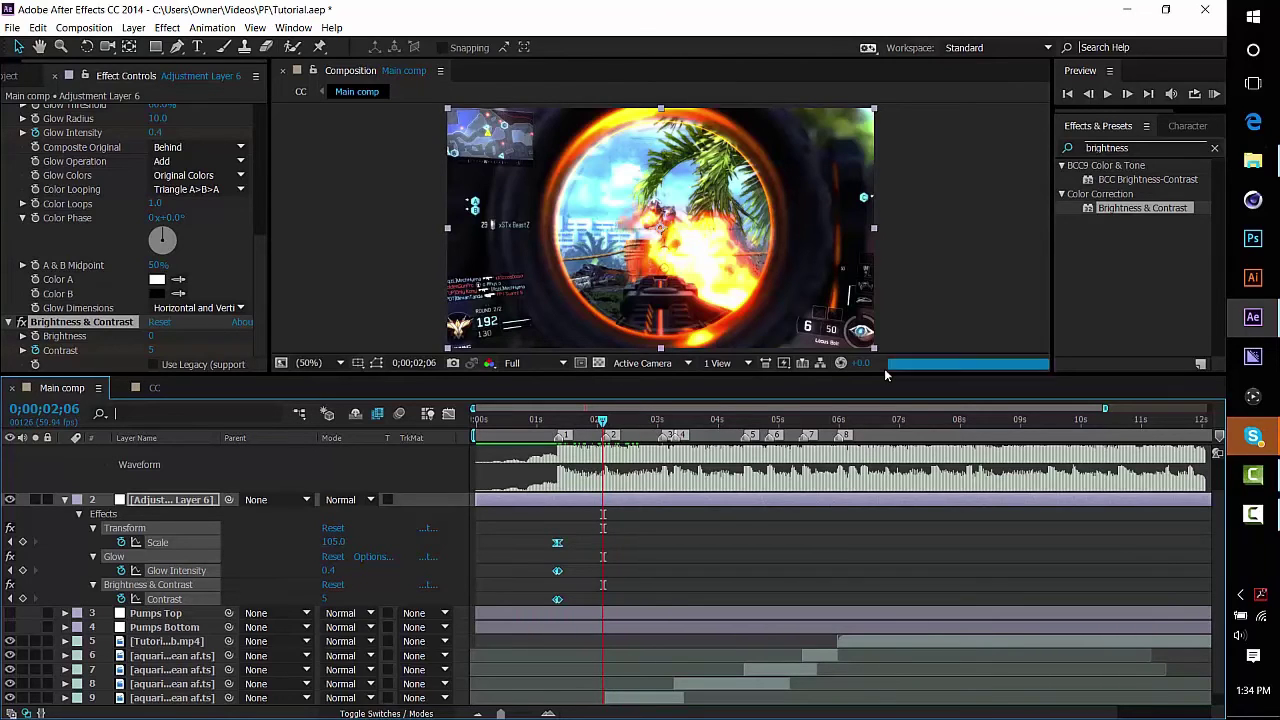
{"action": "key", "text": "ctrl+v"}
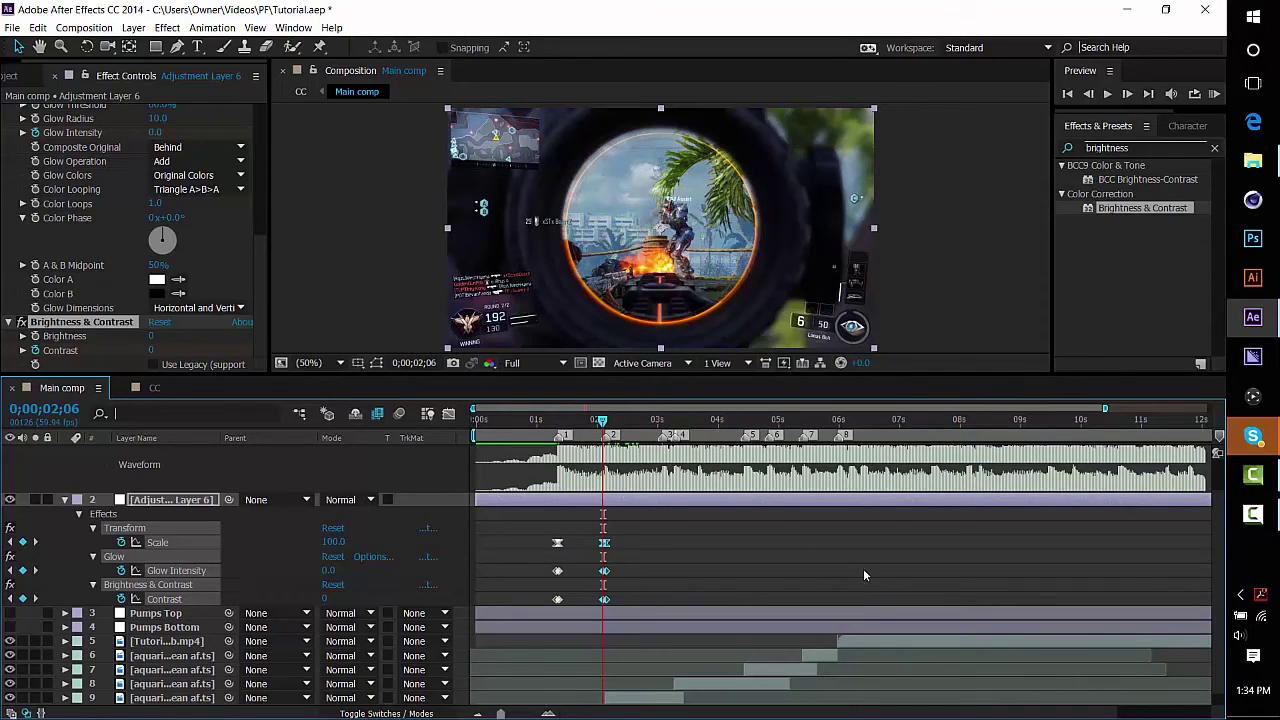
{"action": "left_click_drag", "start_coordinate": [601, 423], "coordinate": [633, 437]}
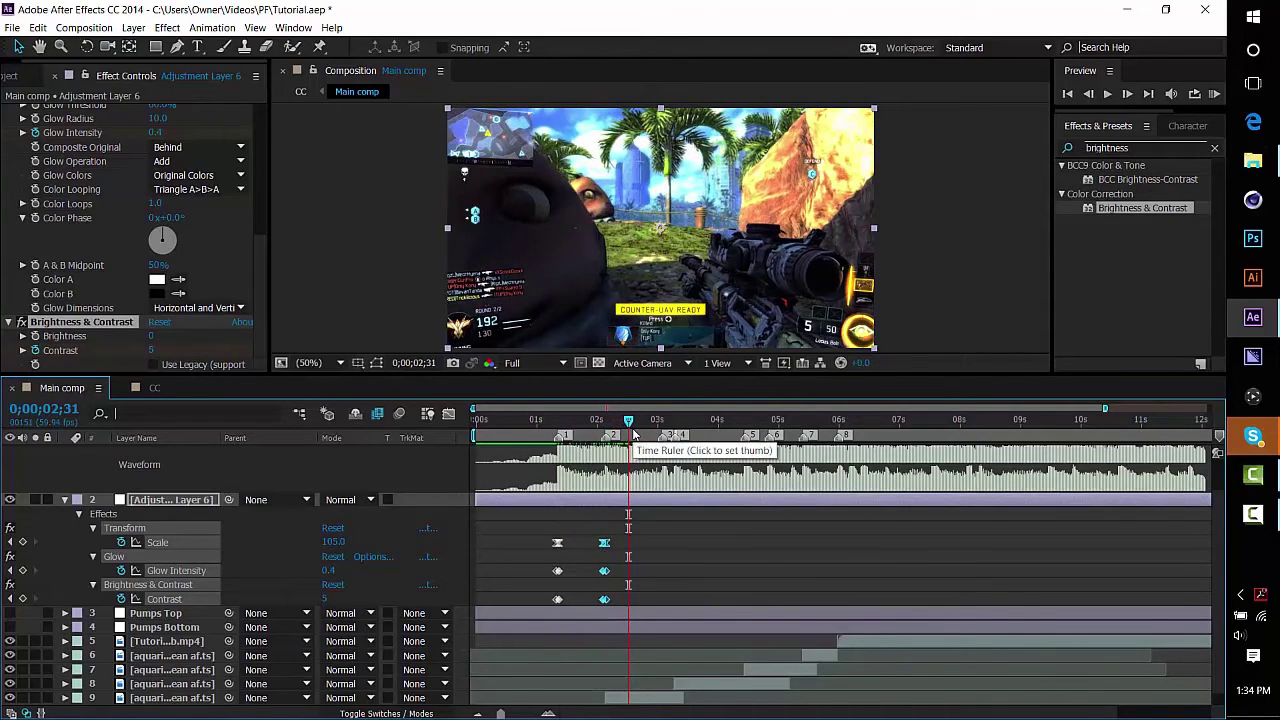
Step: Try pasting the copied Scale, Glow Intensity and Contrast keyframes at 0;00;05;57, just before marker 8
{"action": "left_click", "coordinate": [612, 421]}
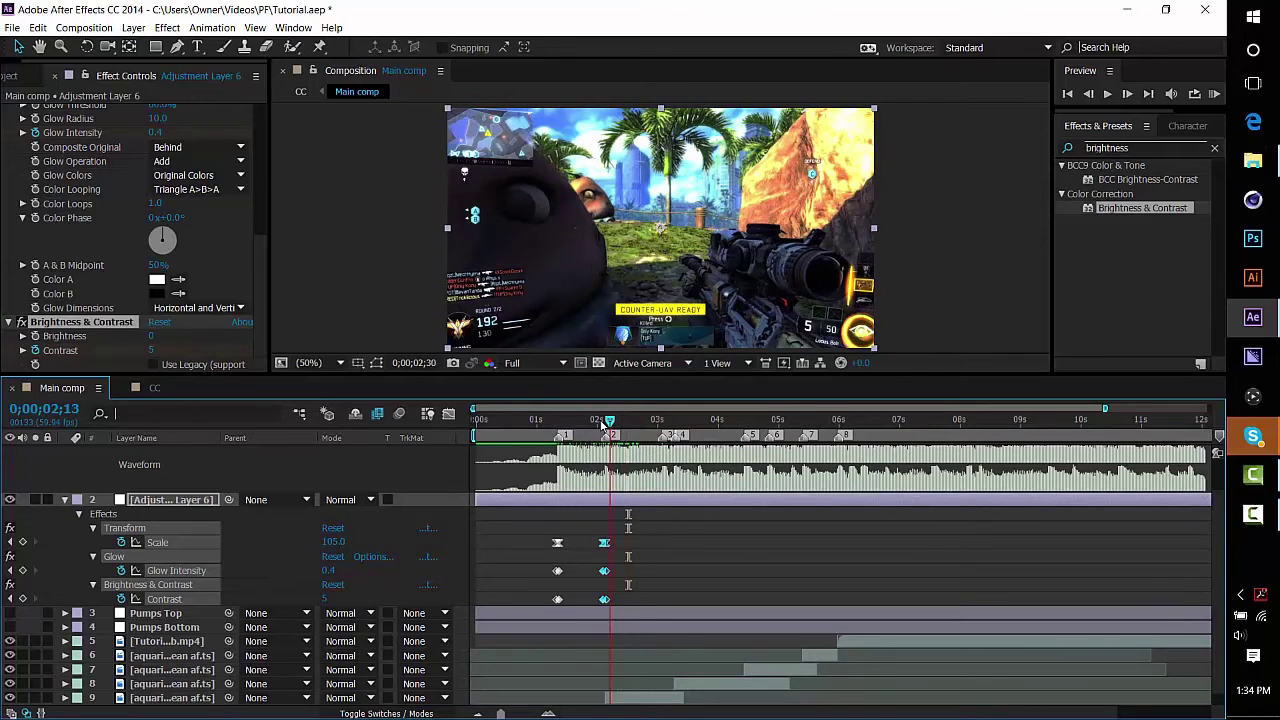
{"action": "left_click", "coordinate": [674, 420]}
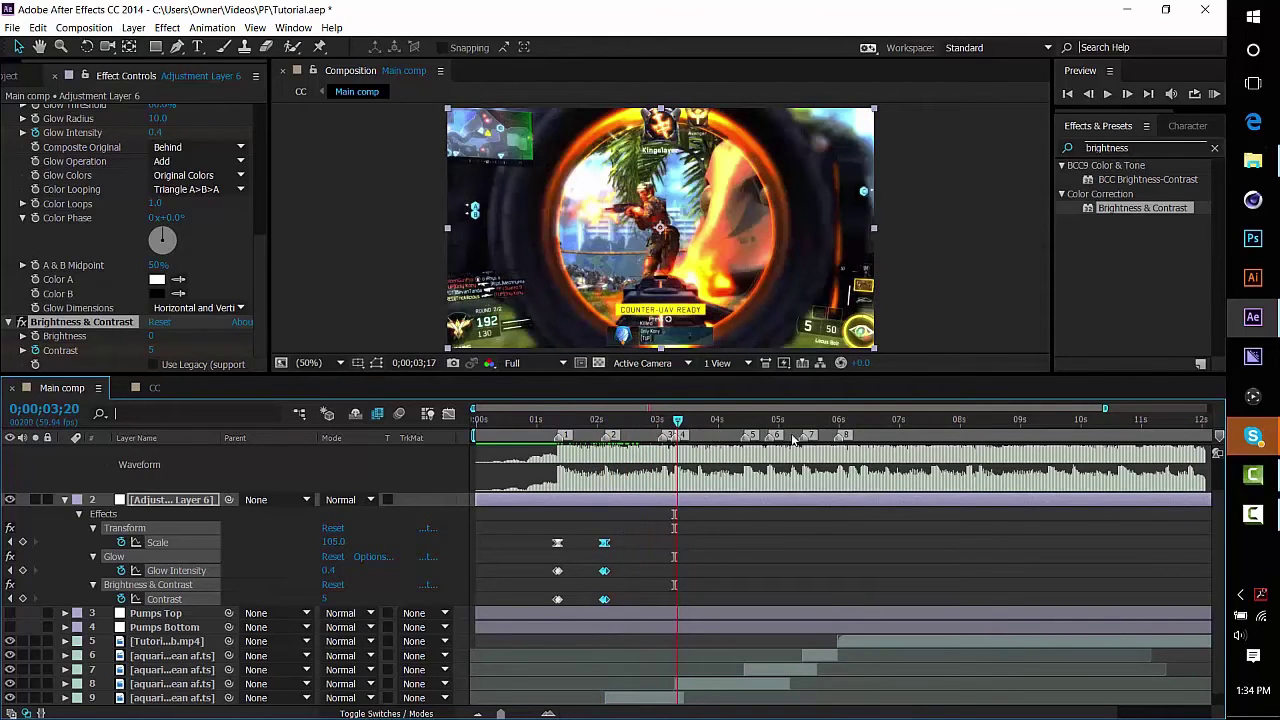
{"action": "left_click", "coordinate": [838, 421]}
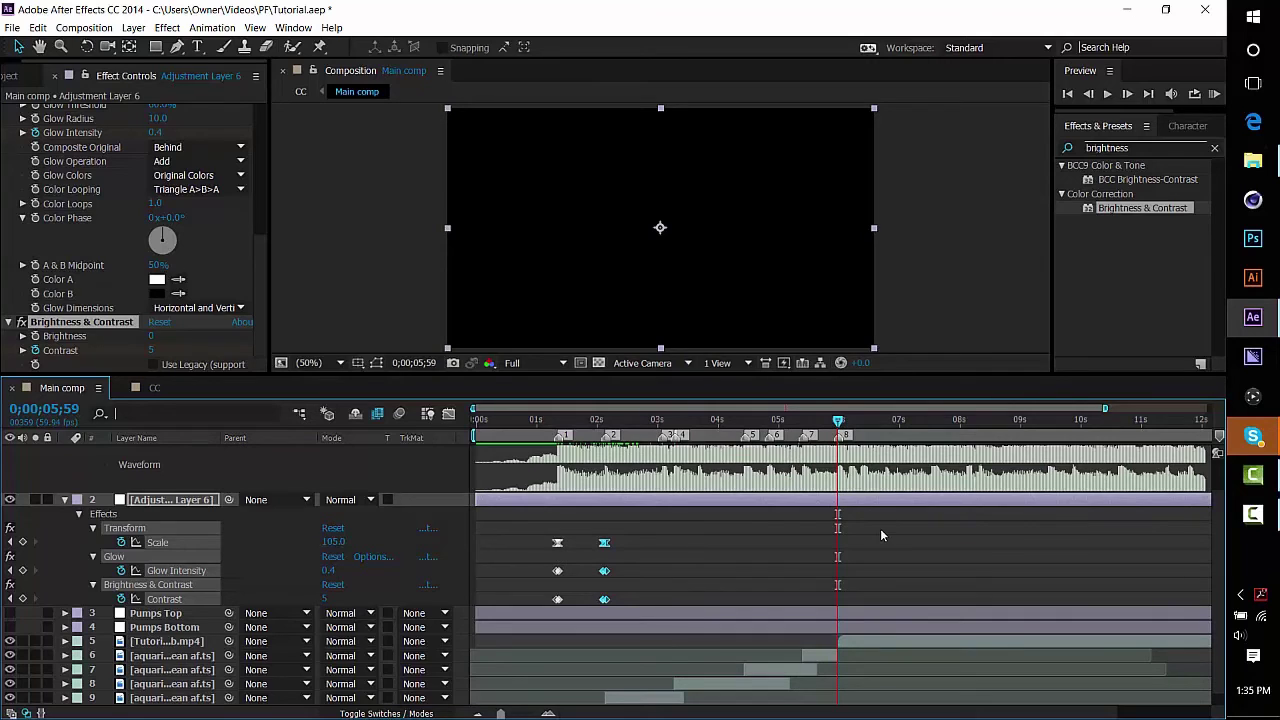
{"action": "key", "text": "Page_Up"}
{"action": "key", "text": "Page_Up"}
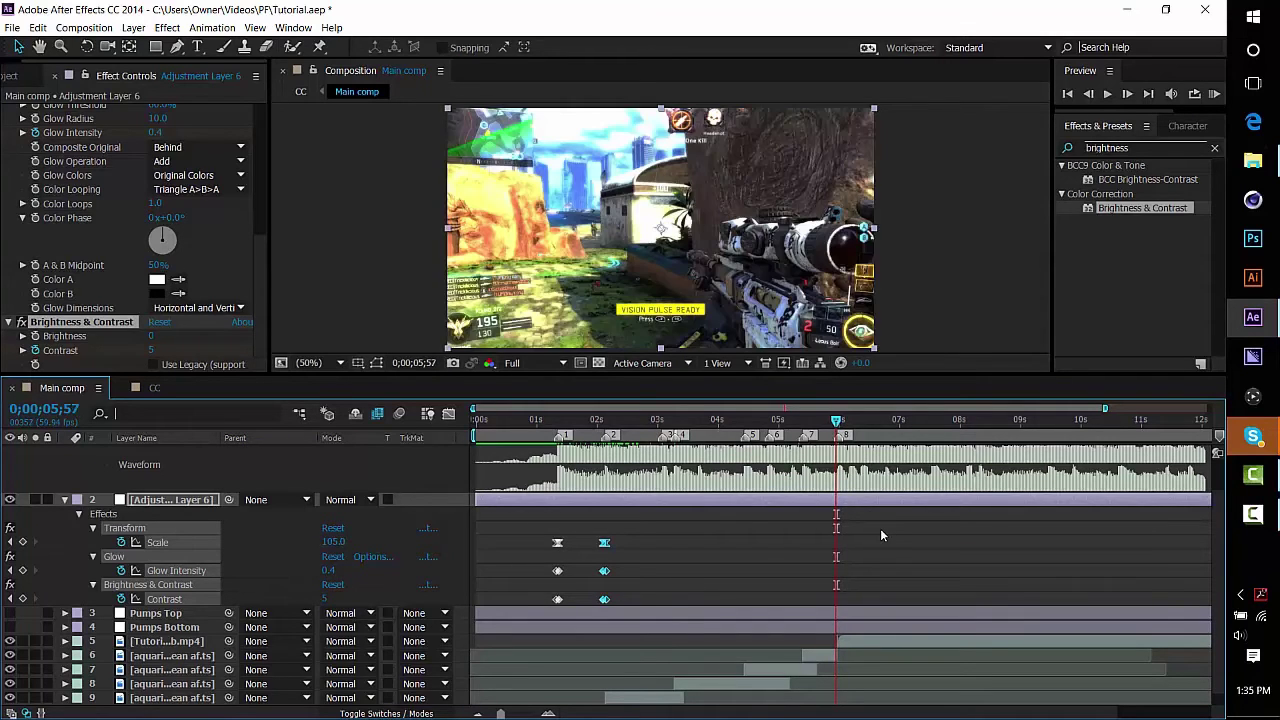
{"action": "key", "text": "ctrl+v"}
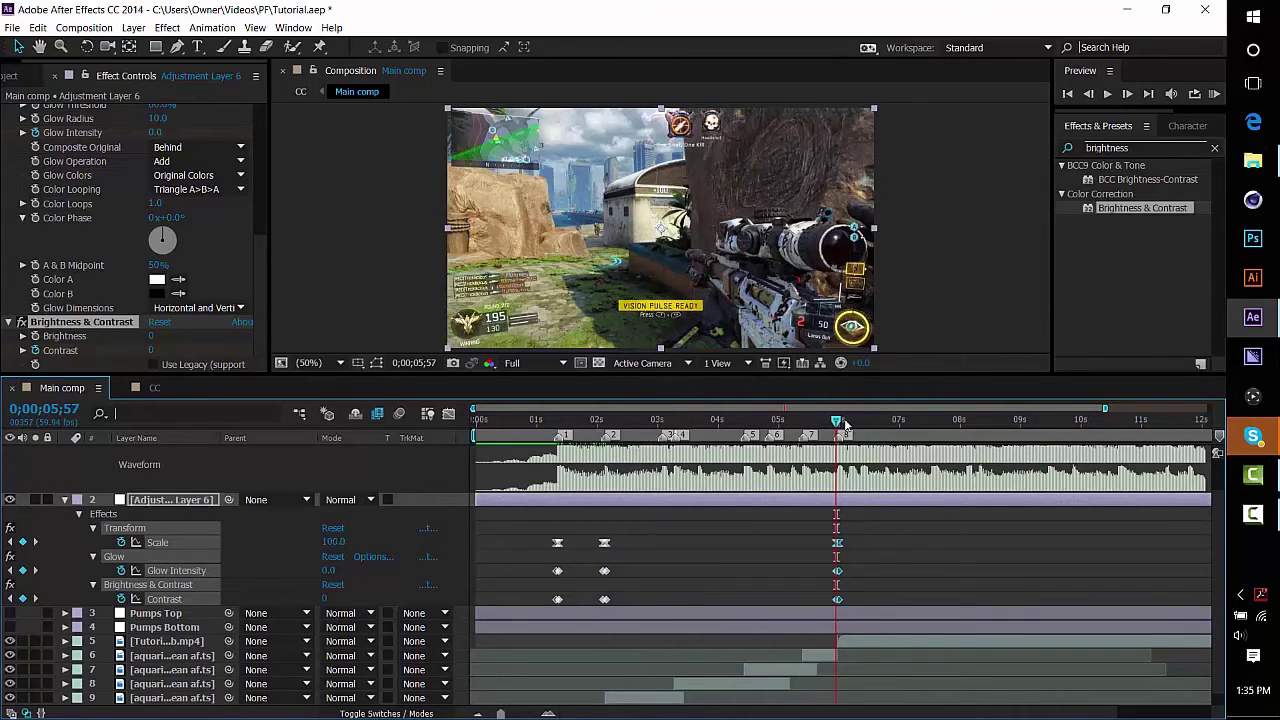
{"action": "mouse_move", "coordinate": [838, 420]}
{"action": "left_mouse_down"}
{"action": "mouse_move", "coordinate": [860, 420]}
{"action": "mouse_move", "coordinate": [842, 423]}
{"action": "left_mouse_up"}
{"action": "key", "text": "space"}
{"action": "key", "text": "Delete"}
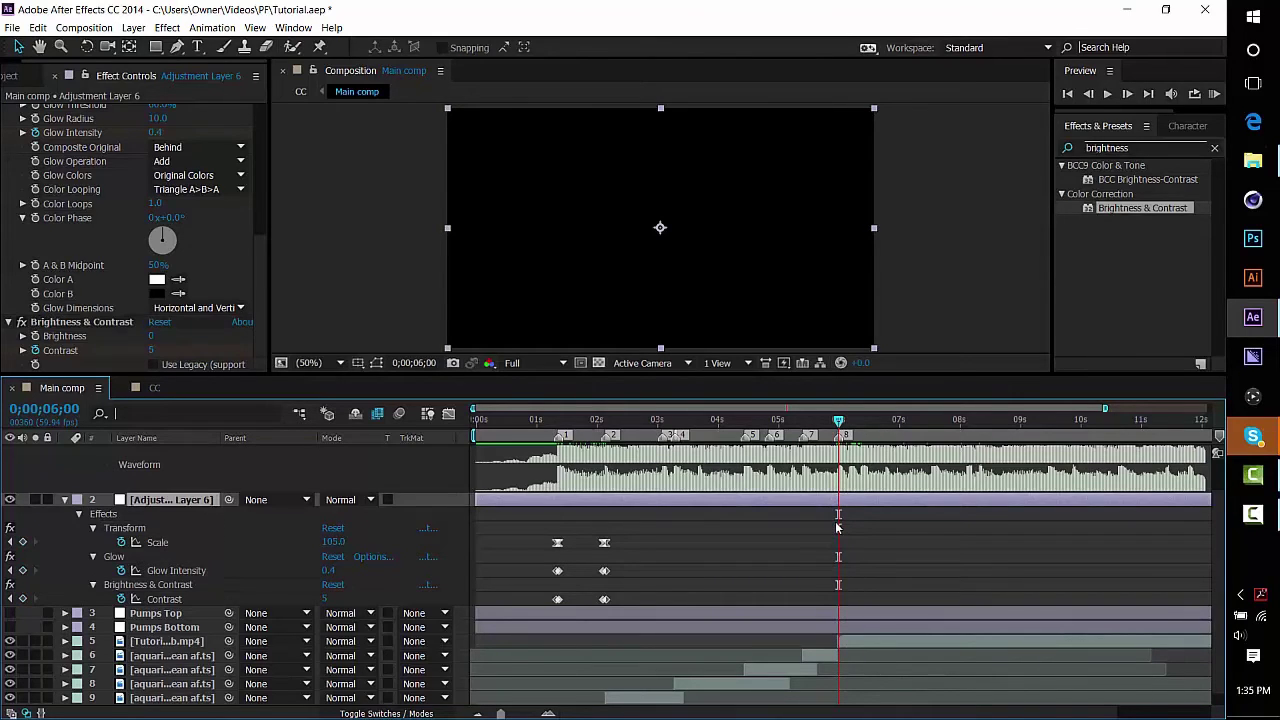
Step: Keyframe the adjustment layer's Scale at 100, Glow Intensity at 0 and Contrast at 0 at 0;00;05;59, and check the footage around it
{"action": "left_click", "coordinate": [839, 421]}
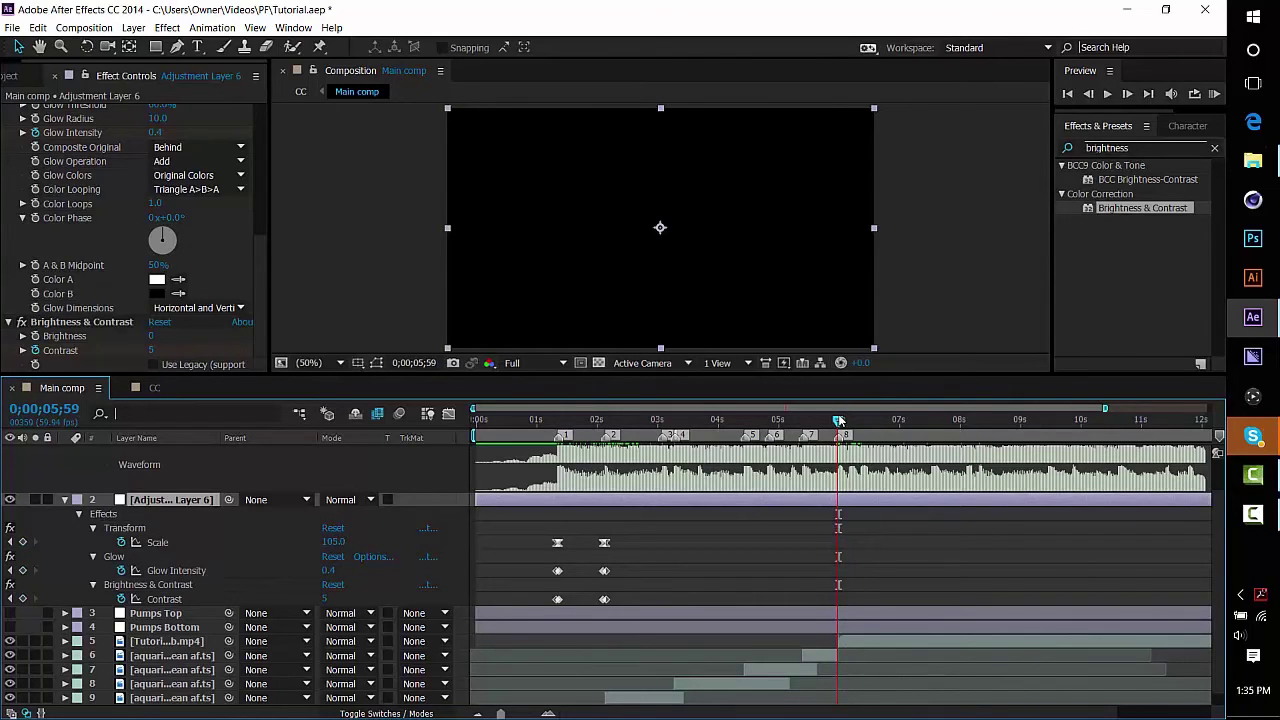
{"action": "left_click", "coordinate": [333, 542]}
{"action": "type", "text": "100"}
{"action": "key", "text": "Tab"}
{"action": "type", "text": "10"}
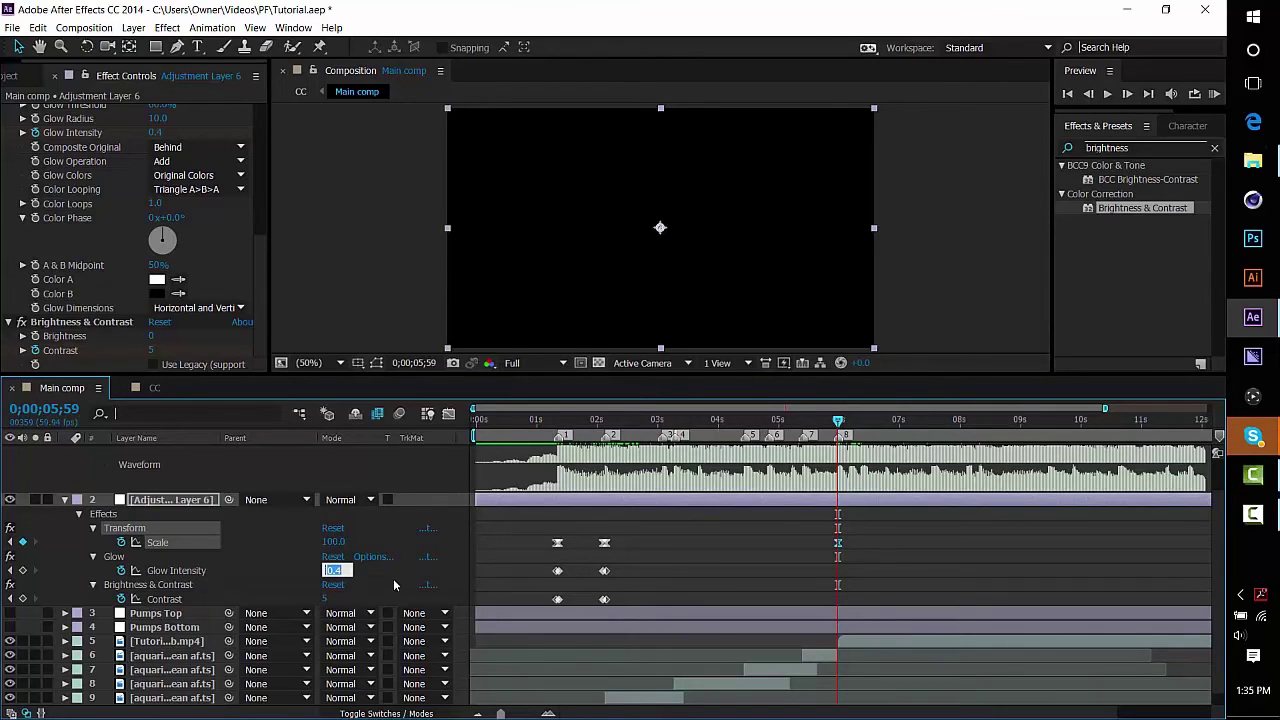
{"action": "key", "text": "Tab"}
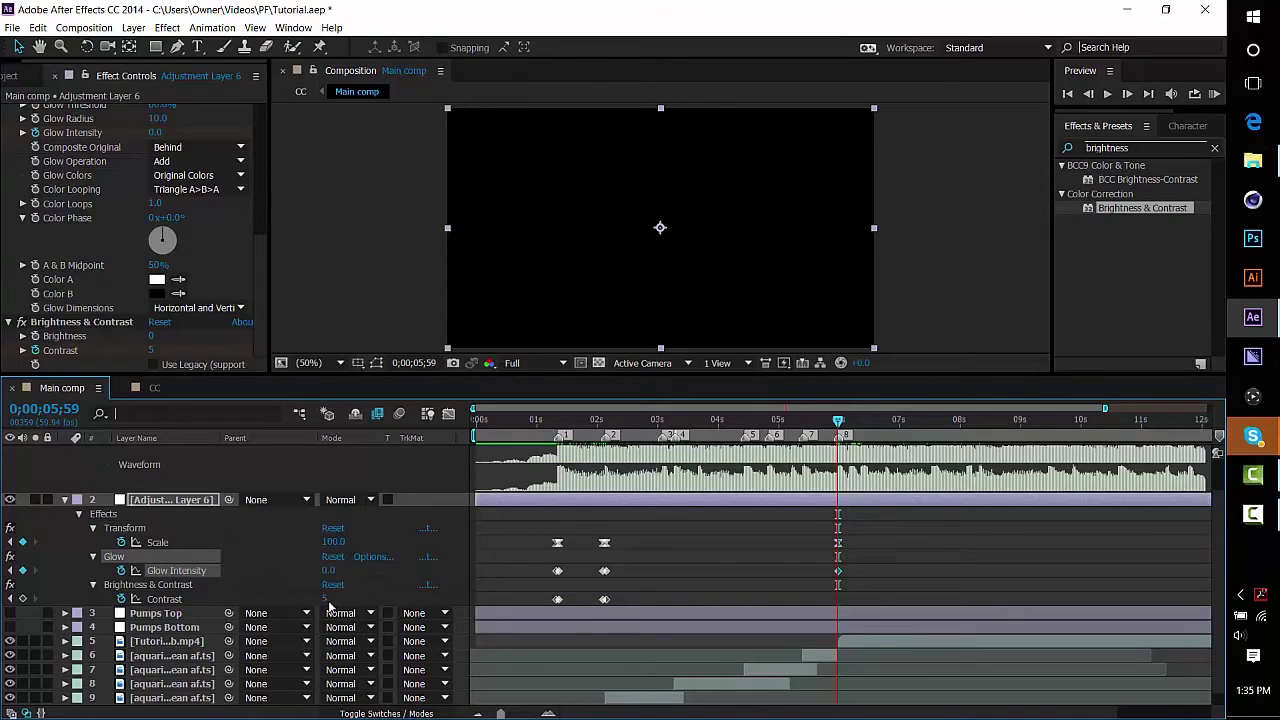
{"action": "type", "text": "0"}
{"action": "key", "text": "Return"}
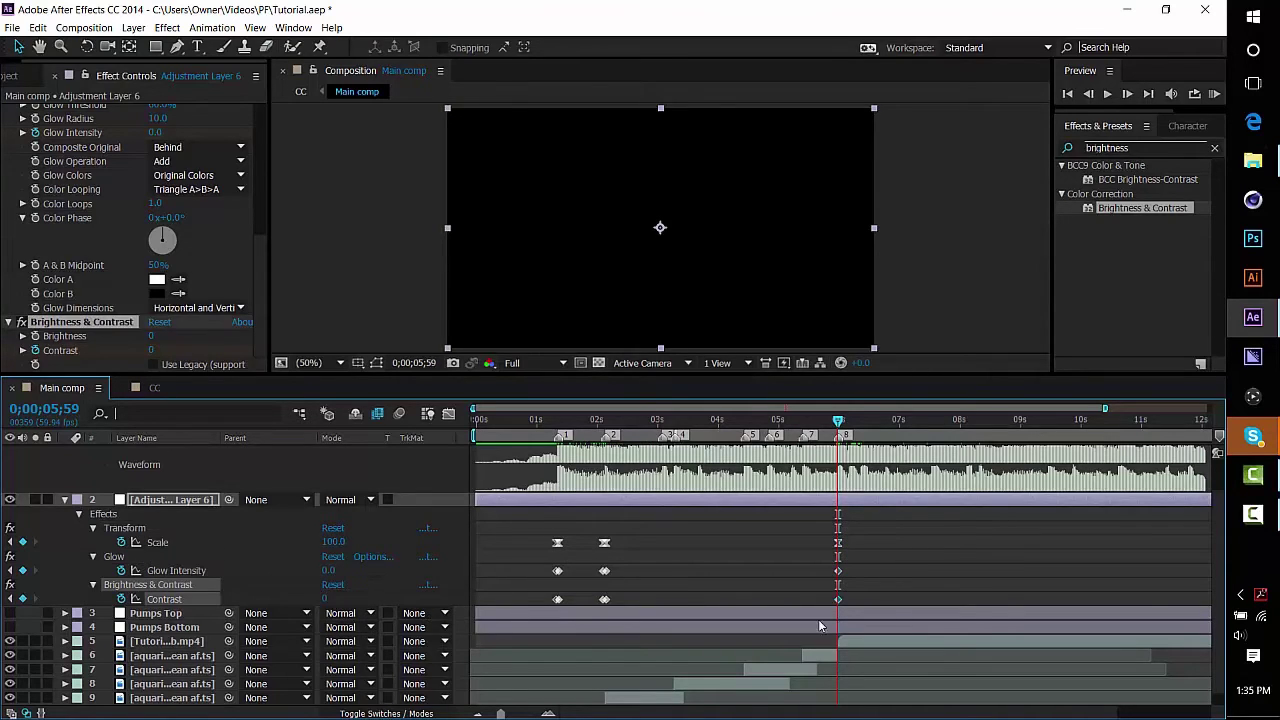
{"action": "left_click_drag", "start_coordinate": [838, 422], "coordinate": [982, 420]}
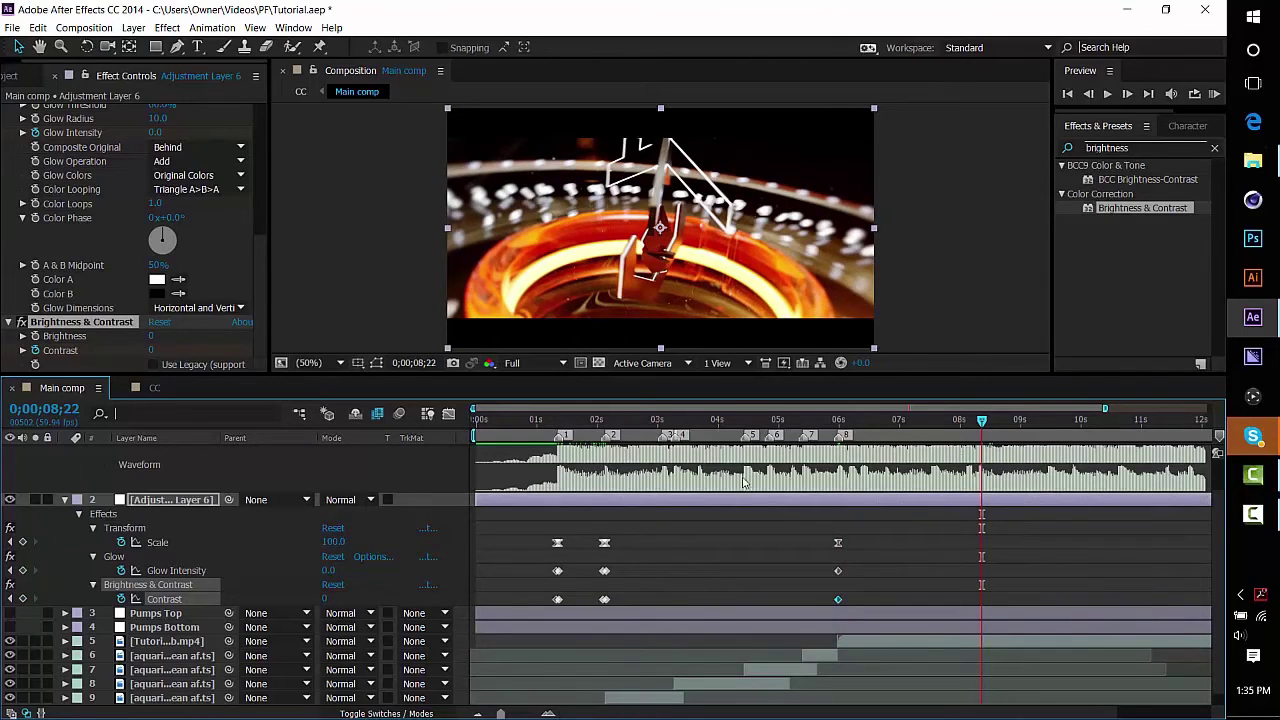
{"action": "left_click_drag", "start_coordinate": [673, 420], "coordinate": [643, 420]}
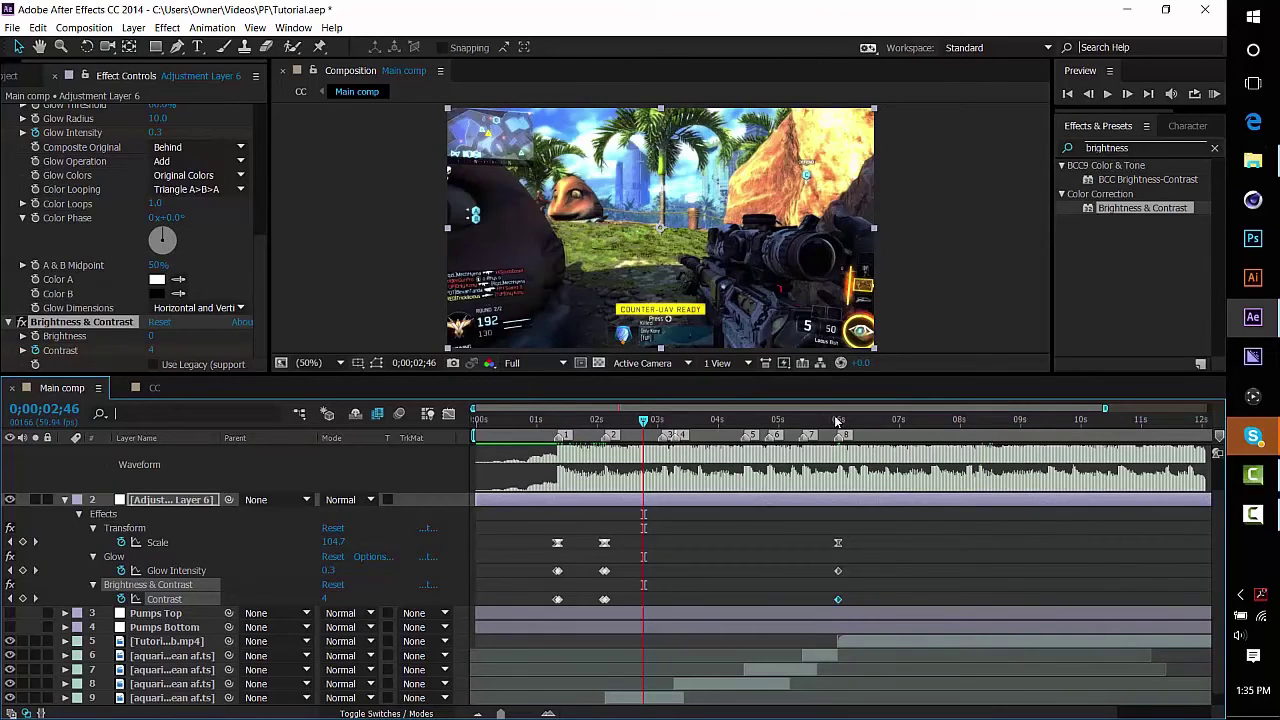
{"action": "left_click", "coordinate": [200, 31]}
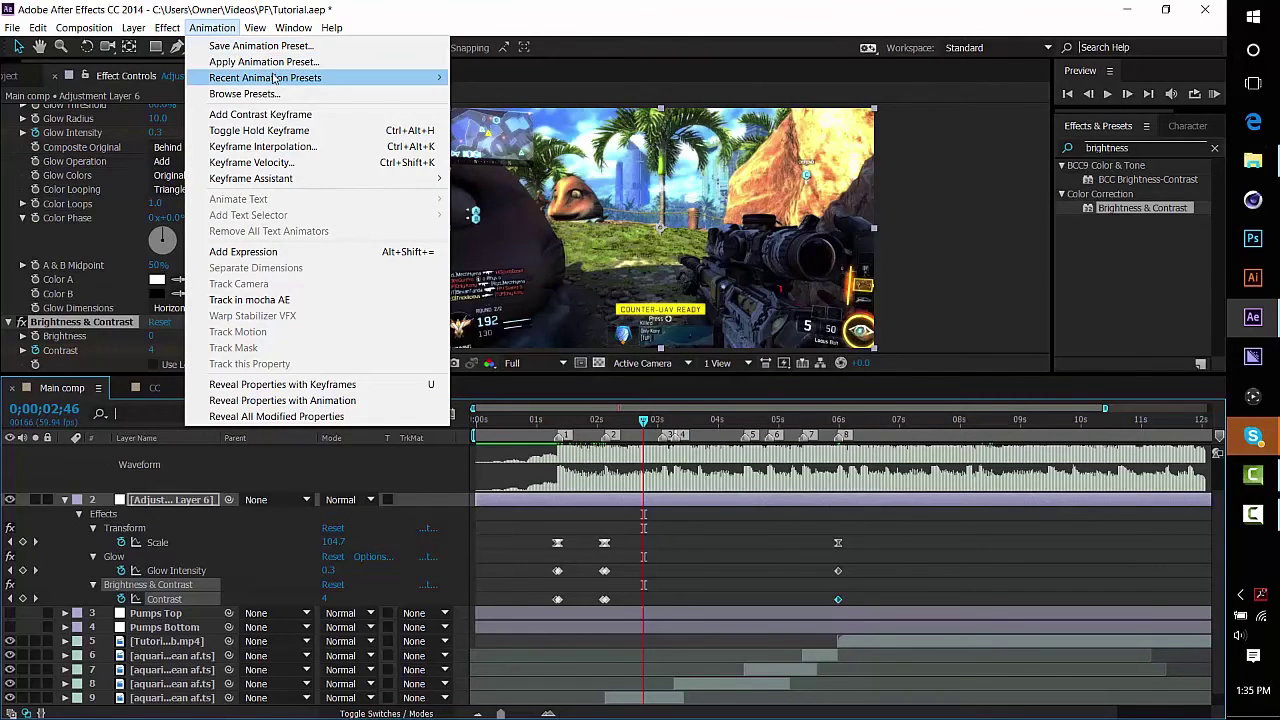
{"action": "left_click", "coordinate": [264, 62]}
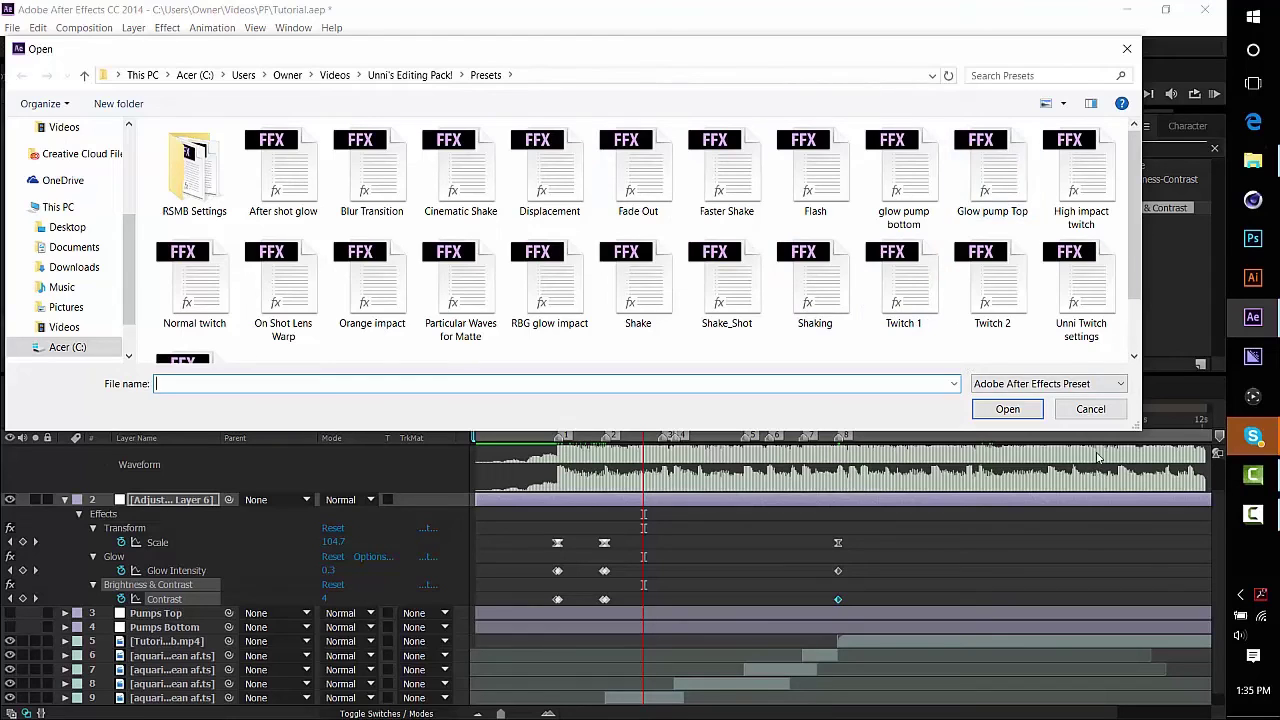
{"action": "left_click", "coordinate": [1090, 409]}
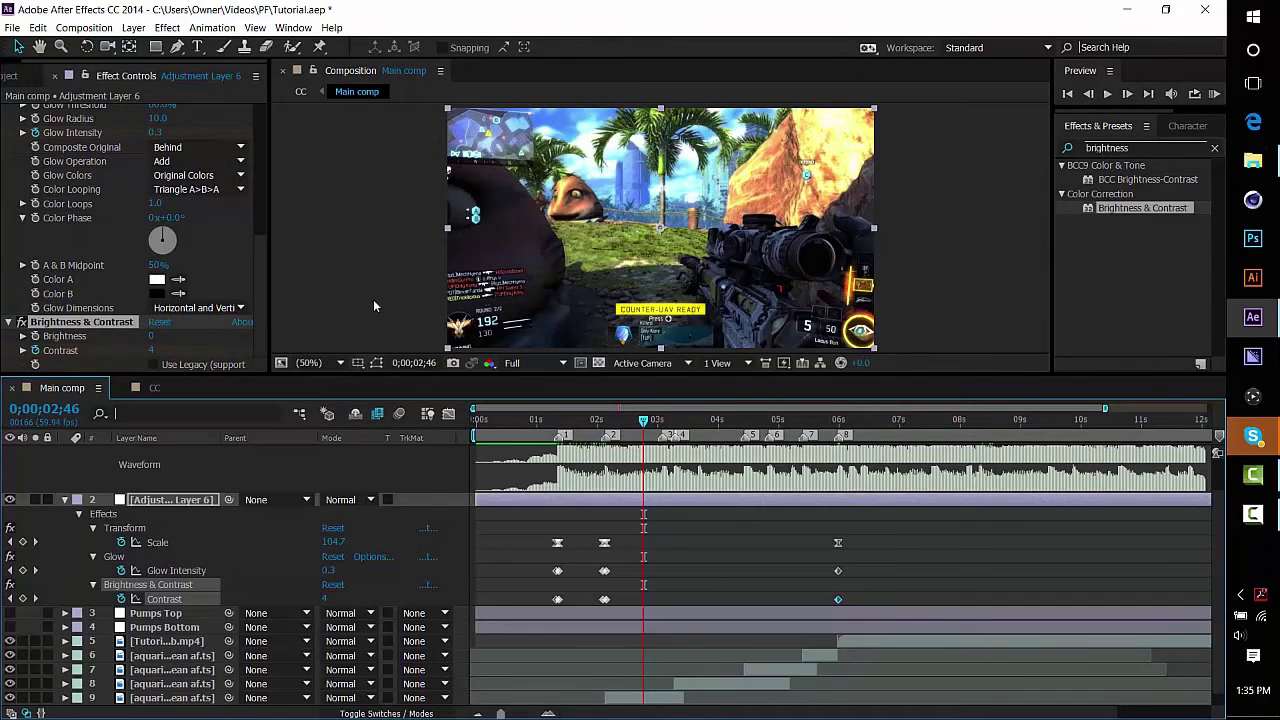
Step: Collapse the settings of the adjustment layer's Transform, Glow and Brightness & Contrast effects
{"action": "left_click_drag", "start_coordinate": [260, 292], "coordinate": [265, 104]}
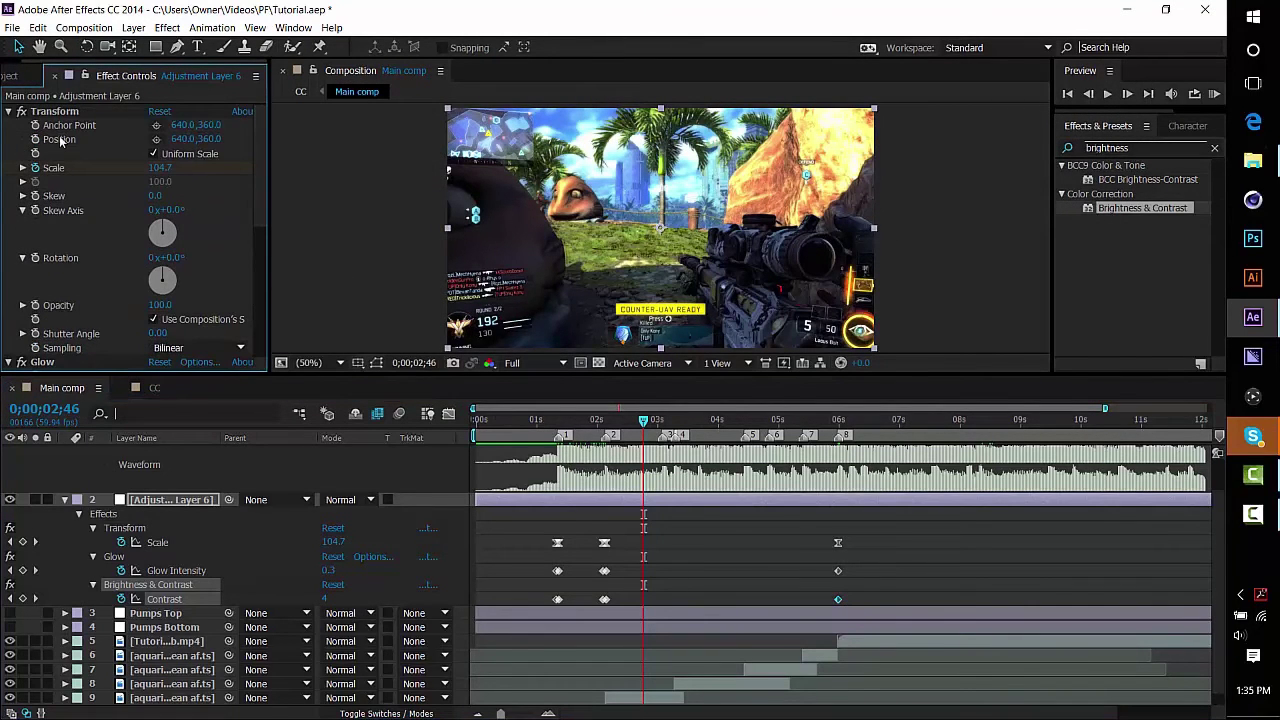
{"action": "left_click", "coordinate": [8, 111]}
{"action": "left_click", "coordinate": [8, 125]}
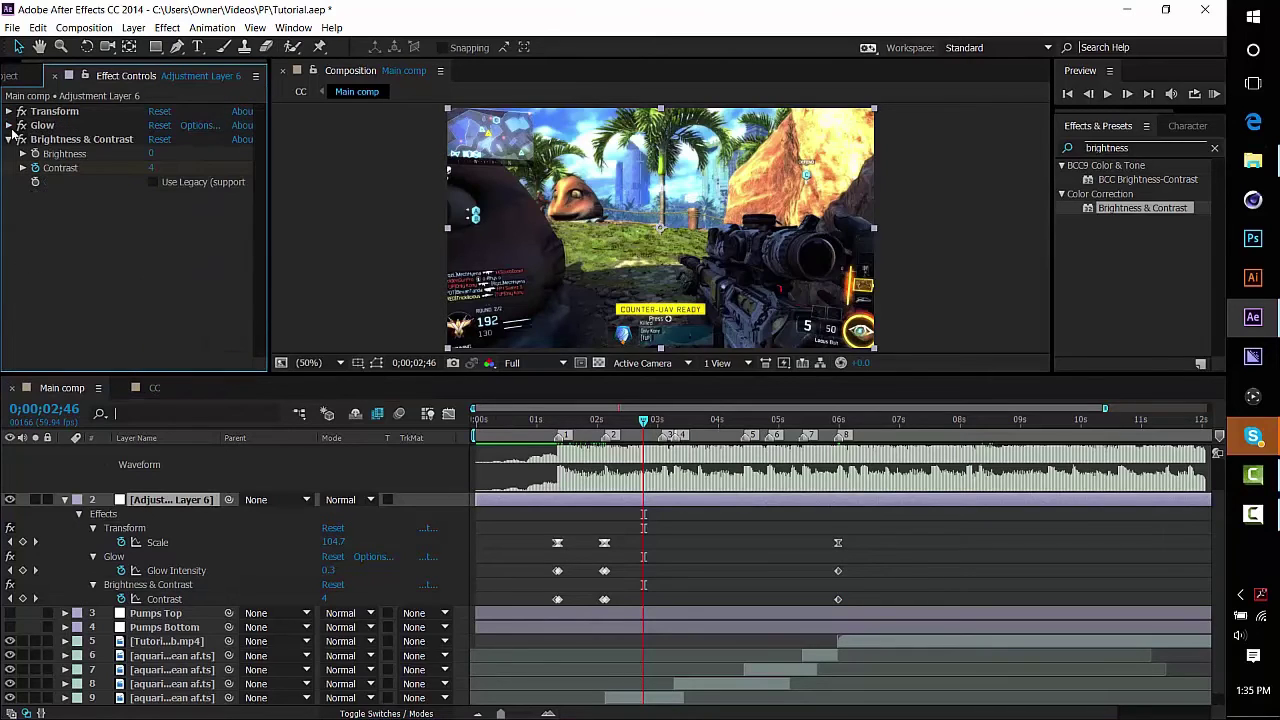
{"action": "left_click", "coordinate": [8, 139]}
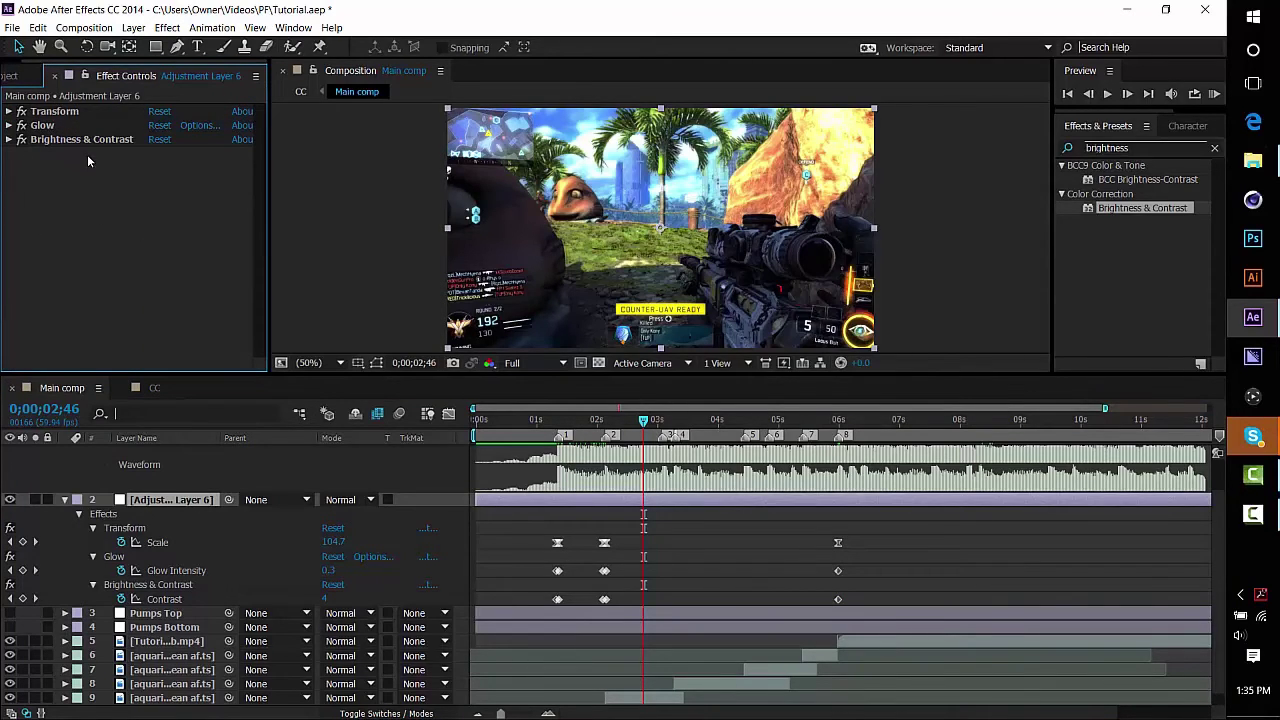
Step: Try to save the Transform, Glow and Brightness & Contrast effects with their marker 2 keyframes as an animation preset
{"action": "left_click", "coordinate": [94, 114]}
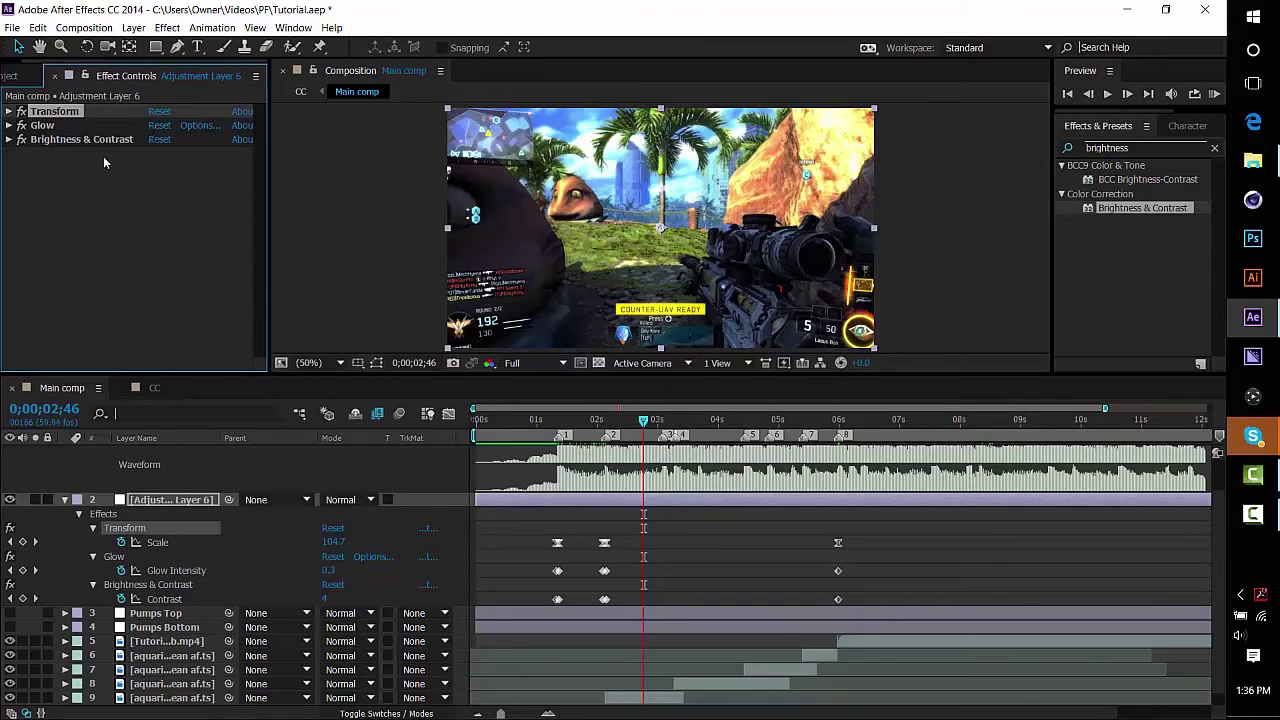
{"action": "left_click", "coordinate": [86, 139], "text": "shift"}
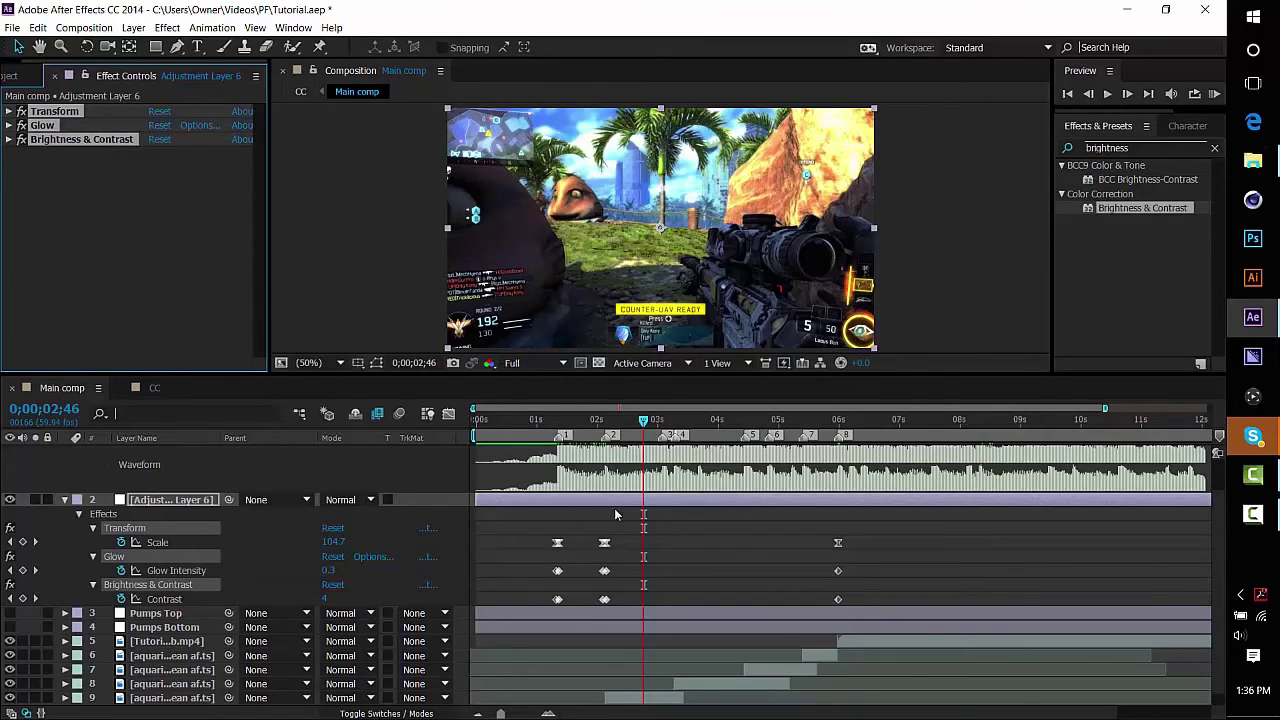
{"action": "left_click_drag", "start_coordinate": [582, 538], "coordinate": [651, 609]}
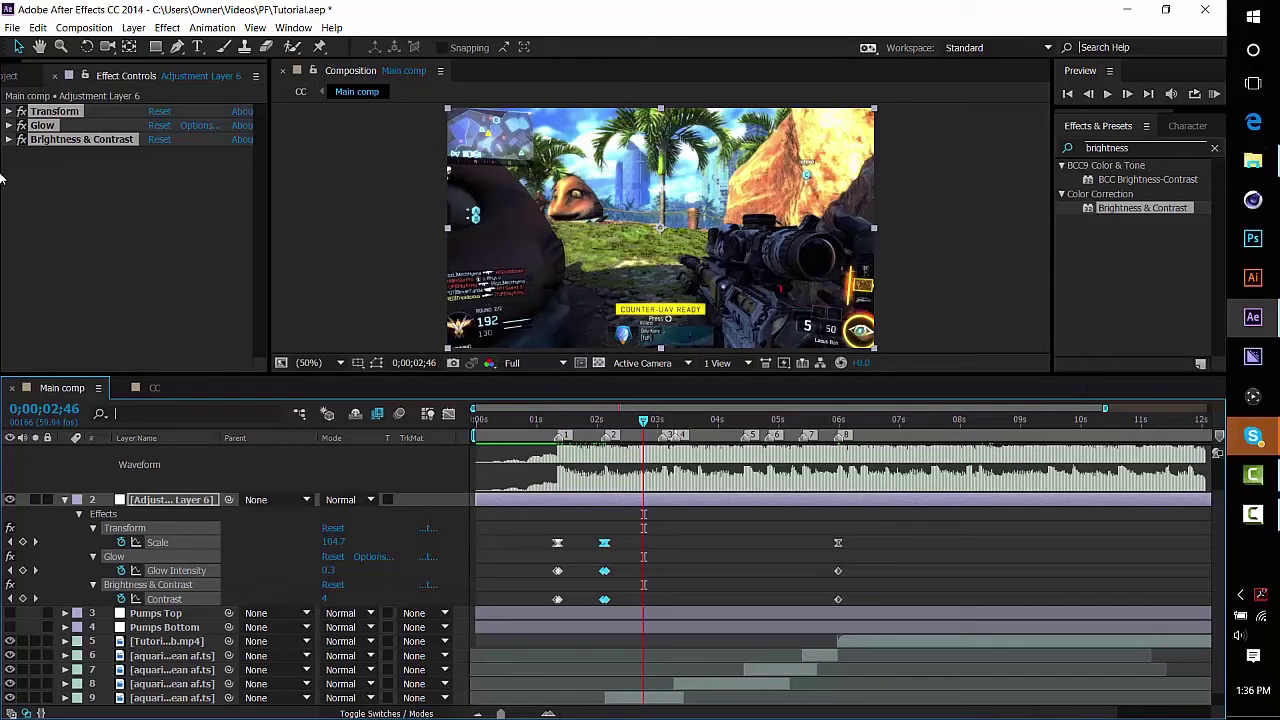
{"action": "left_click", "coordinate": [1200, 364]}
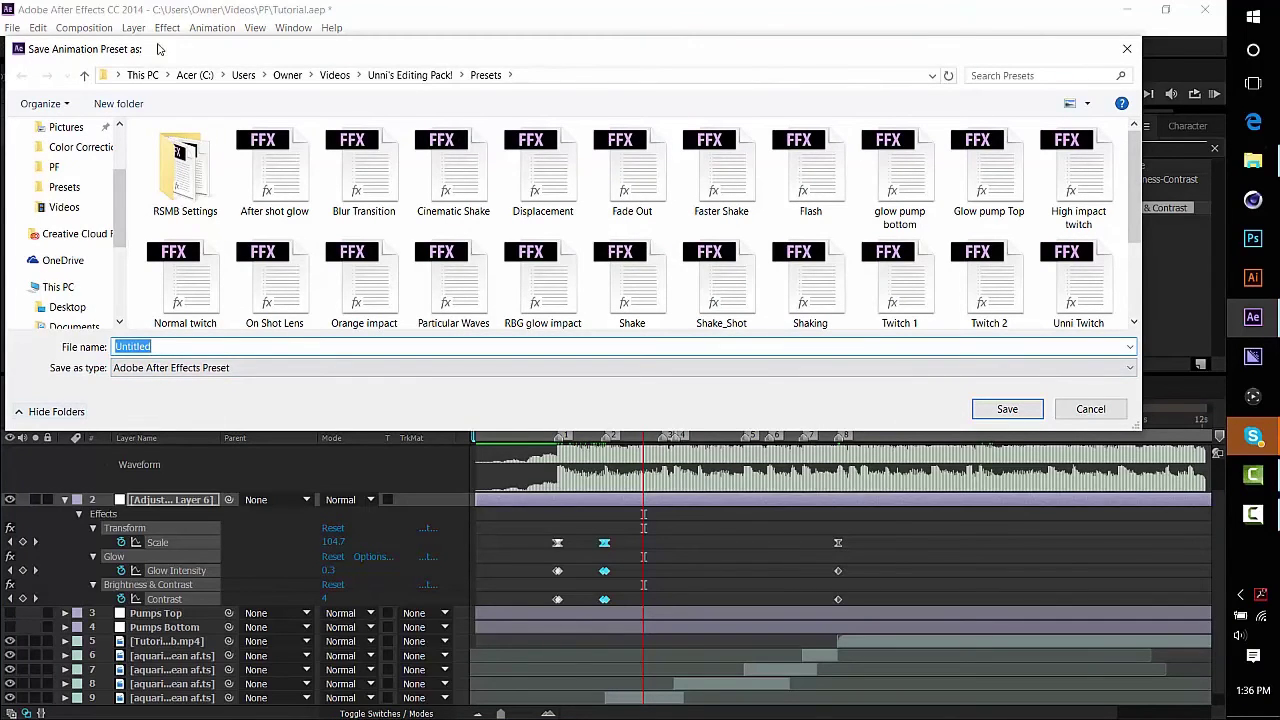
{"action": "left_click", "coordinate": [1058, 410]}
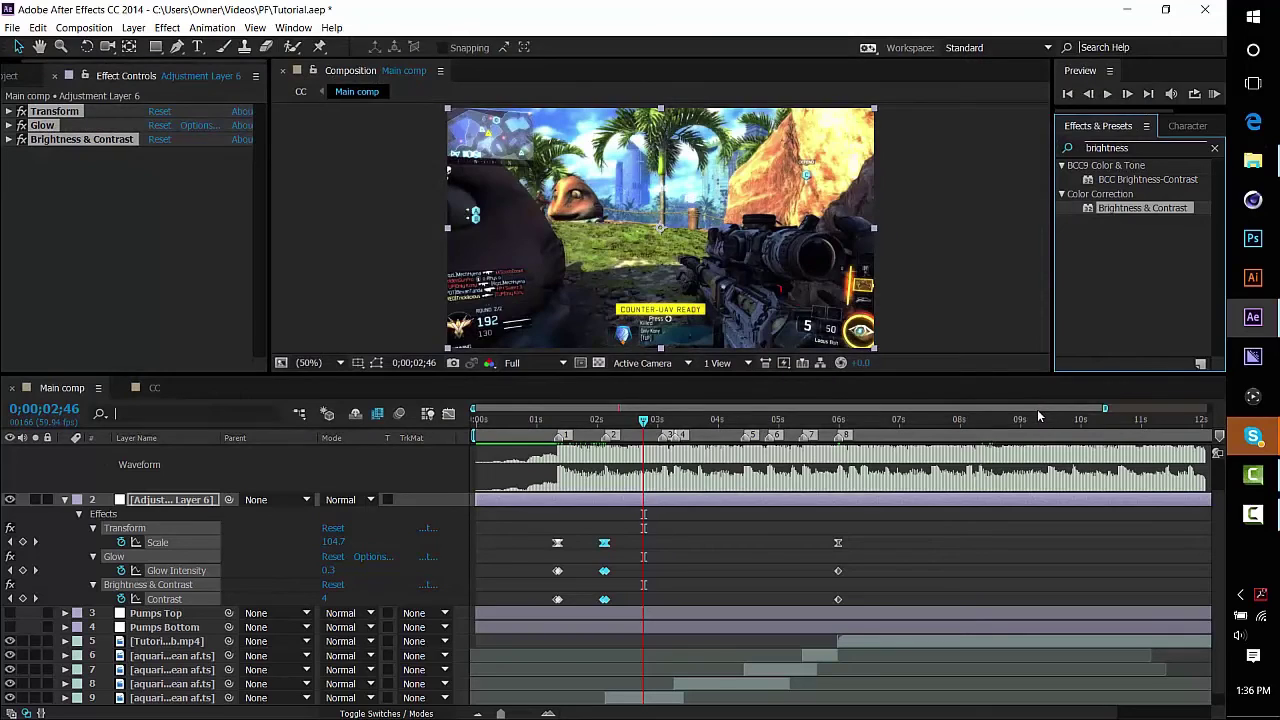
Step: Clear the brightness search from Effects & Presets and deselect the adjustment layer's effects
{"action": "left_click", "coordinate": [1058, 147]}
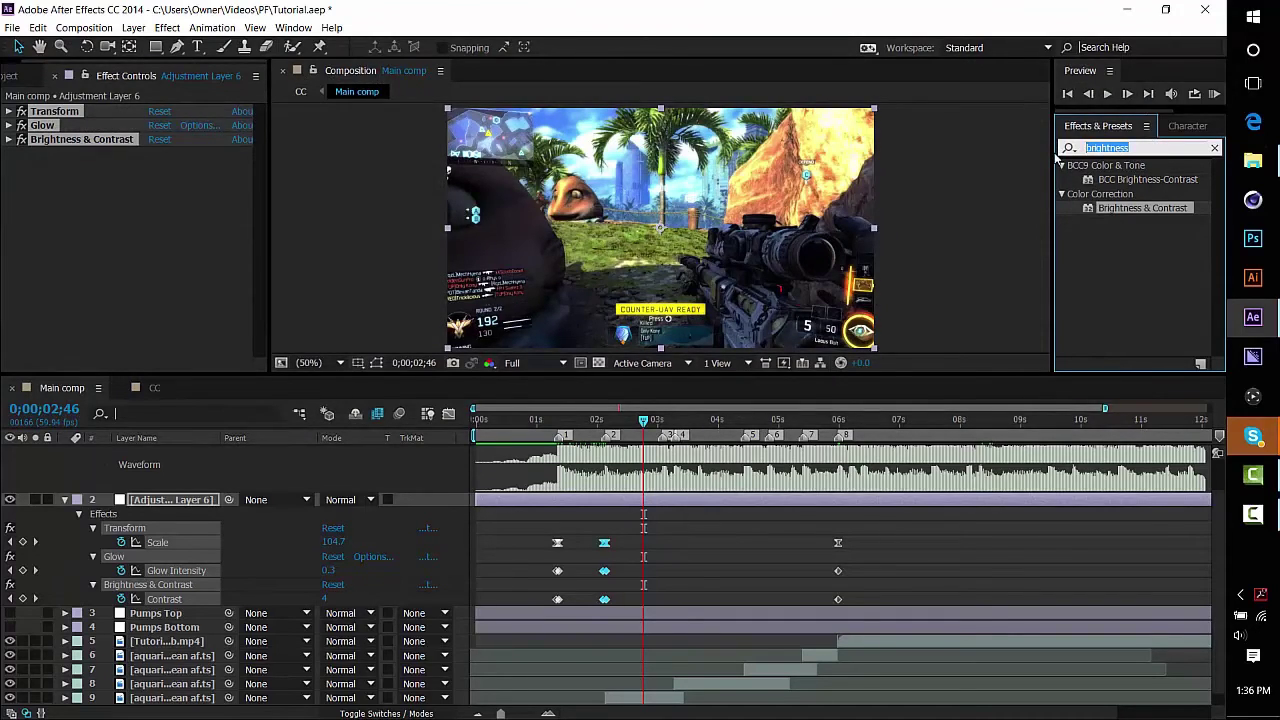
{"action": "key", "text": "BackSpace"}
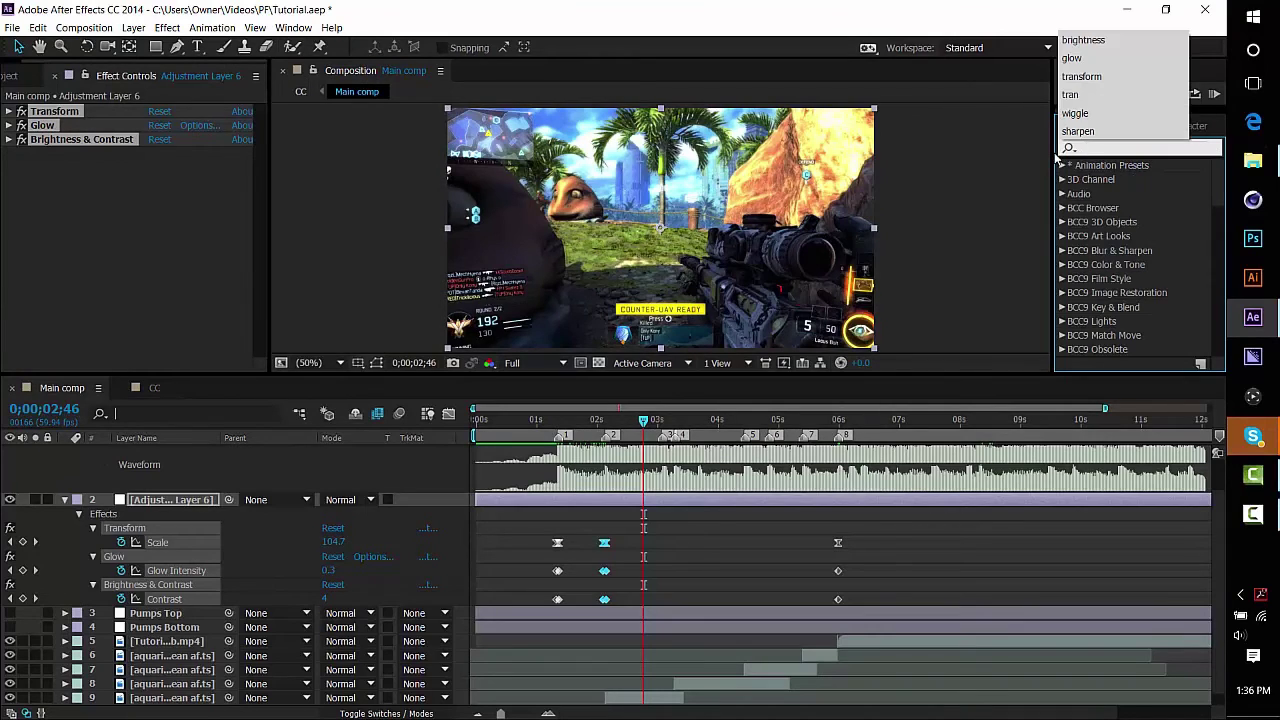
{"action": "left_click", "coordinate": [118, 244]}
{"action": "scroll", "coordinate": [1111, 508], "scroll_direction": "down", "scroll_amount": 1}
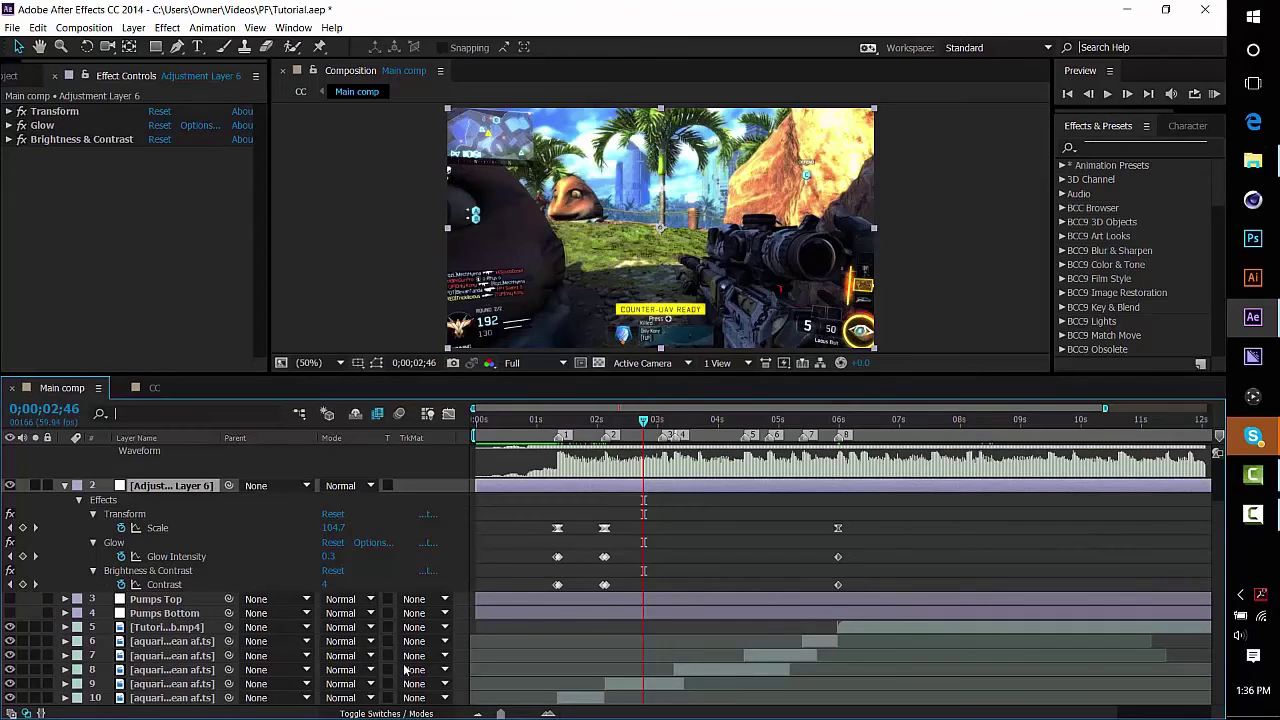
Step: Move the current time to 0;00;01;19 and create a new adjustment layer directly above the Pumps Top layer
{"action": "left_click", "coordinate": [563, 600]}
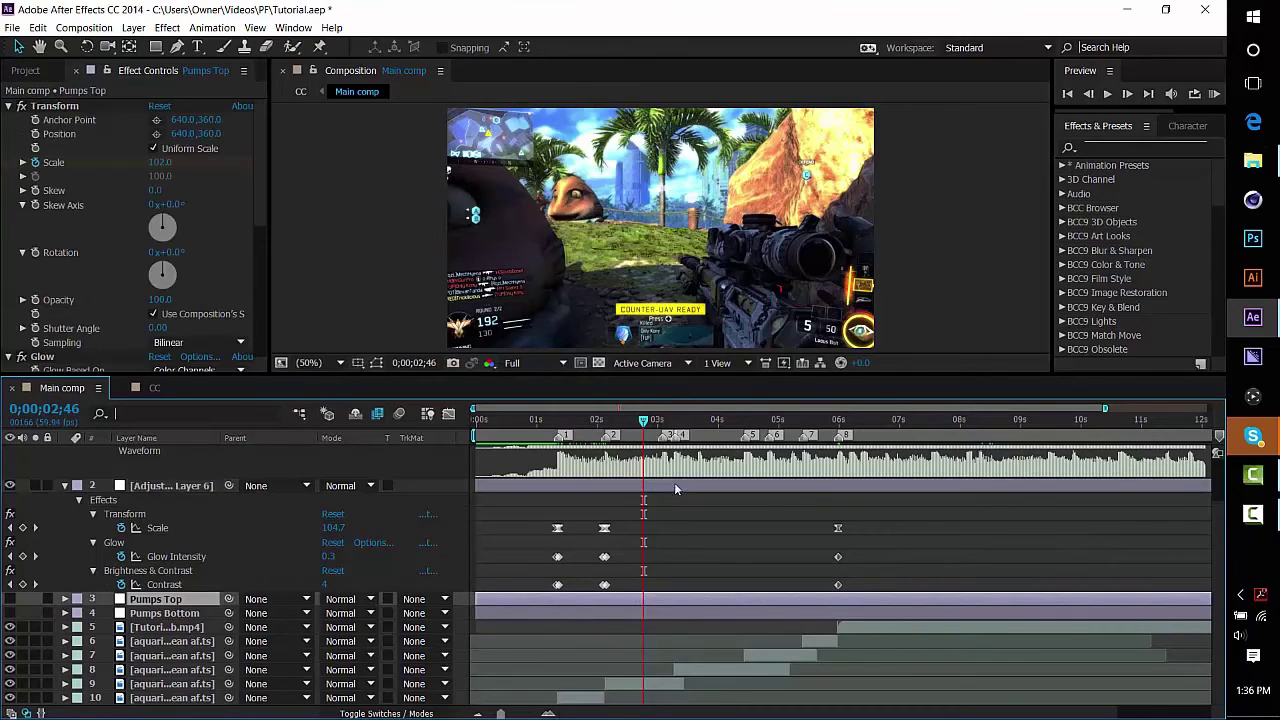
{"action": "left_click", "coordinate": [584, 420]}
{"action": "left_click", "coordinate": [558, 421]}
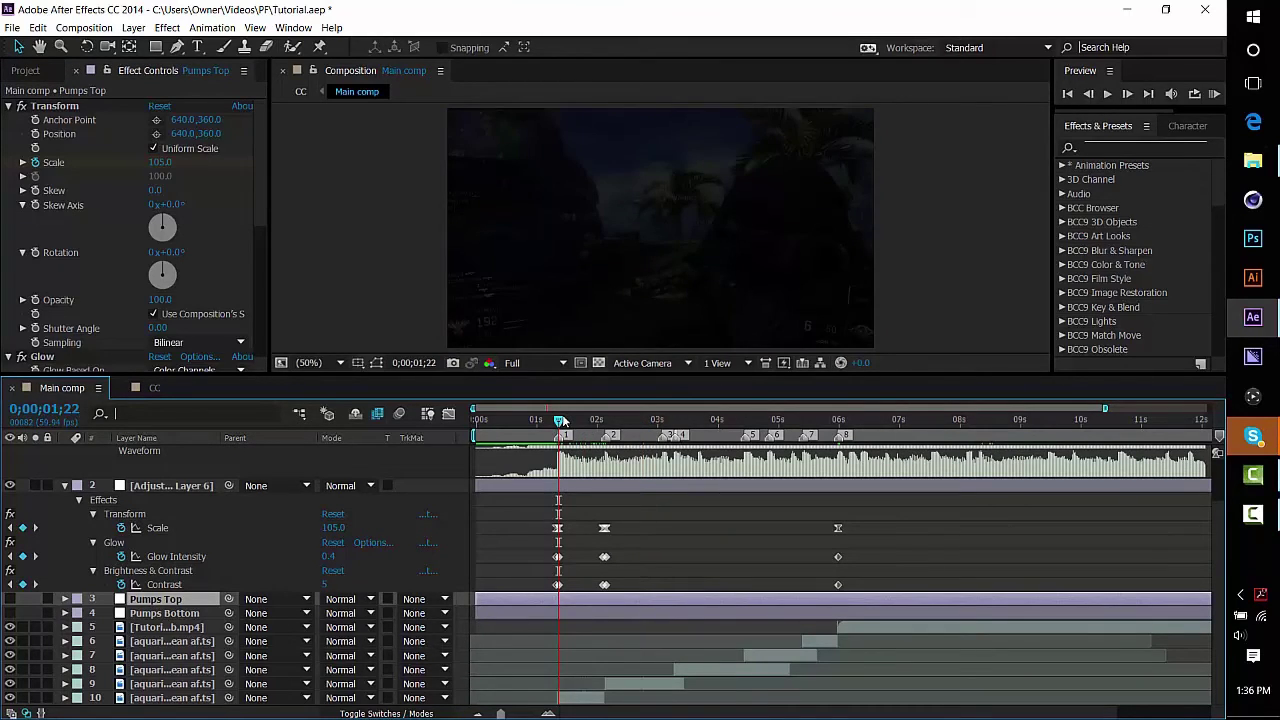
{"action": "left_click", "coordinate": [548, 713]}
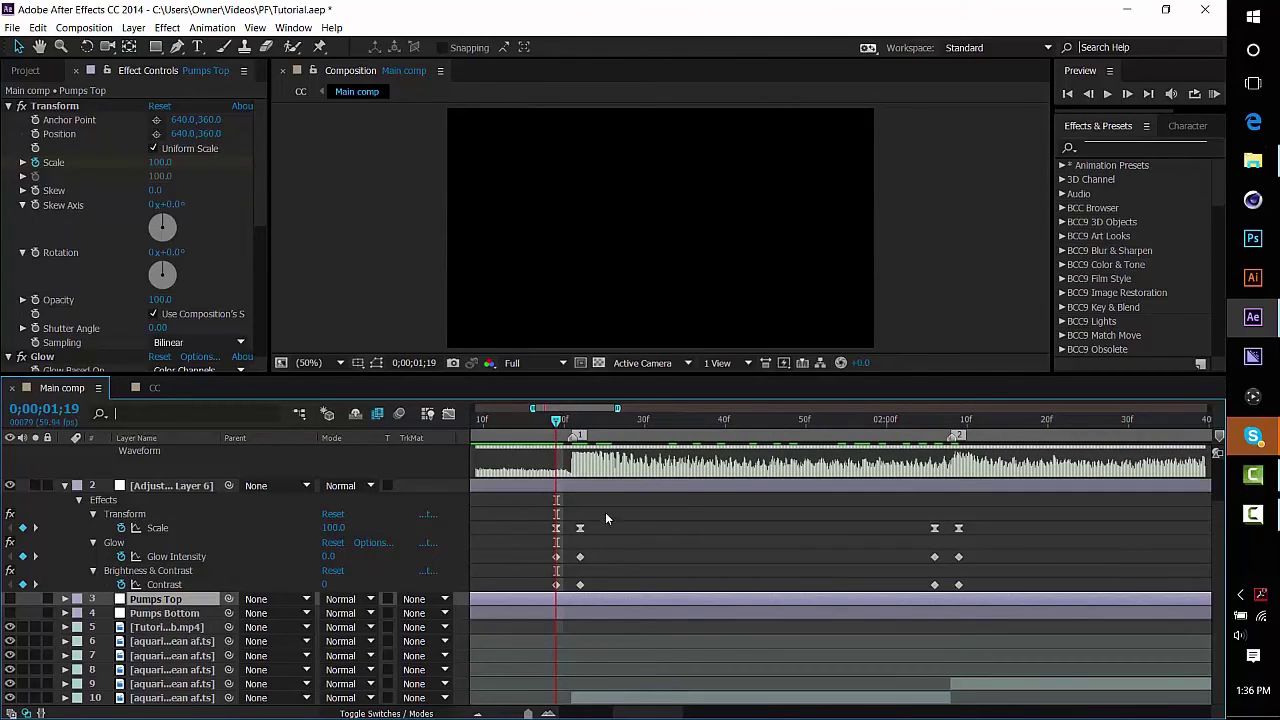
{"action": "left_click", "coordinate": [579, 608]}
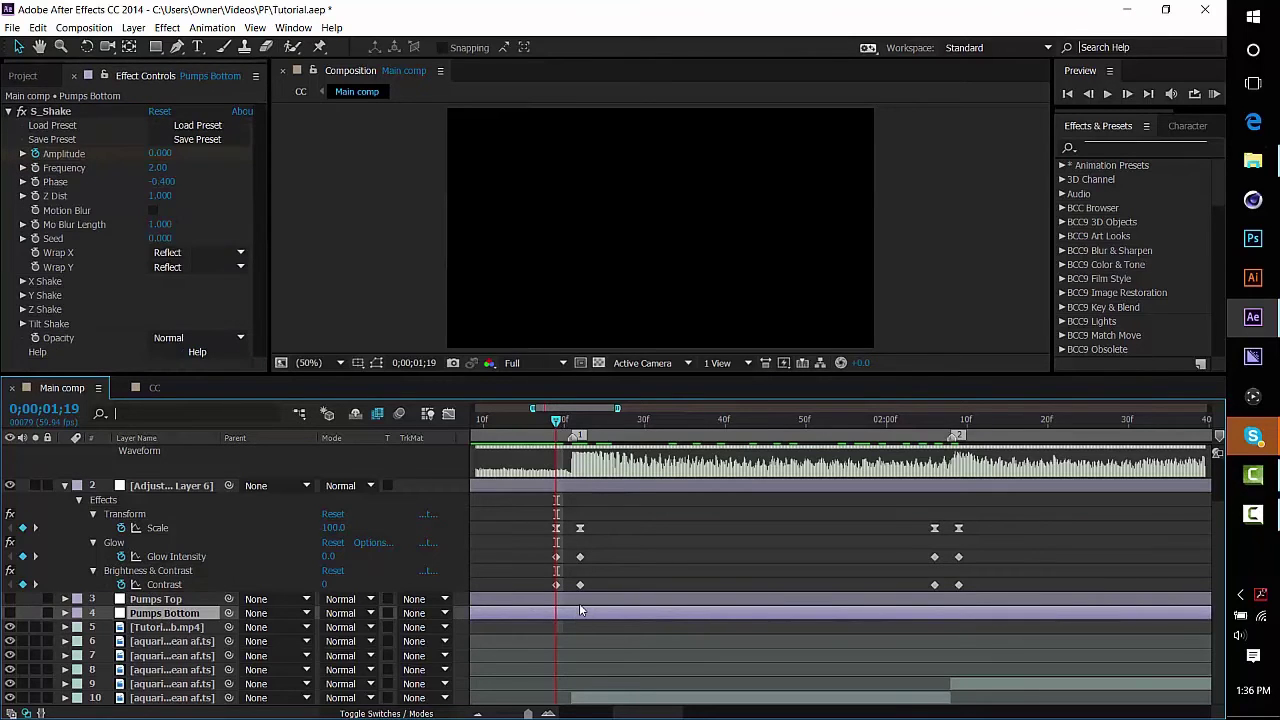
{"action": "left_click", "coordinate": [579, 601]}
{"action": "left_click", "coordinate": [212, 27]}
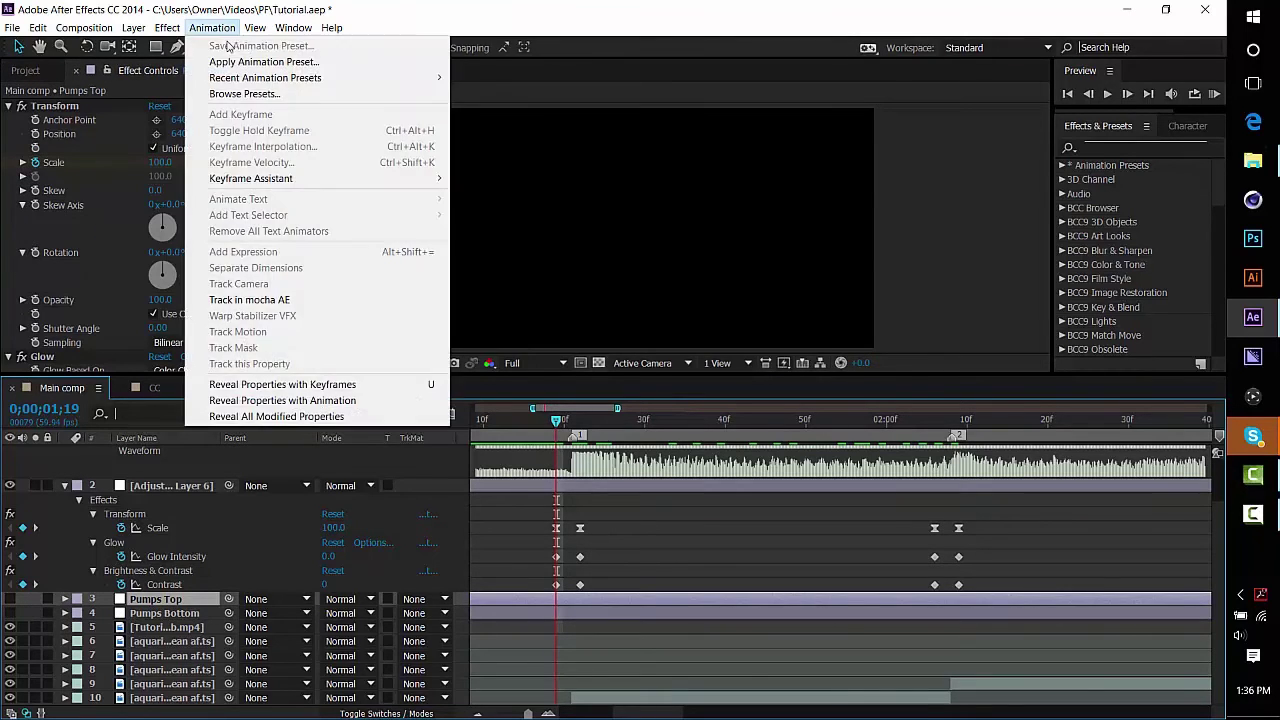
{"action": "mouse_move", "coordinate": [133, 27]}
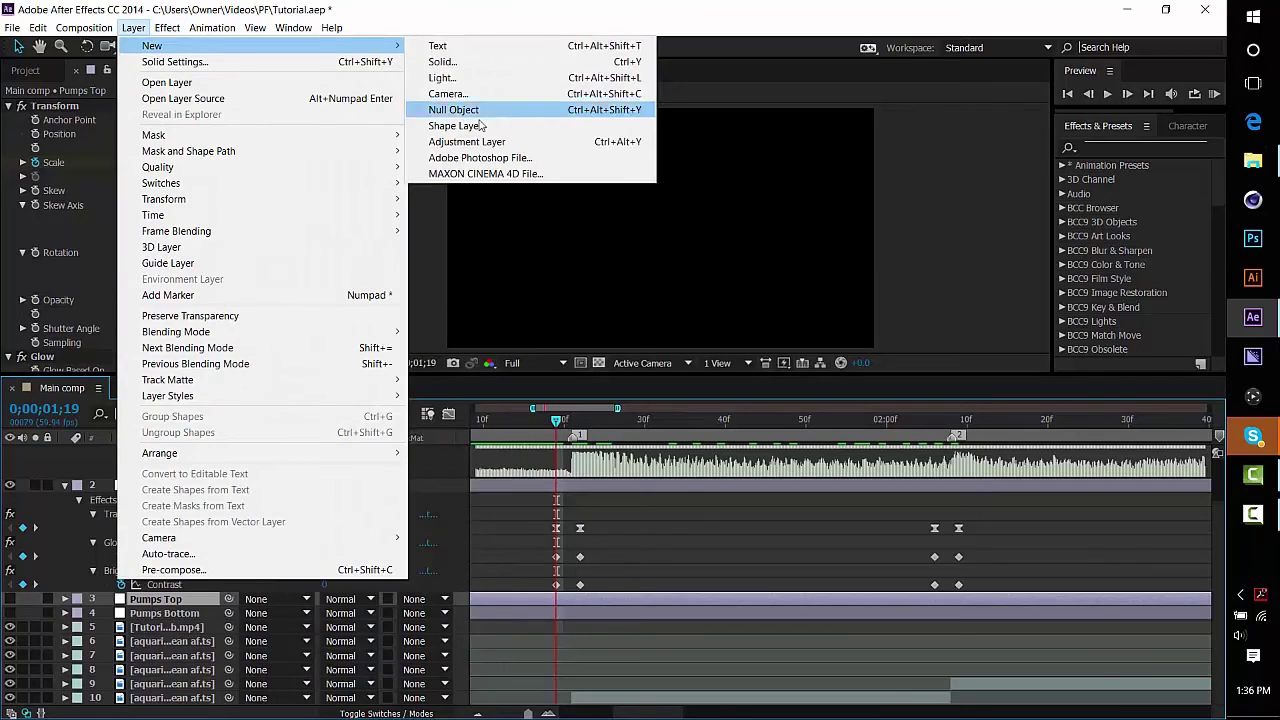
{"action": "left_click", "coordinate": [473, 141]}
Step: Reveal the Pumps Bottom layer's keyframes and apply the S_Shake effect to the new adjustment layer above Pumps Top
{"action": "left_click", "coordinate": [497, 624]}
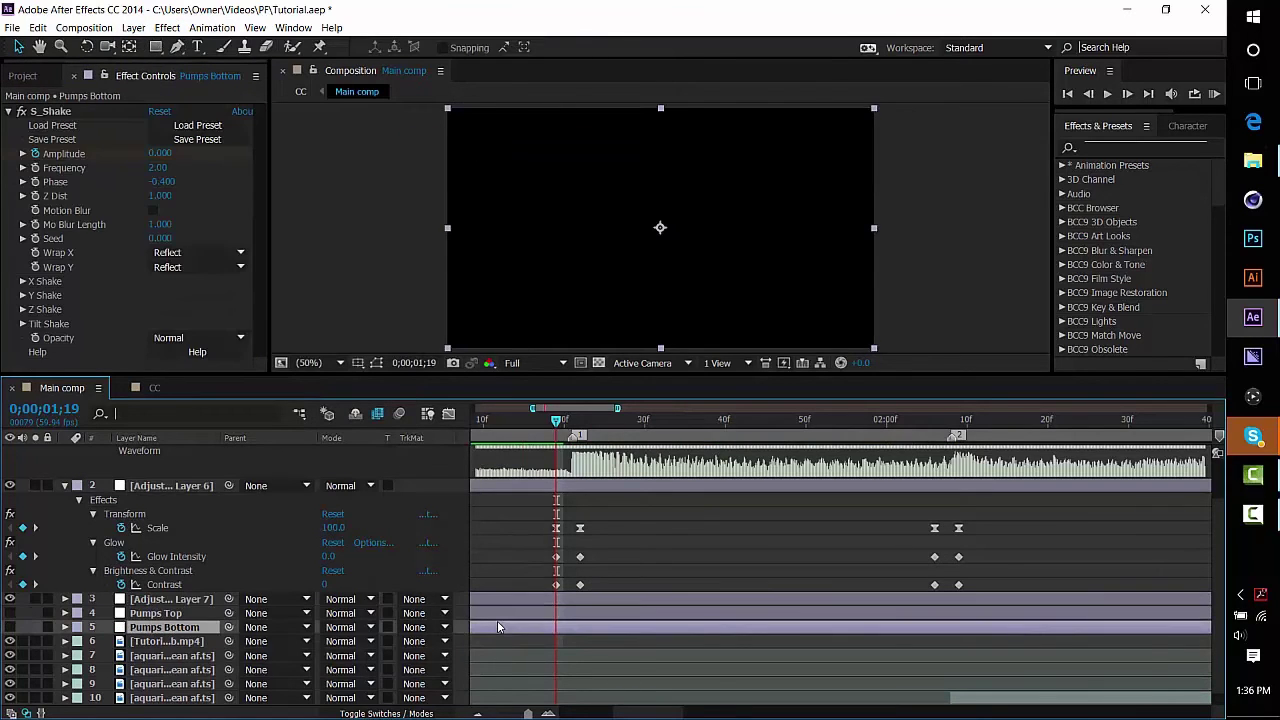
{"action": "key", "text": "u"}
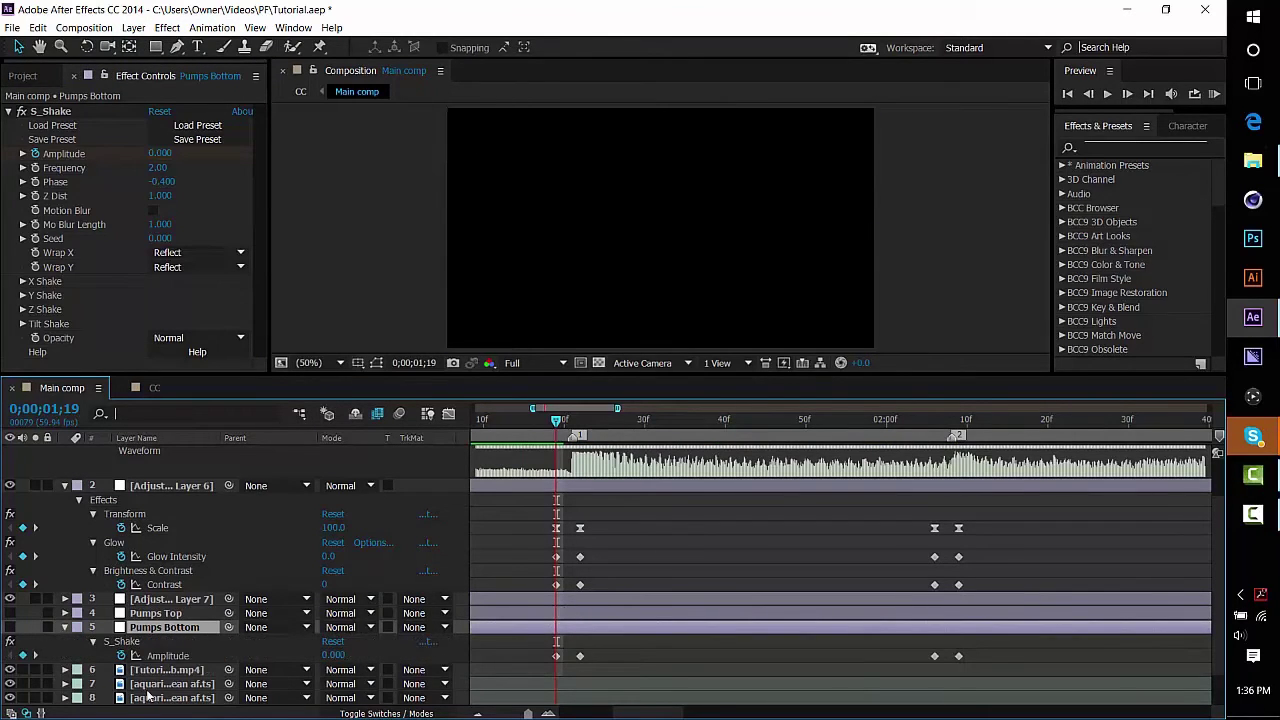
{"action": "left_click", "coordinate": [1098, 148]}
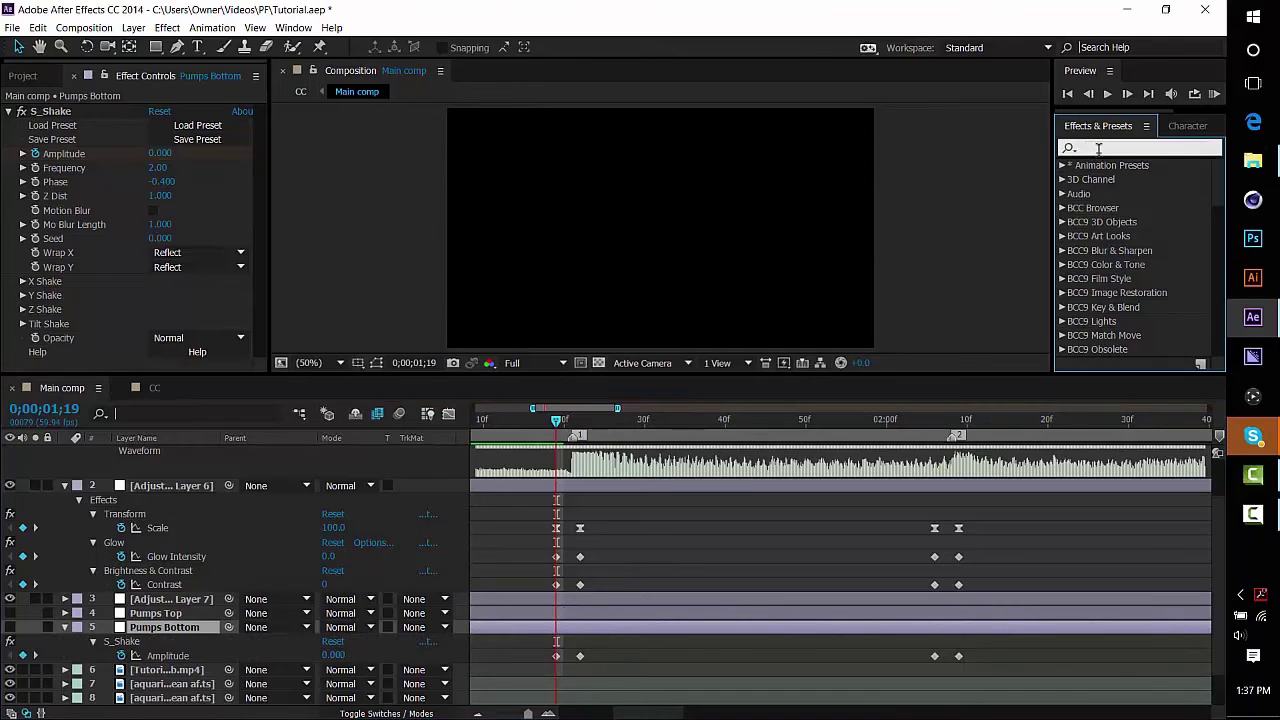
{"action": "type", "text": "s_"}
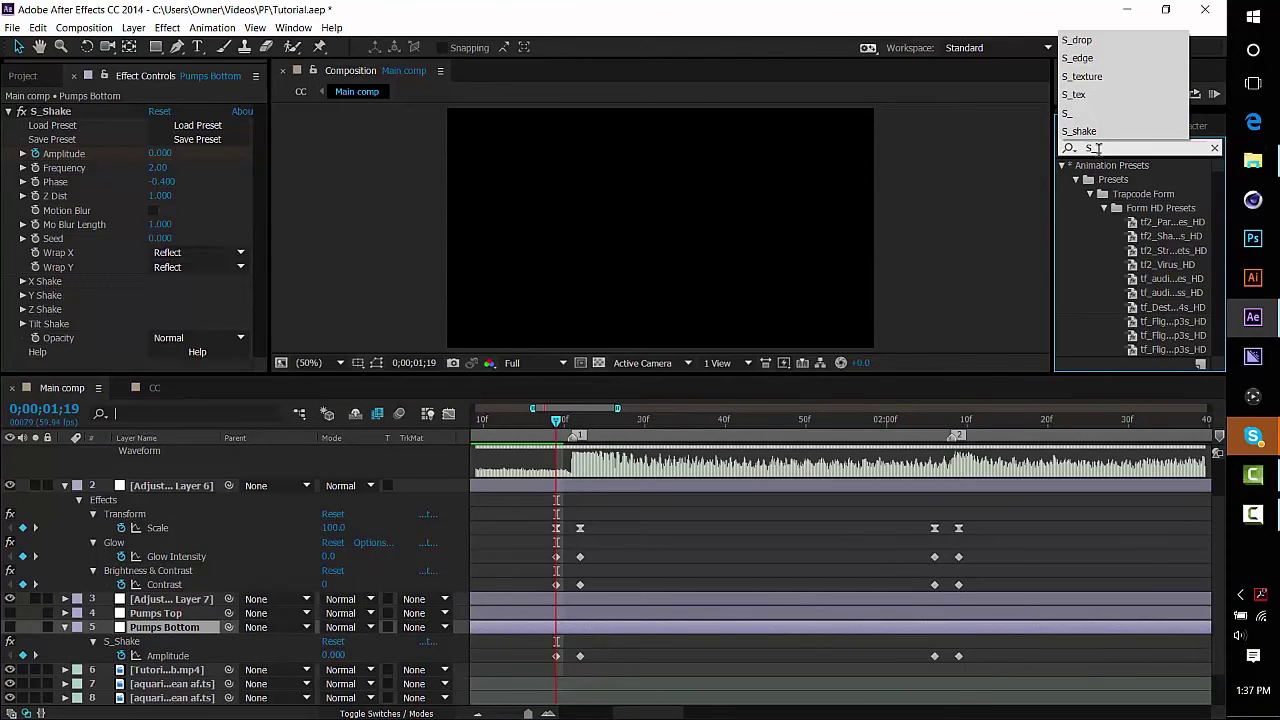
{"action": "type", "text": "shake"}
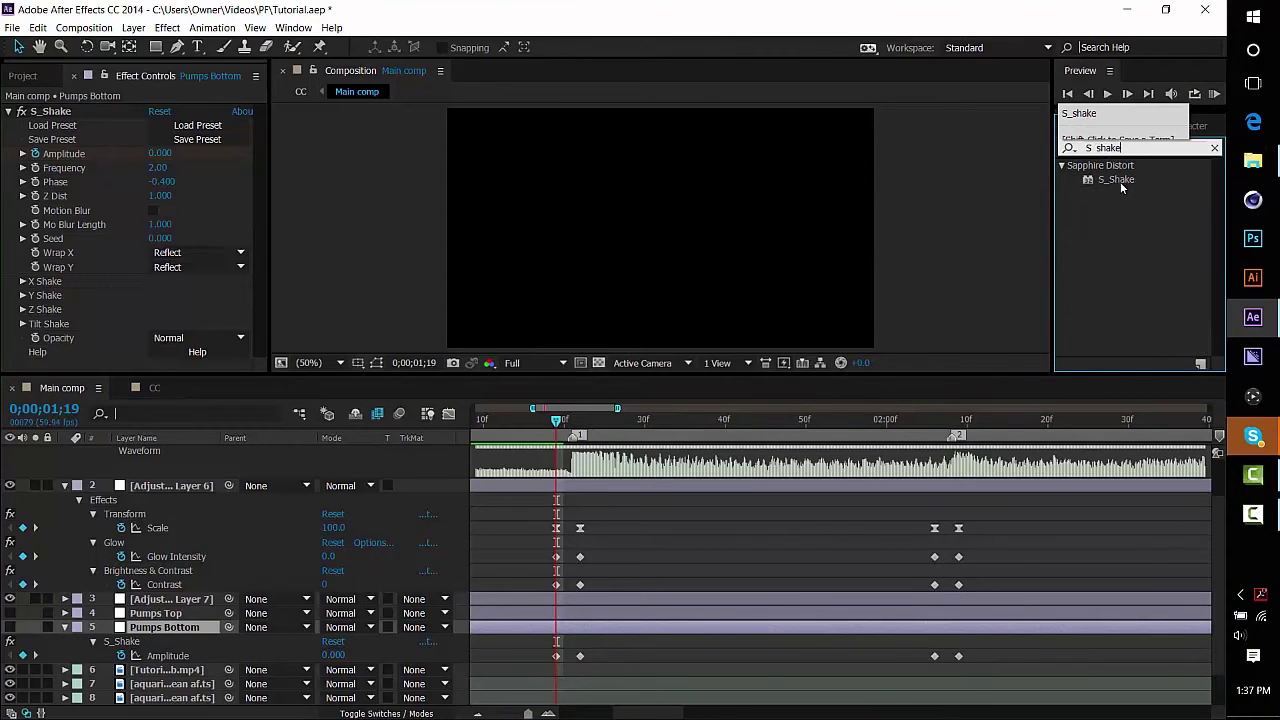
{"action": "left_click_drag", "start_coordinate": [1120, 181], "coordinate": [597, 597]}
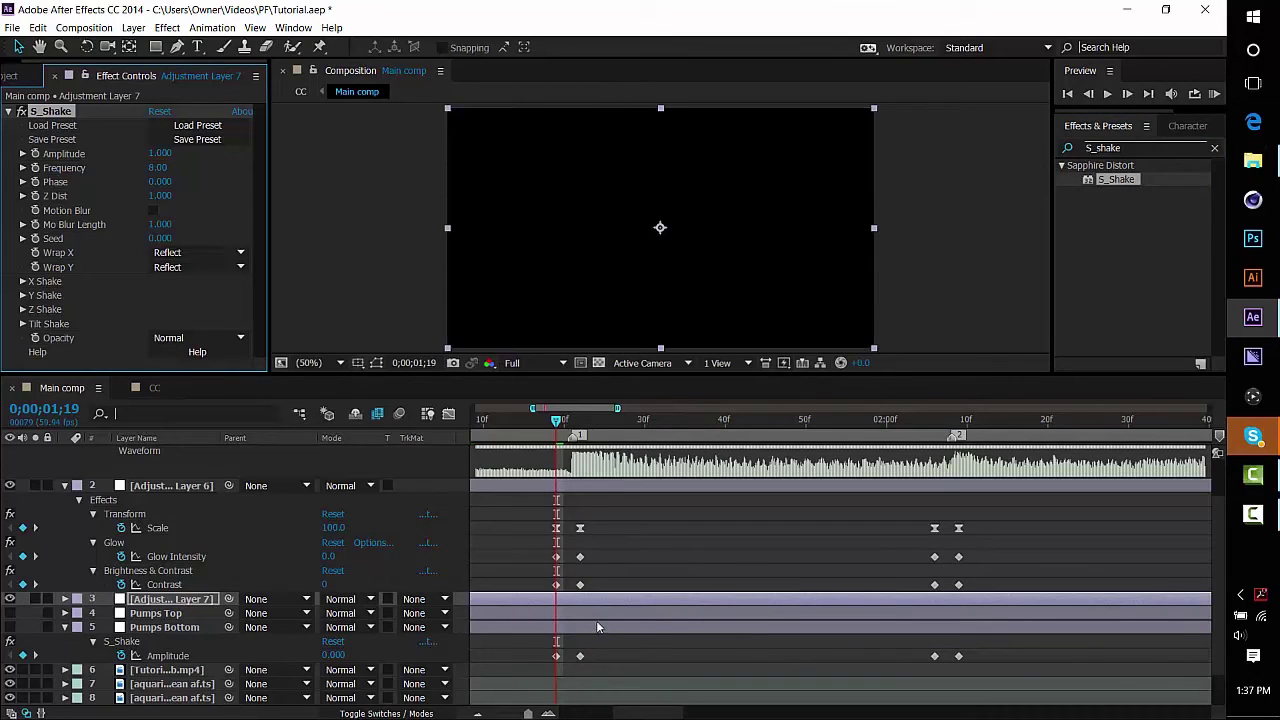
Step: Compare with the Pumps Bottom shake settings and keyframe the new adjustment layer's S_Shake Amplitude at 0 at 0;00;01;19
{"action": "left_click", "coordinate": [597, 627]}
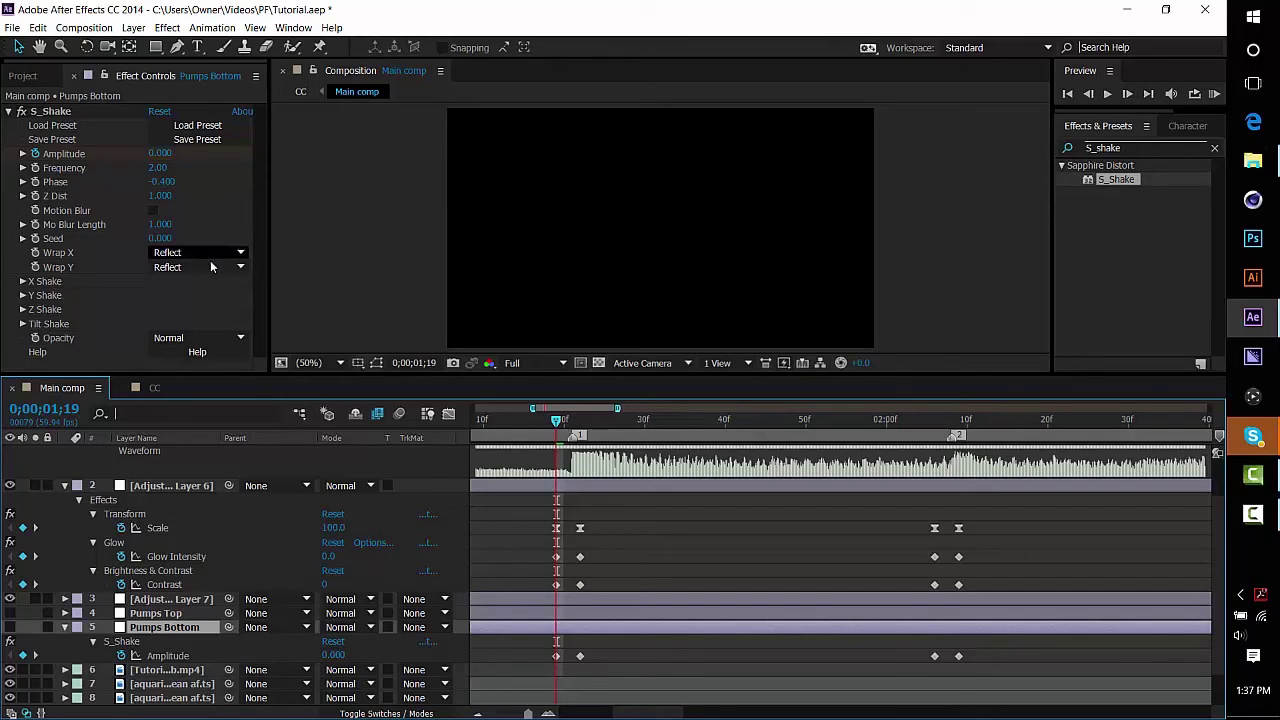
{"action": "left_click", "coordinate": [590, 589]}
{"action": "left_click", "coordinate": [608, 600]}
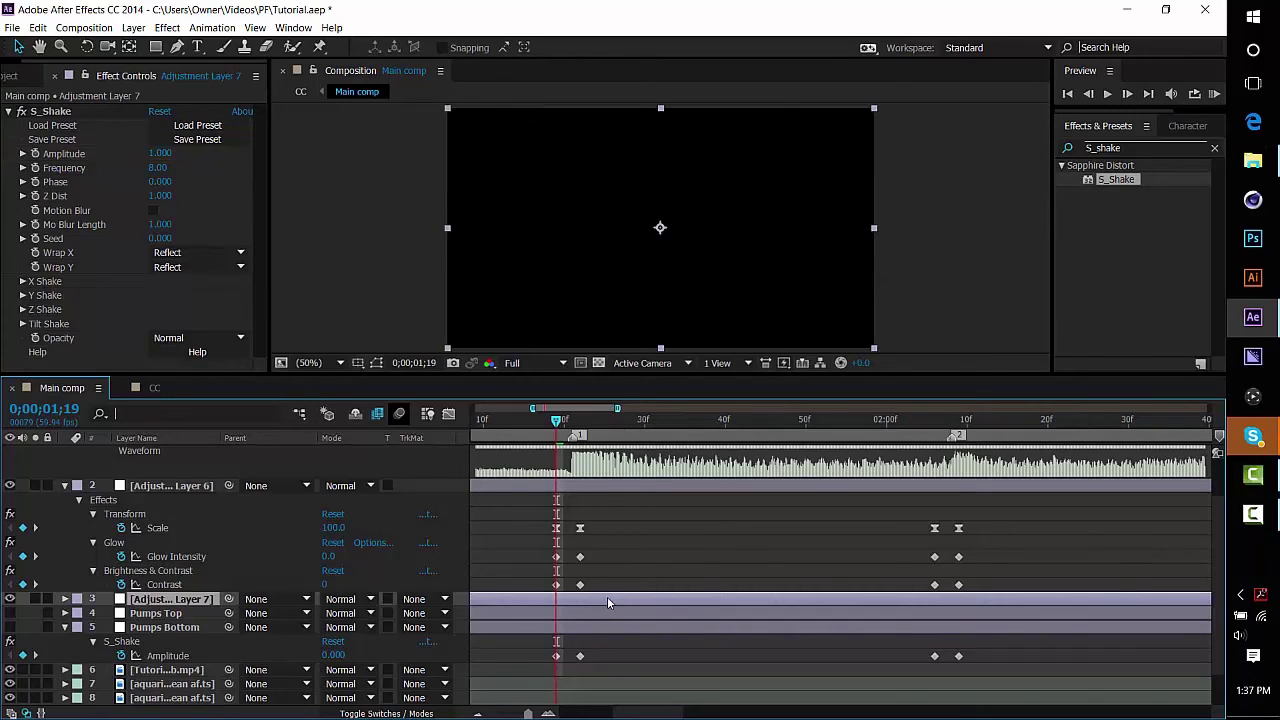
{"action": "left_click", "coordinate": [160, 153]}
{"action": "type", "text": "0"}
{"action": "key", "text": "Return"}
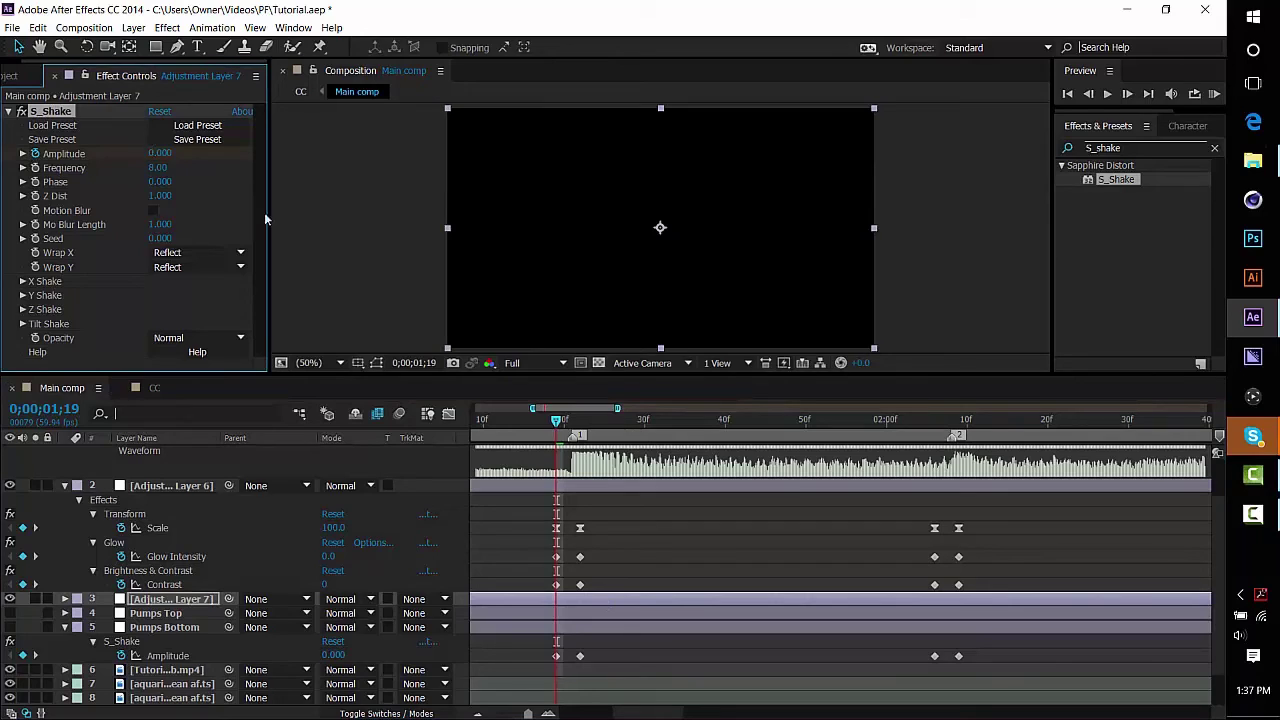
Step: Set the new adjustment layer's S_Shake Frequency to 2 and Phase to -0.4, matching the Pumps Bottom layer
{"action": "left_click", "coordinate": [585, 628]}
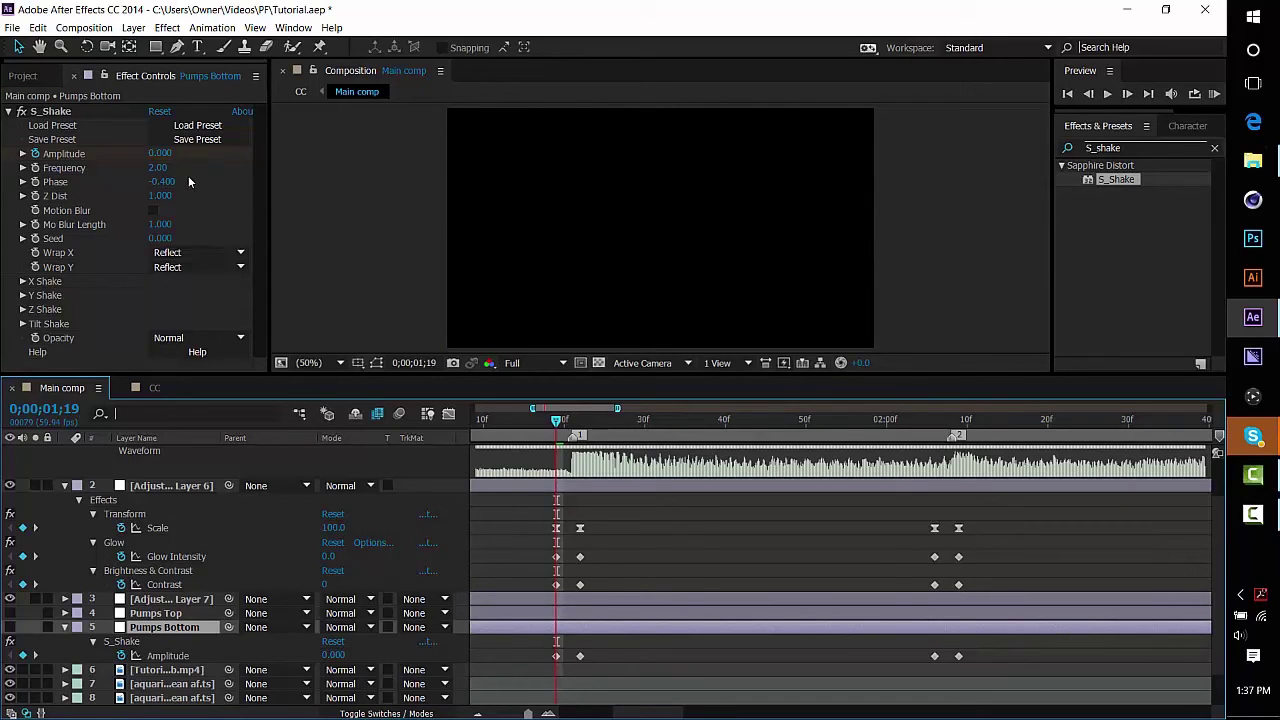
{"action": "left_click", "coordinate": [580, 600]}
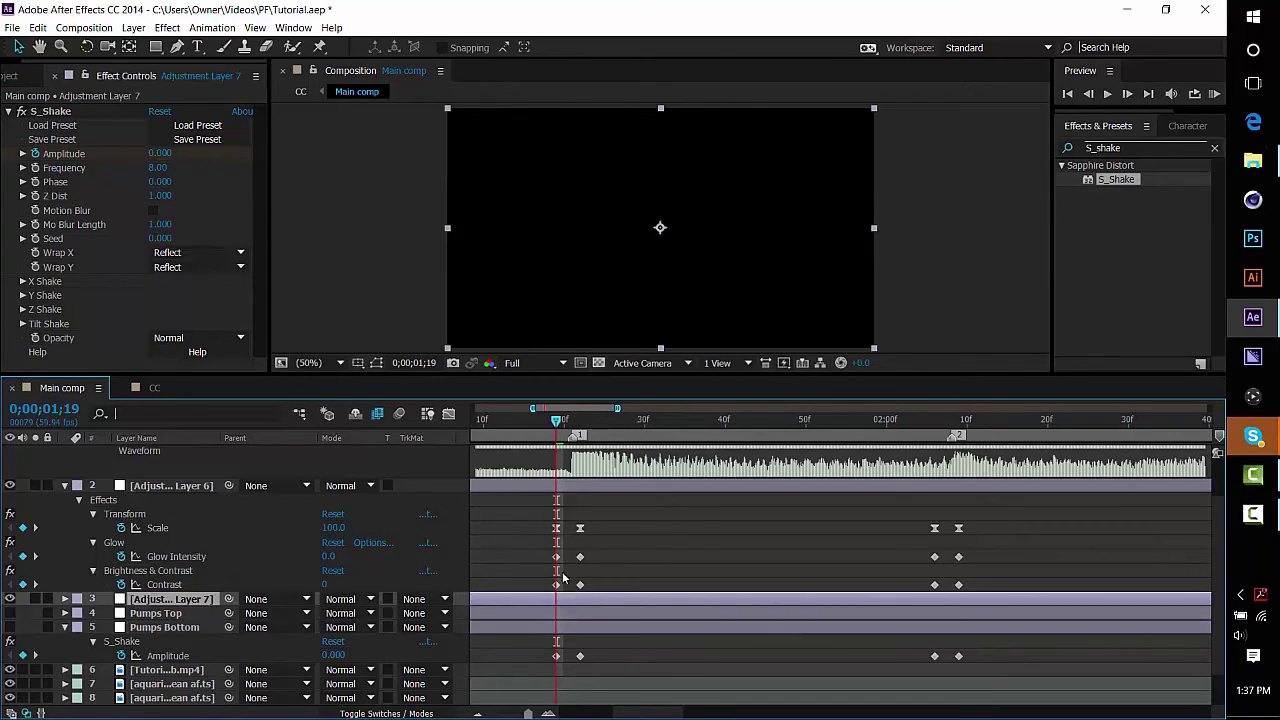
{"action": "left_click", "coordinate": [158, 168]}
{"action": "type", "text": "2"}
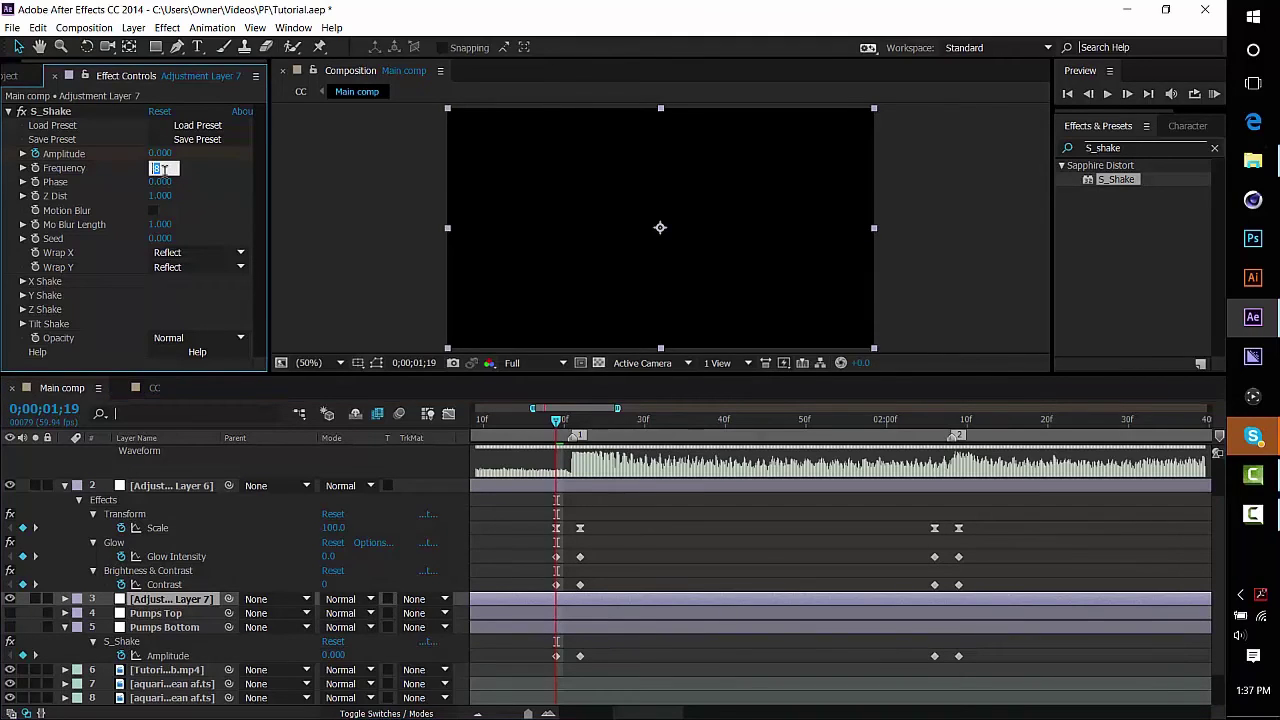
{"action": "key", "text": "Tab"}
{"action": "type", "text": "-.4"}
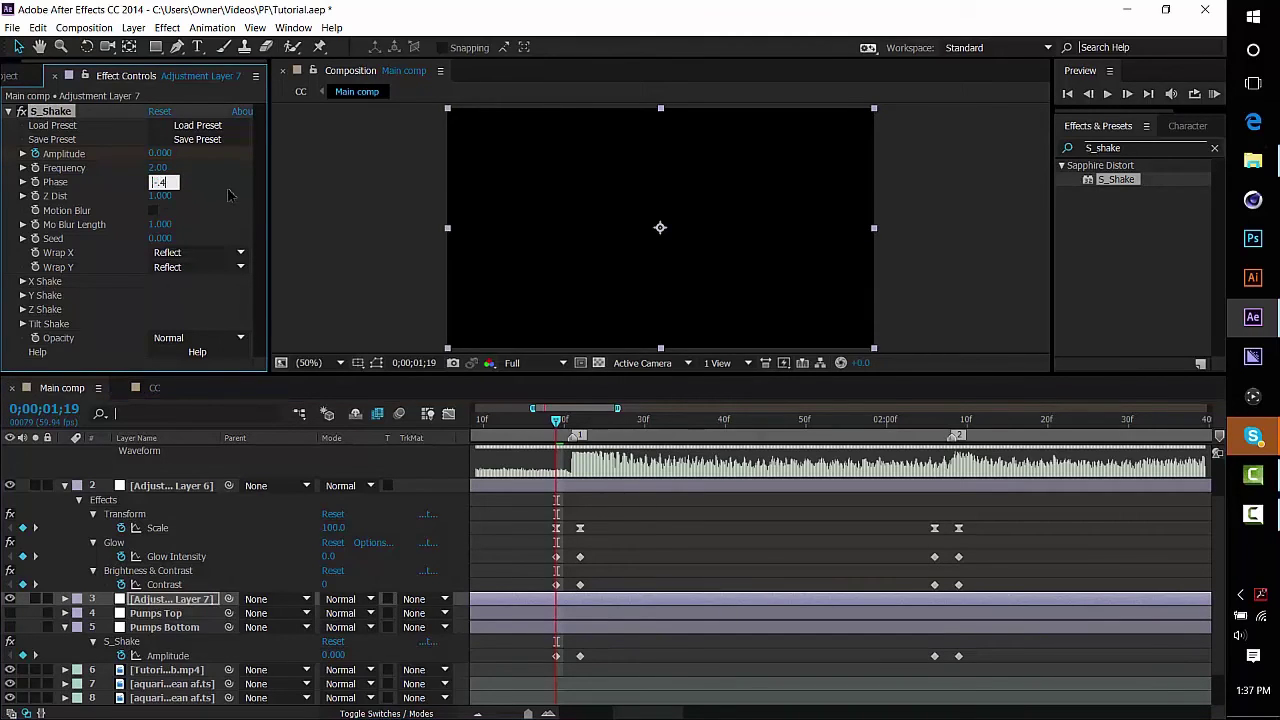
{"action": "key", "text": "Return"}
Step: Check the S_Shake settings against Pumps Bottom and reveal the new adjustment layer's keyframed Amplitude property in the timeline
{"action": "left_click", "coordinate": [588, 627]}
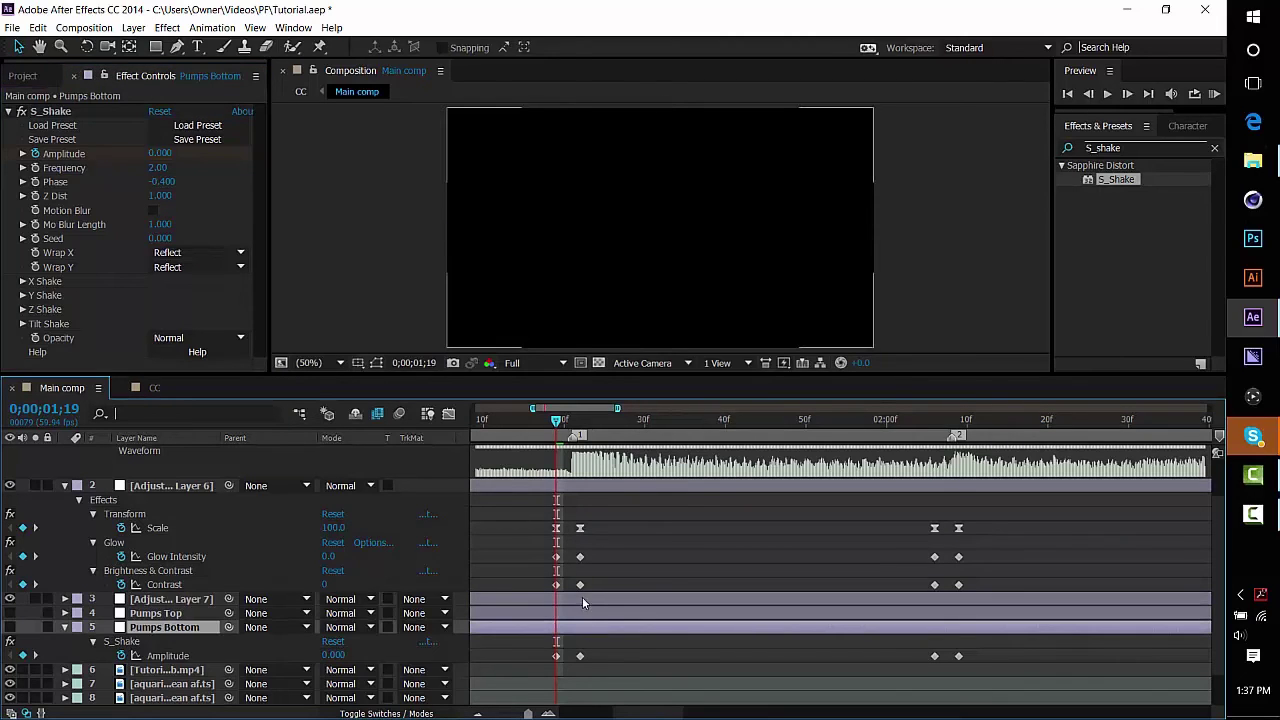
{"action": "left_click", "coordinate": [582, 602]}
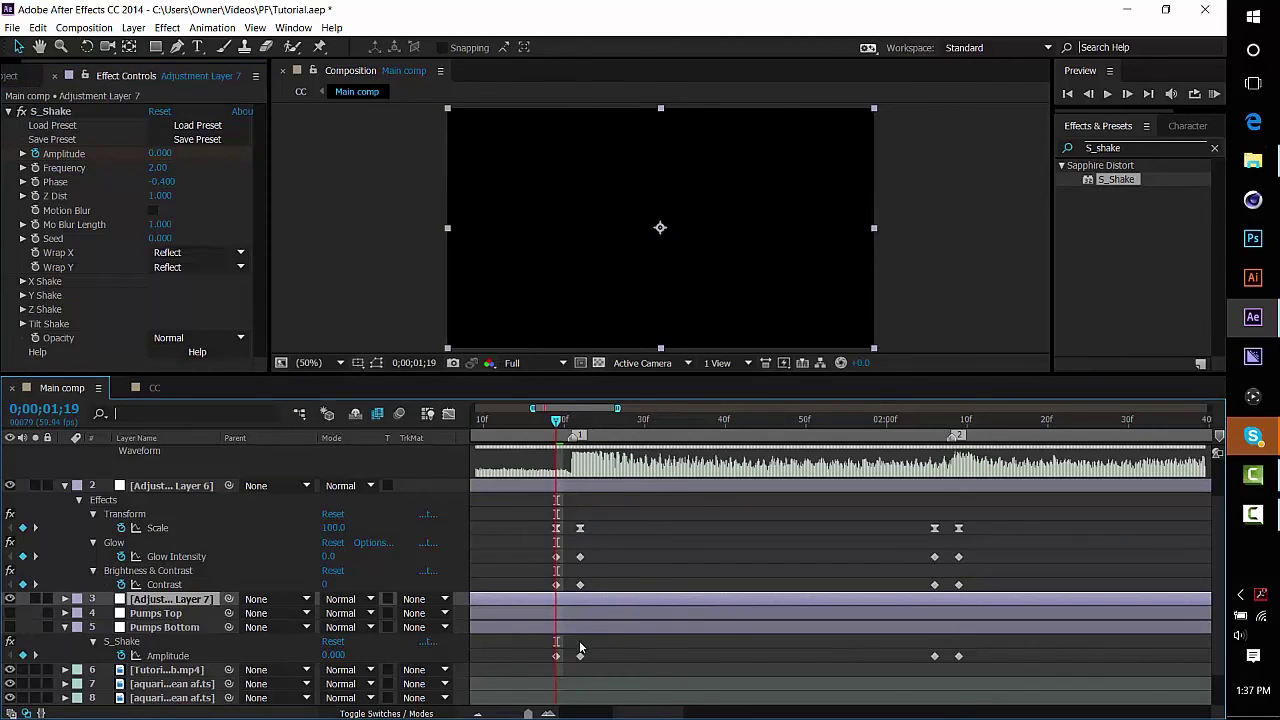
{"action": "left_click", "coordinate": [572, 628]}
{"action": "left_click", "coordinate": [578, 598]}
{"action": "key", "text": "u"}
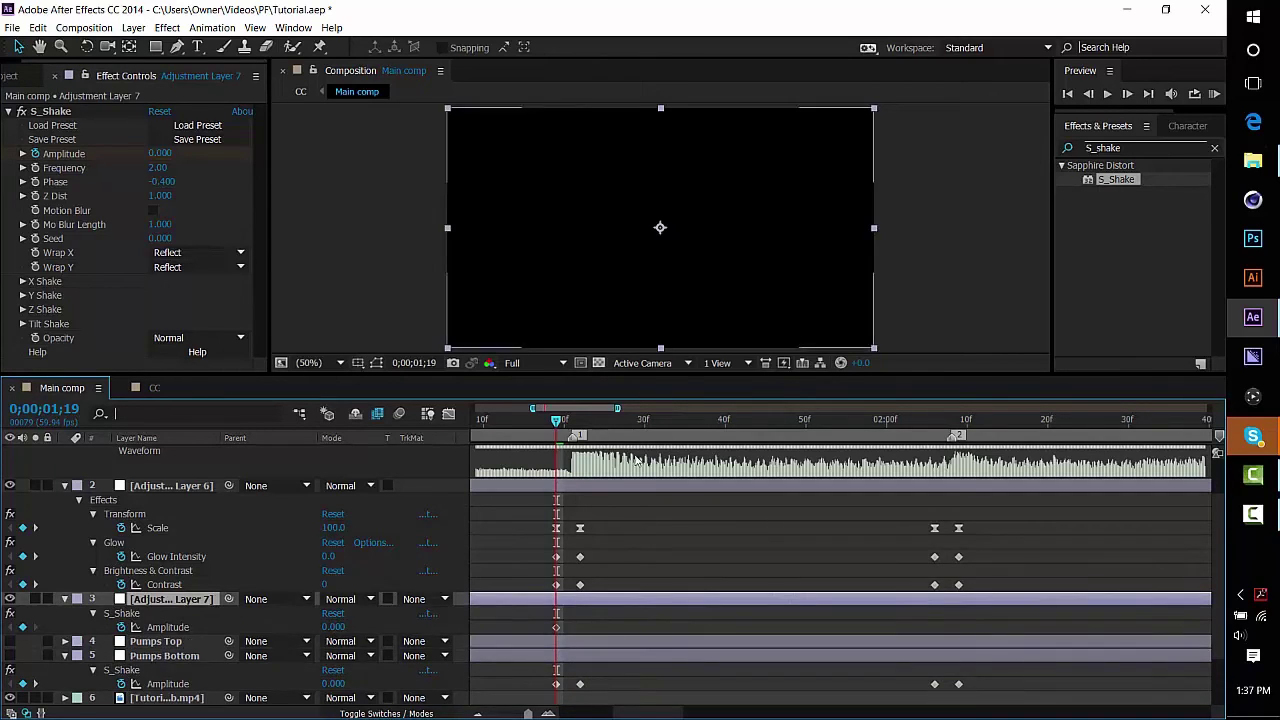
Step: Add an S_Shake Amplitude keyframe of 0.4 at 0;00;01;22 on the new adjustment layer, at marker 1
{"action": "left_click_drag", "start_coordinate": [567, 424], "coordinate": [580, 424]}
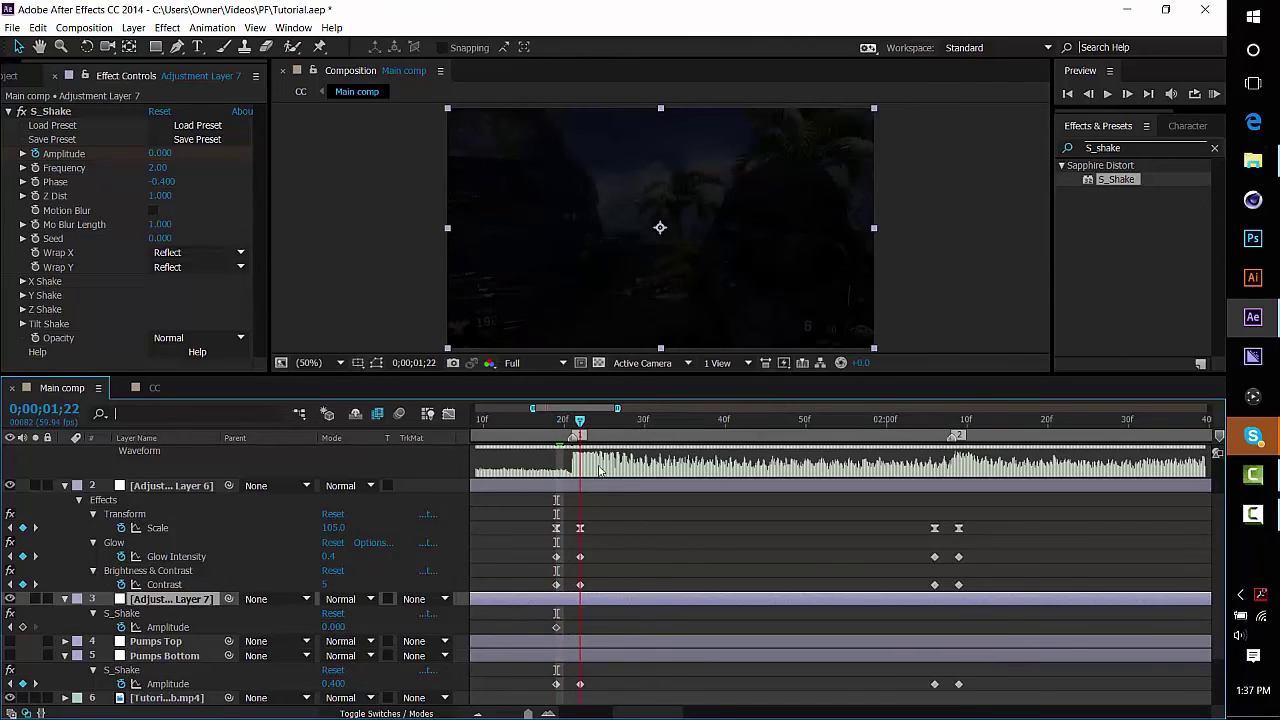
{"action": "left_click", "coordinate": [631, 556]}
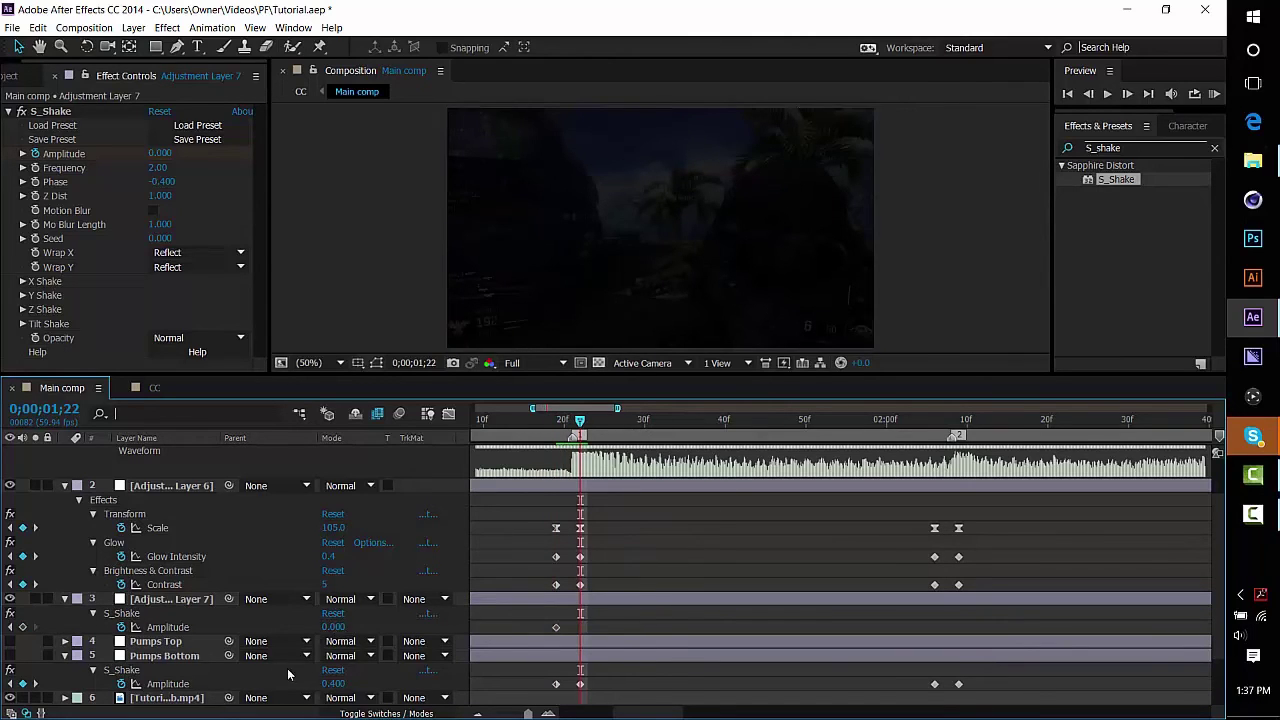
{"action": "left_click", "coordinate": [337, 627]}
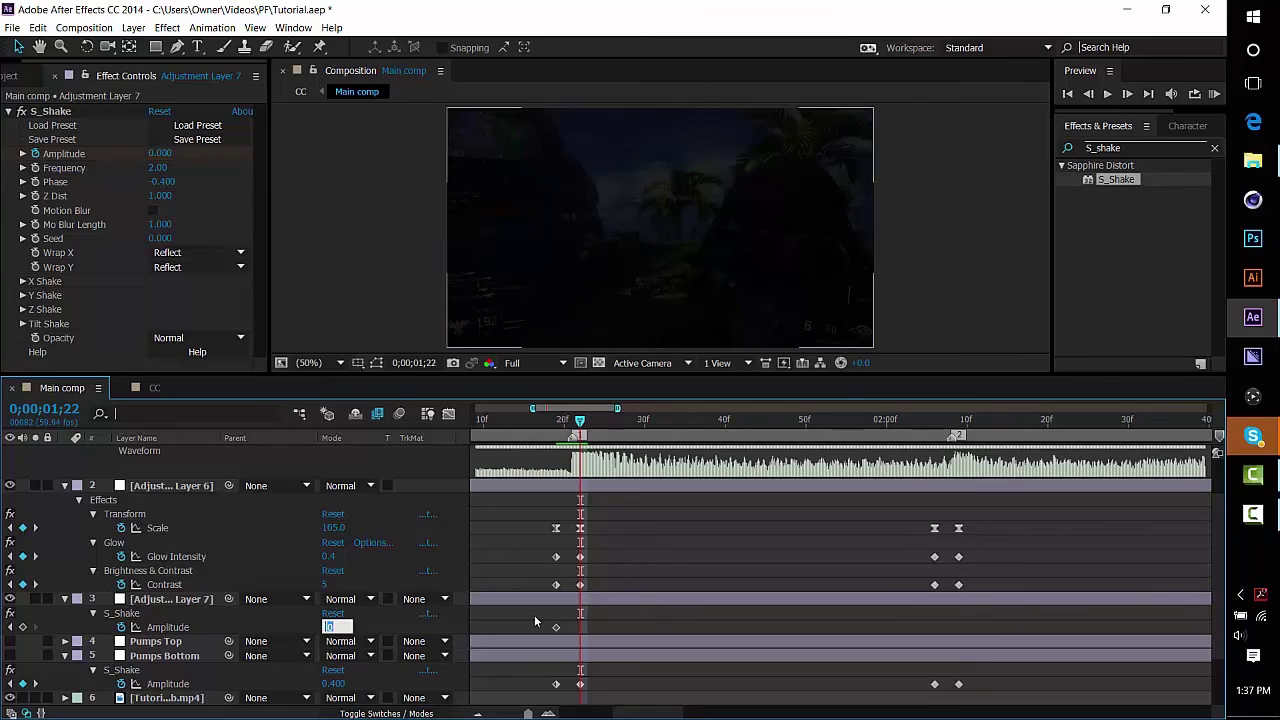
{"action": "type", "text": "0.4"}
{"action": "key", "text": "Return"}
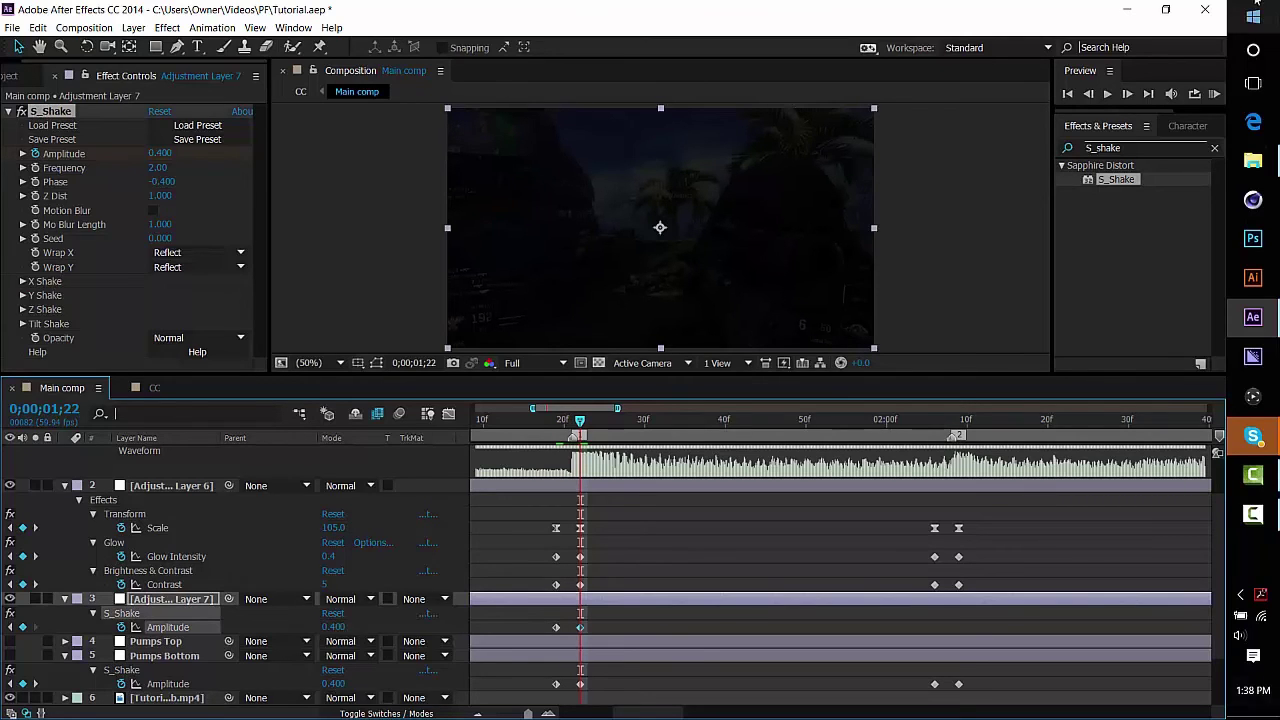
Step: Collapse Pumps Bottom and copy the two S_Shake Amplitude keyframes to marker 2, aligning the first with the pump keyframes at 0;00;02;06
{"action": "left_click", "coordinate": [65, 655]}
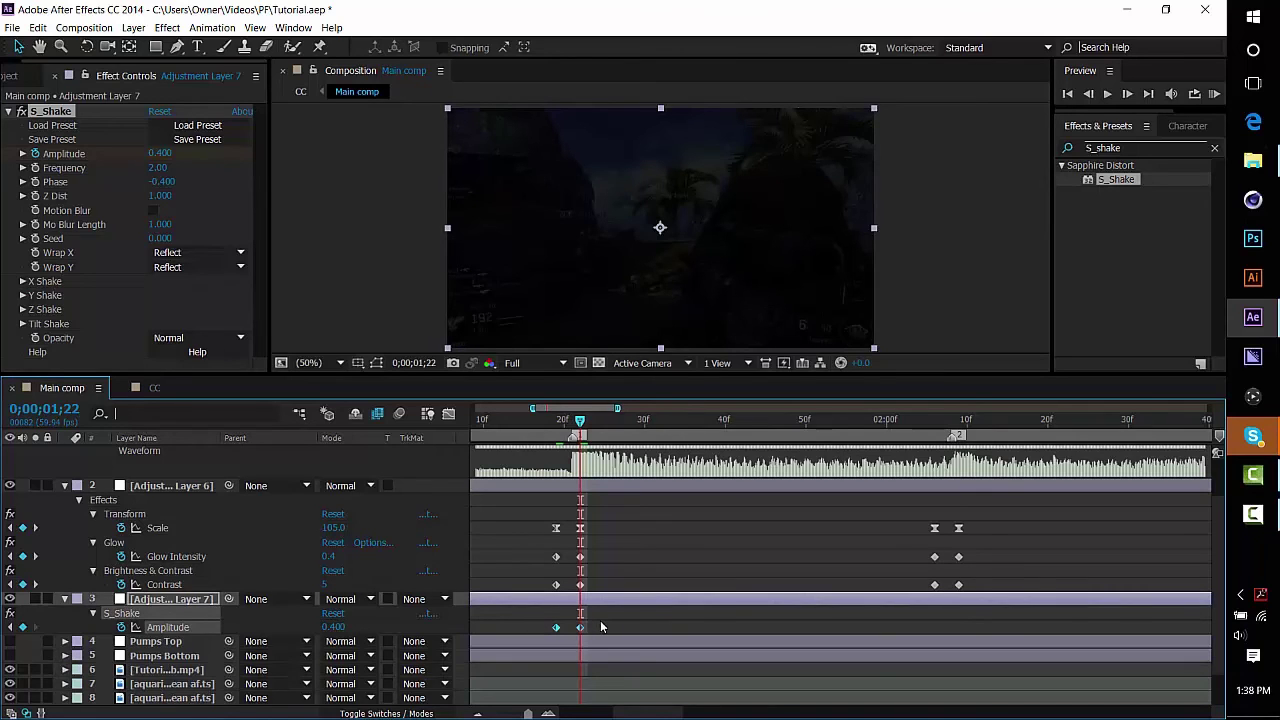
{"action": "left_click", "coordinate": [920, 424]}
{"action": "left_click", "coordinate": [938, 424]}
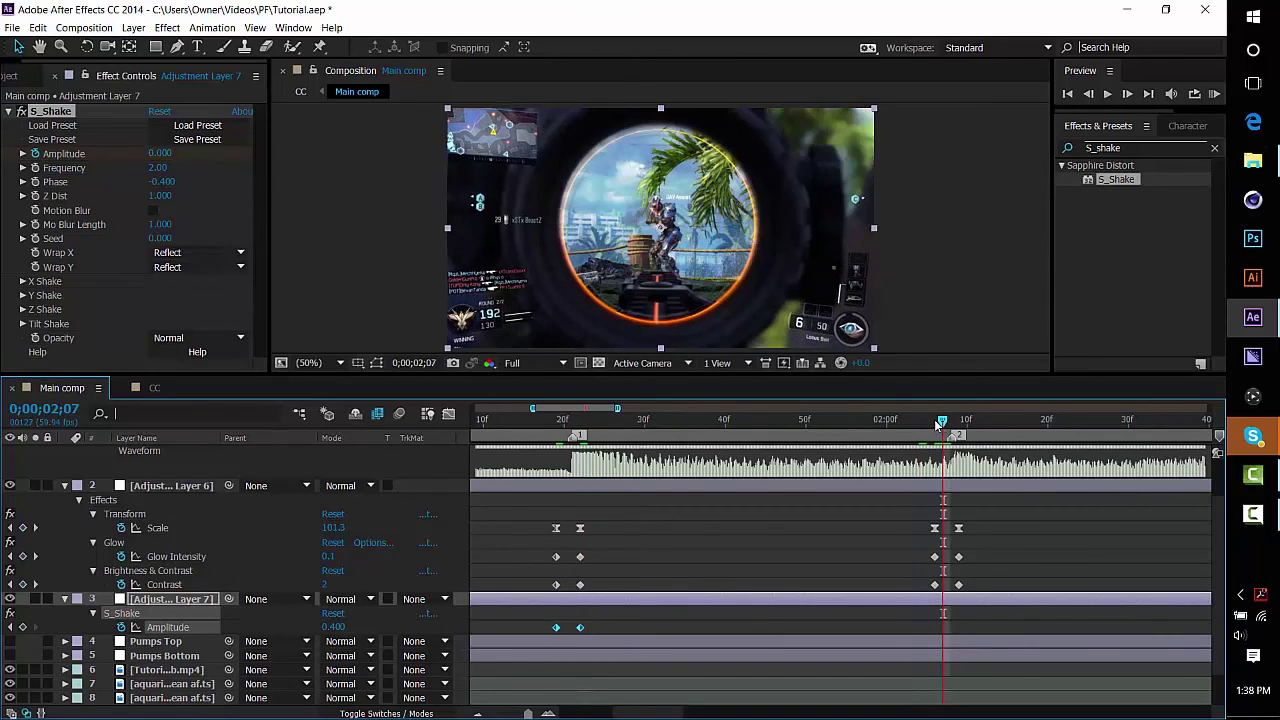
{"action": "key", "text": "ctrl+v"}
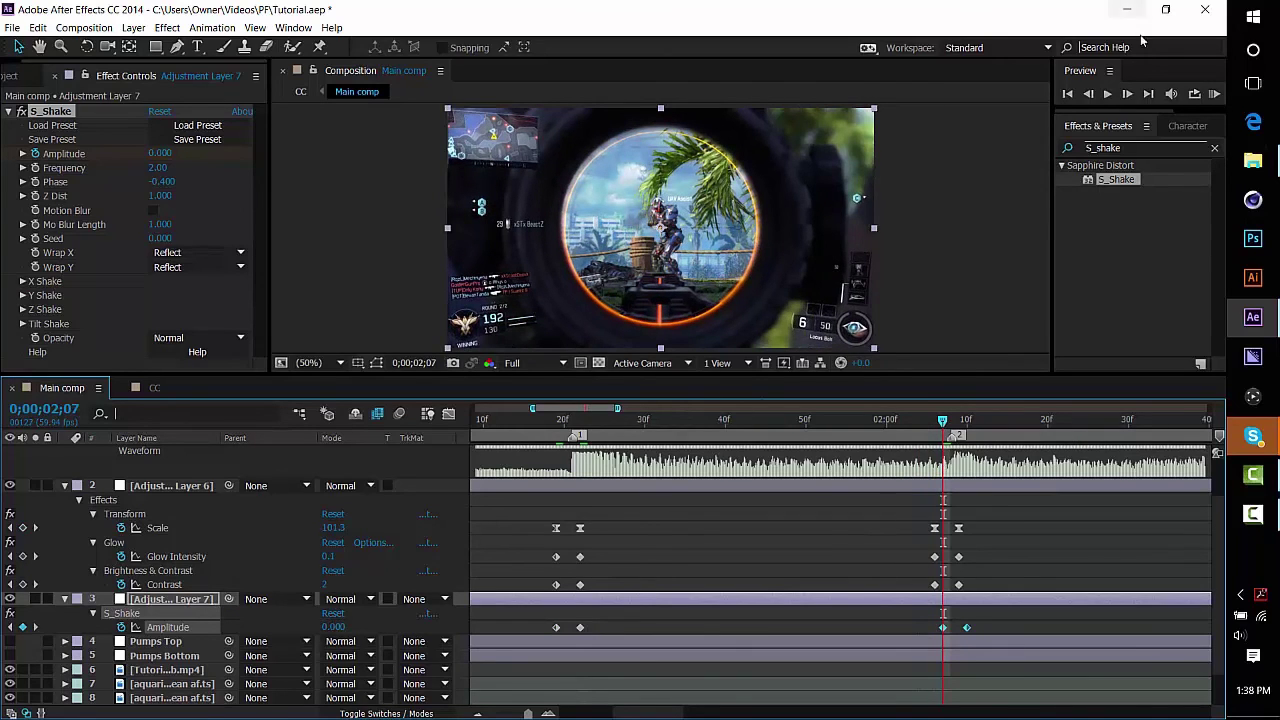
{"action": "left_click", "coordinate": [1087, 93]}
{"action": "left_click_drag", "start_coordinate": [944, 628], "coordinate": [938, 630]}
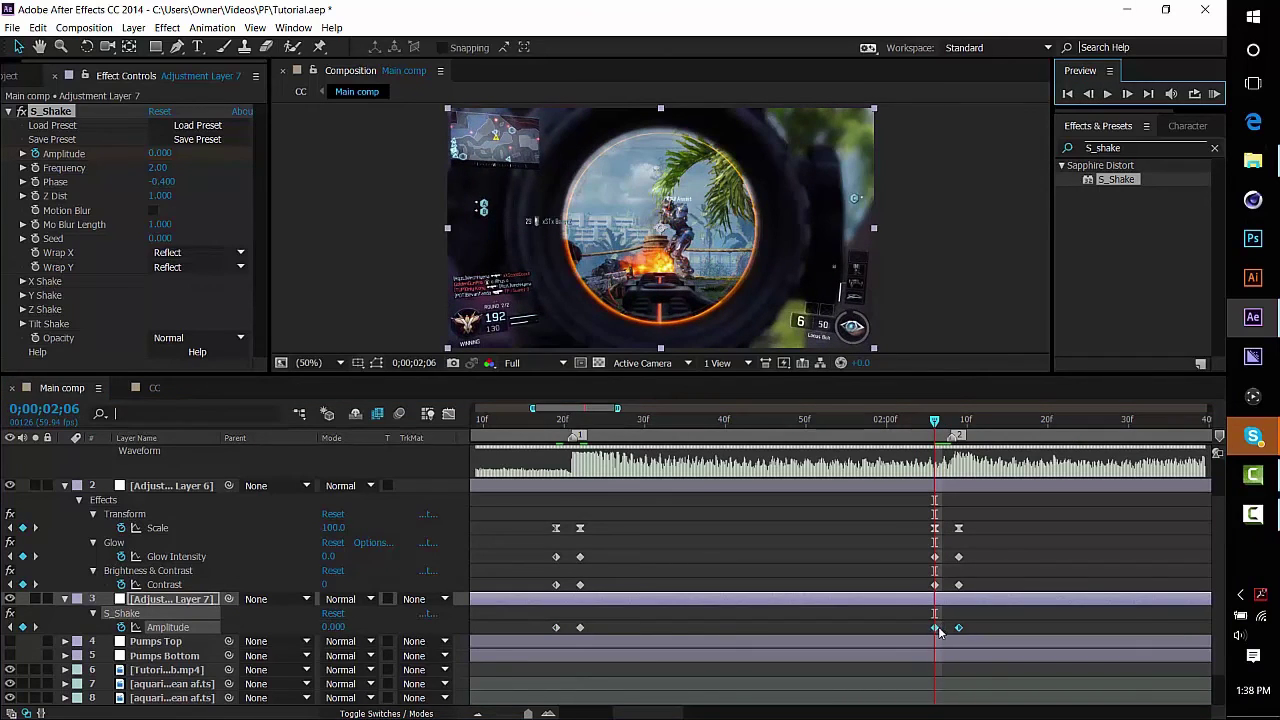
Step: Show the full length of the composition in the timeline to view all the markers and keyframes
{"action": "left_click", "coordinate": [482, 713]}
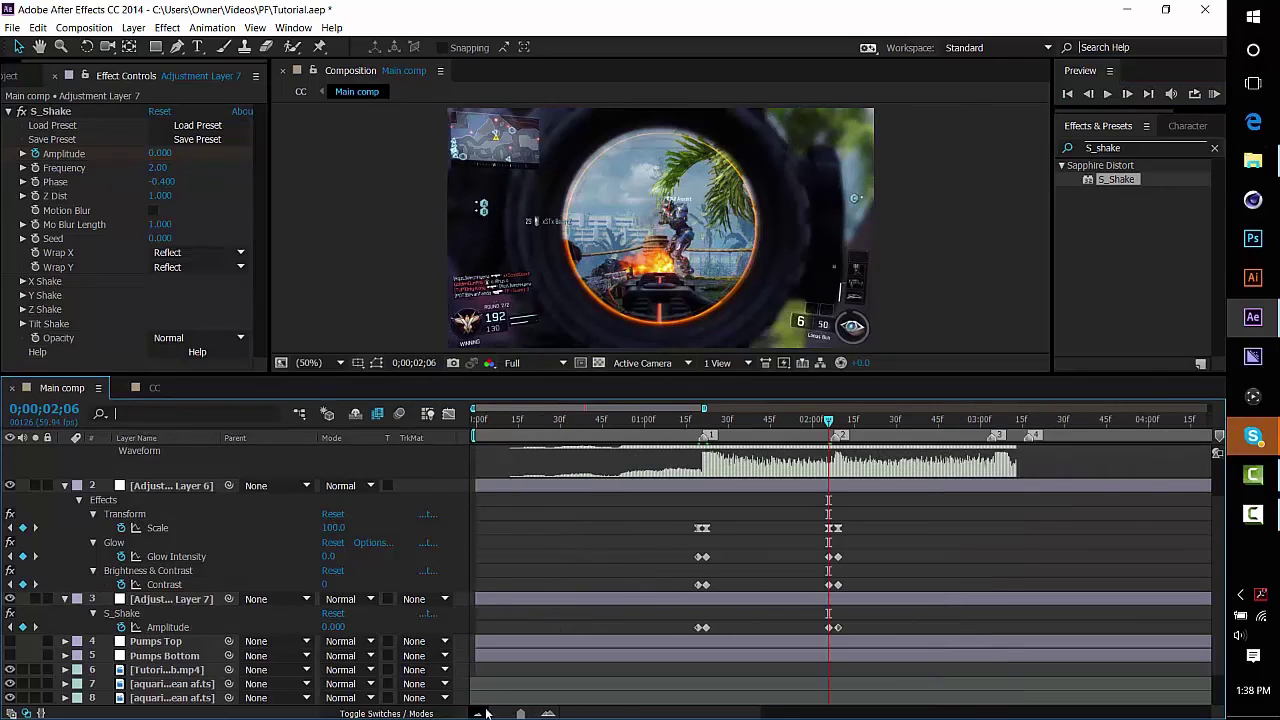
{"action": "left_click", "coordinate": [482, 712]}
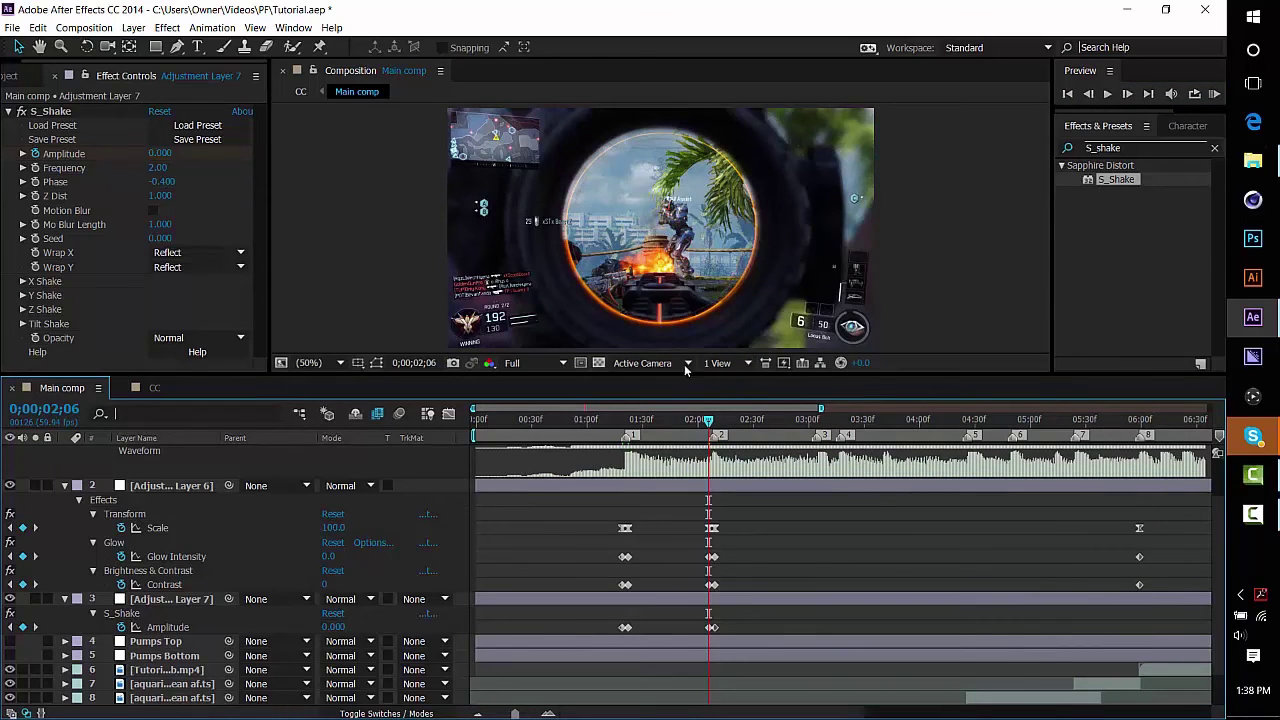
{"action": "left_click", "coordinate": [482, 713]}
{"action": "left_click", "coordinate": [482, 713]}
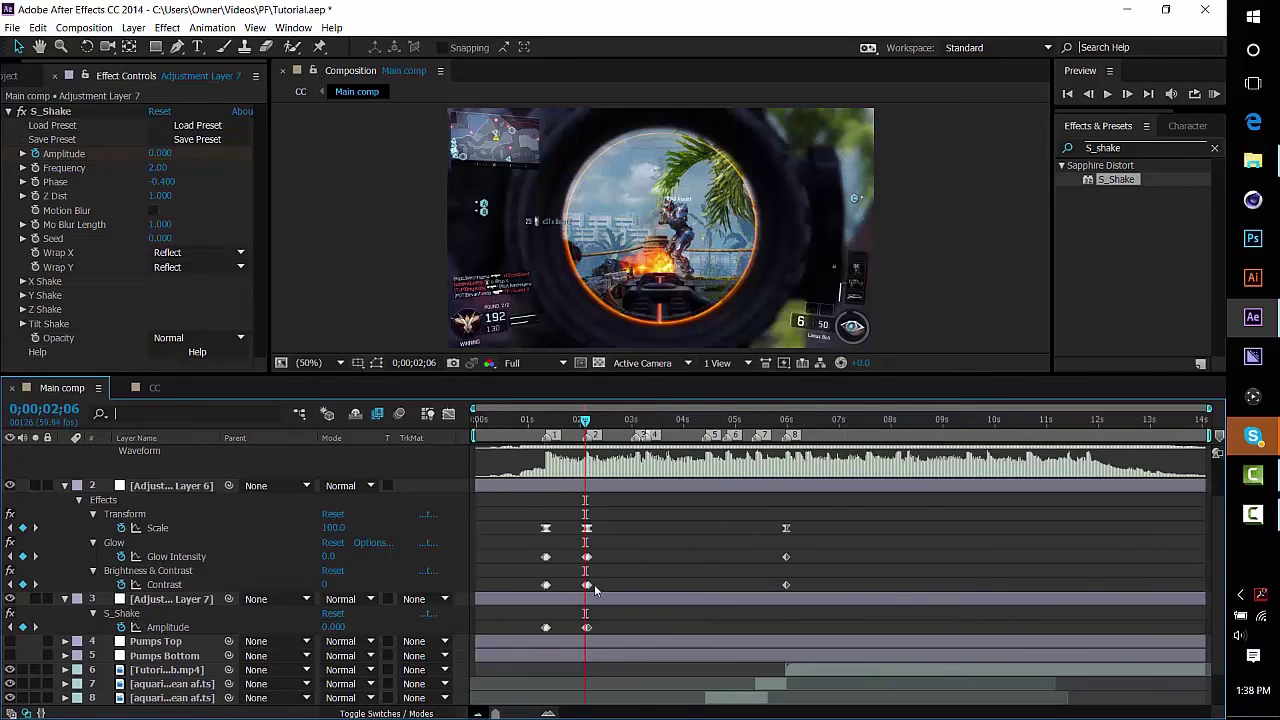